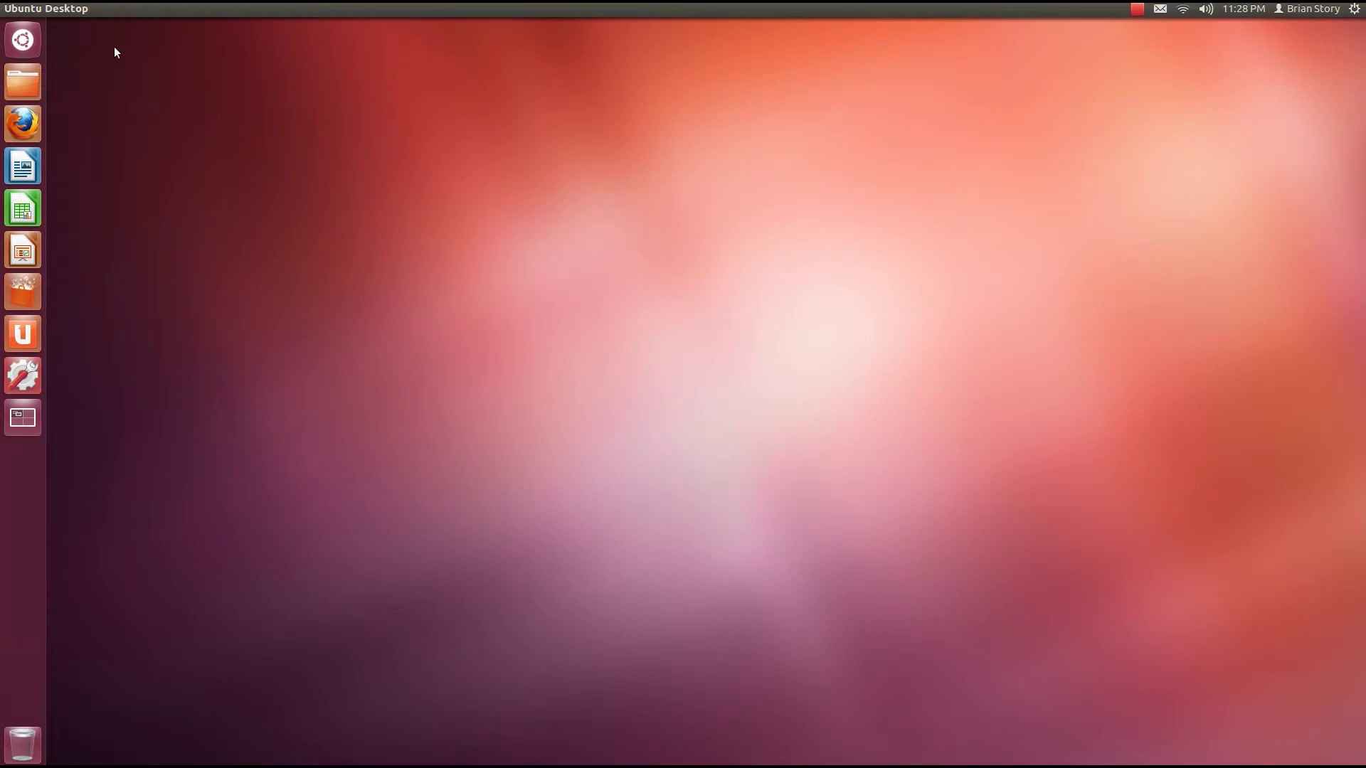
- Create two desktop folders, Untitled Folder and Untitled Folder 2, keeping the default names
right_click(117, 82)
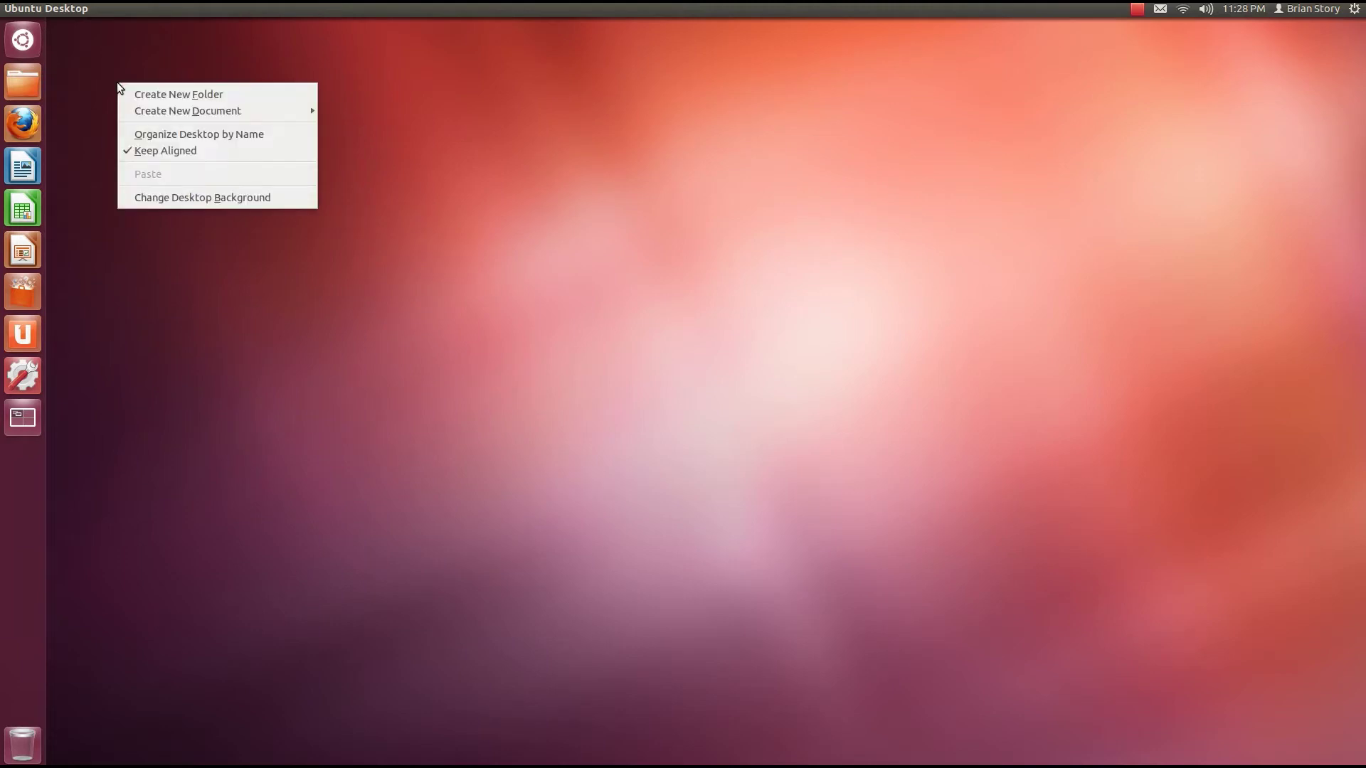
left_click(219, 94)
left_click(257, 97)
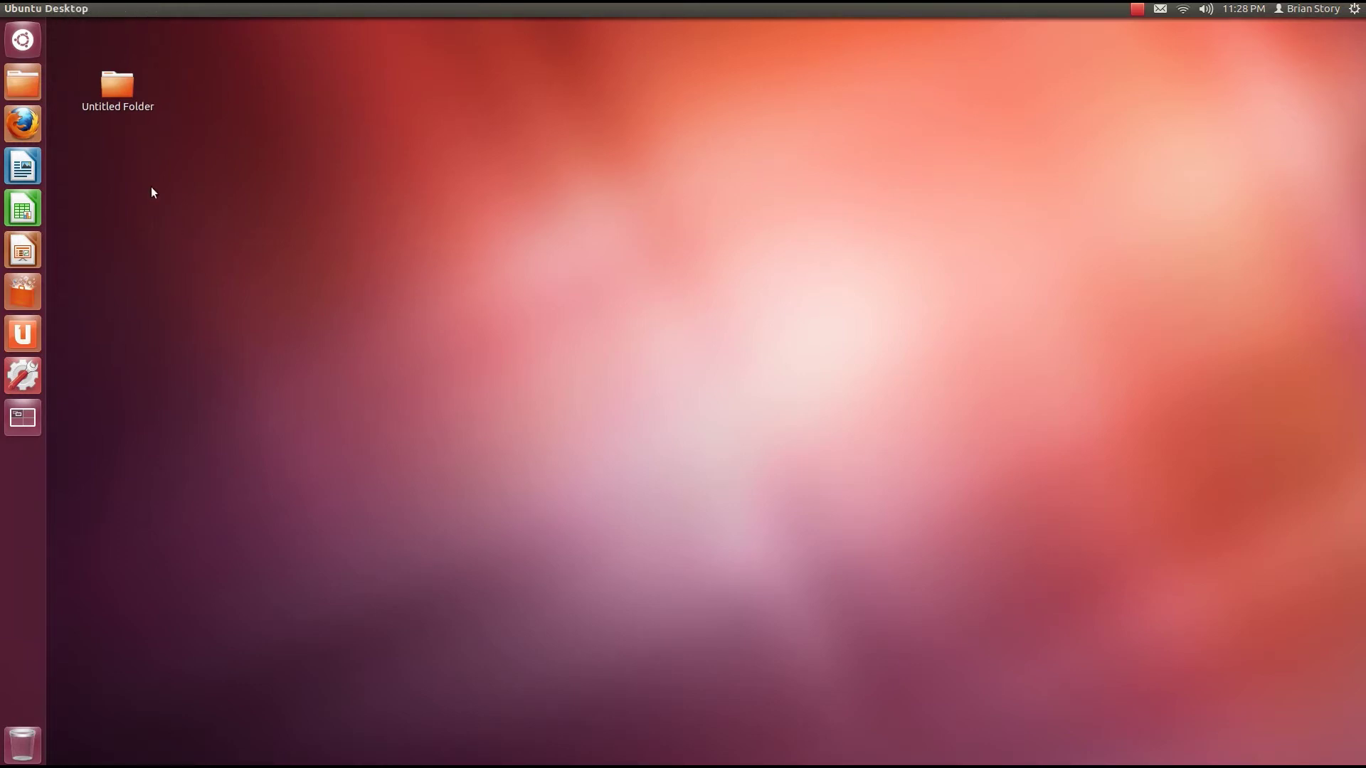
left_click(68, 9)
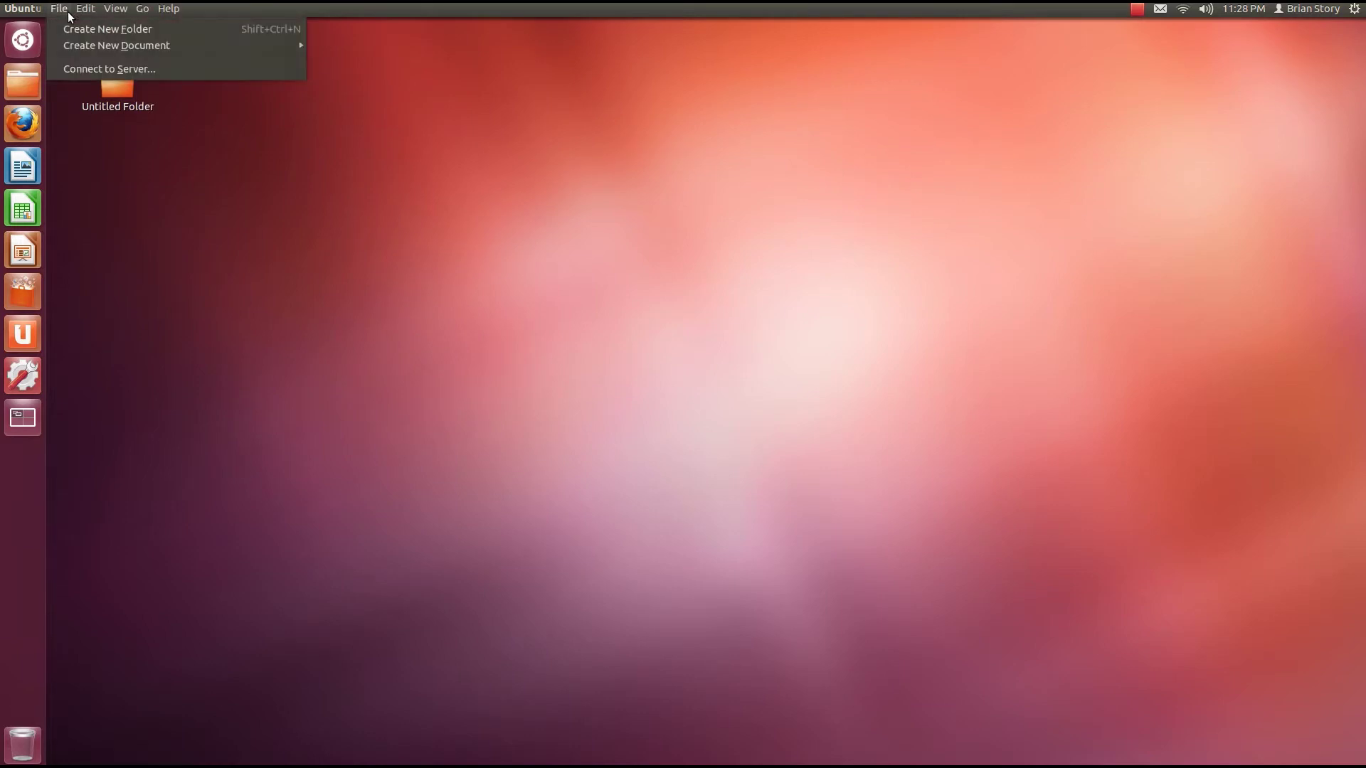
left_click(83, 29)
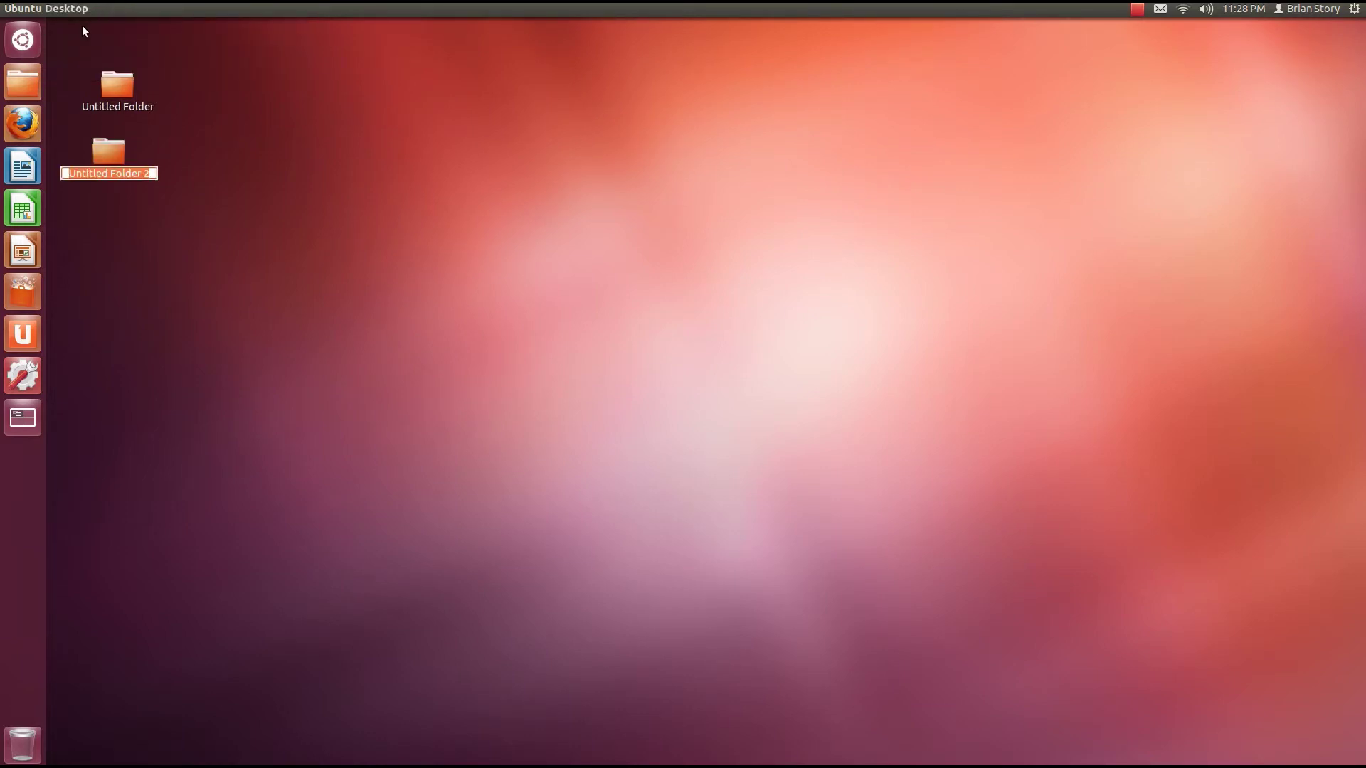
left_click(467, 173)
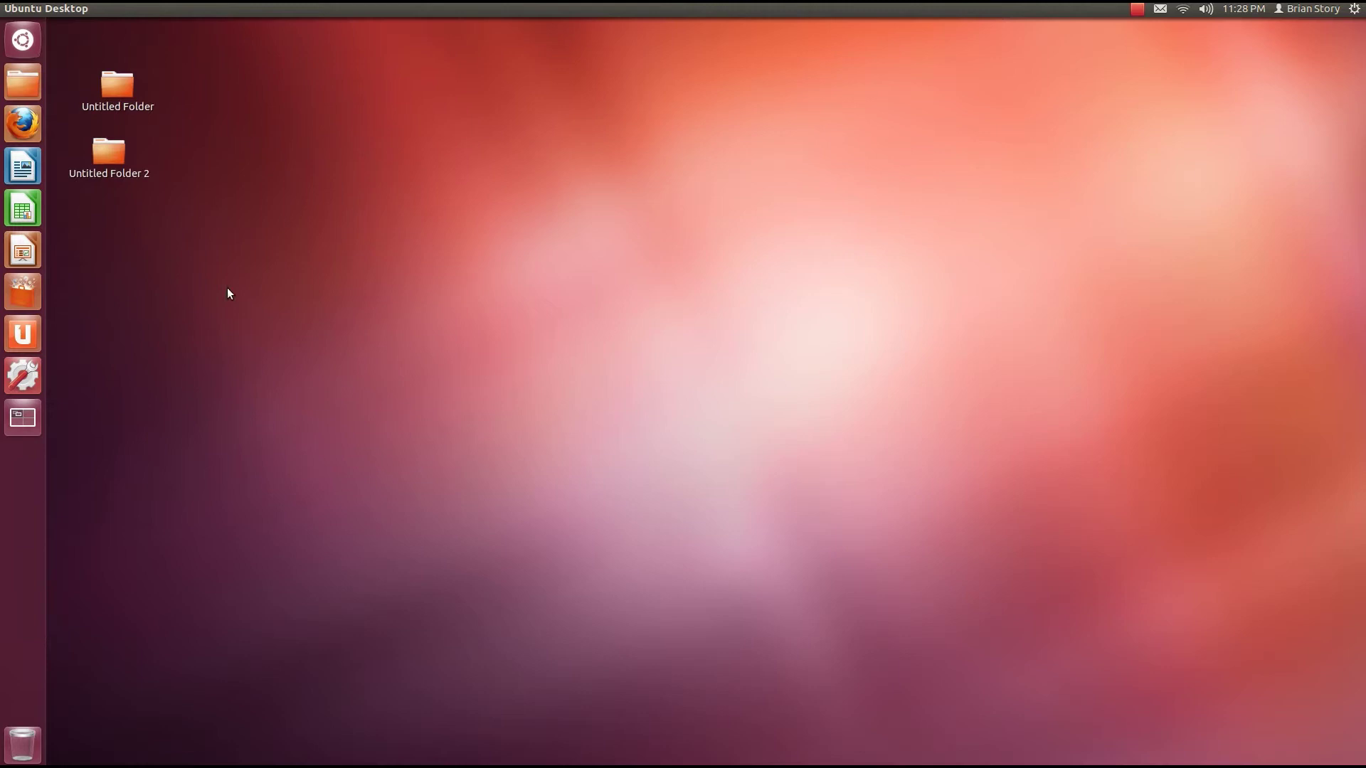
- Move Untitled Folder 2 up beside Untitled Folder at the top of the desktop
left_click_drag(116, 76, 321, 86)
left_click_drag(117, 164, 231, 122)
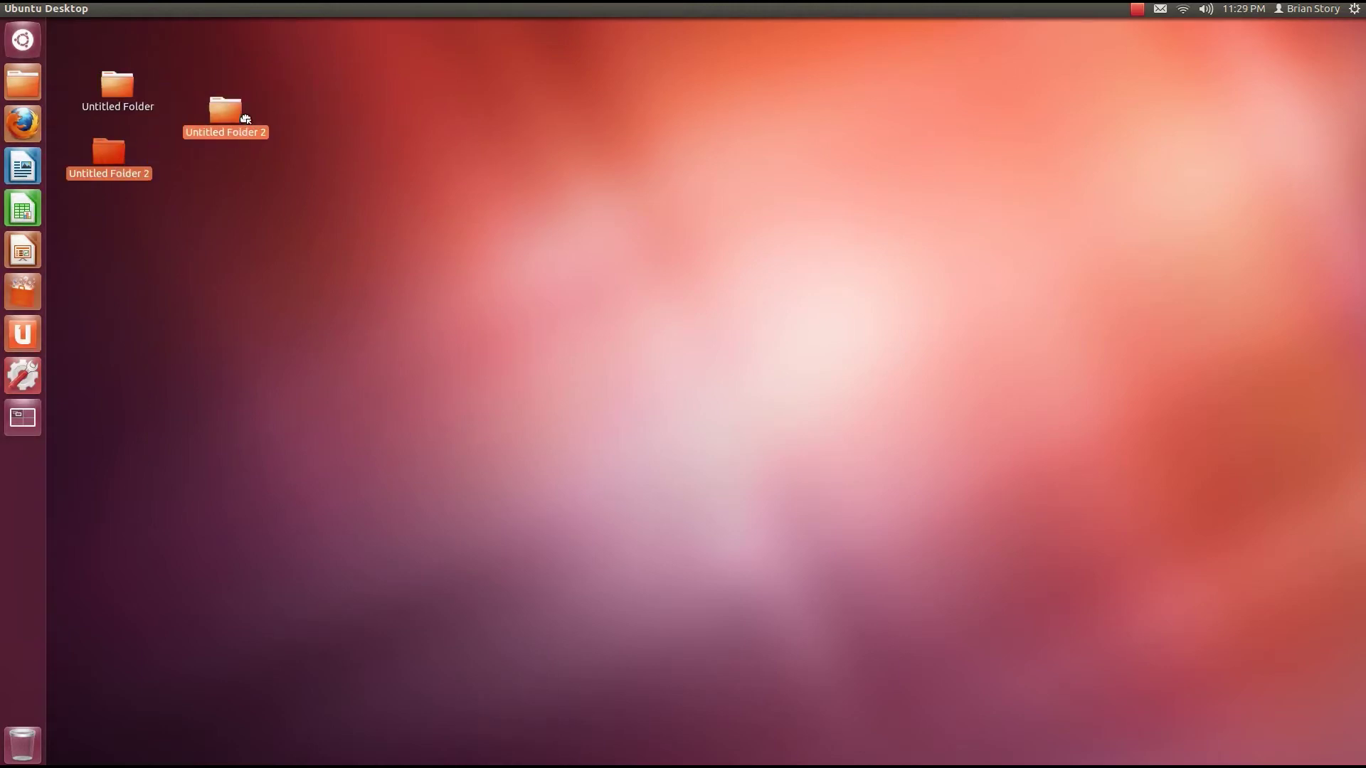
left_click_drag(98, 170, 219, 99)
left_click(336, 219)
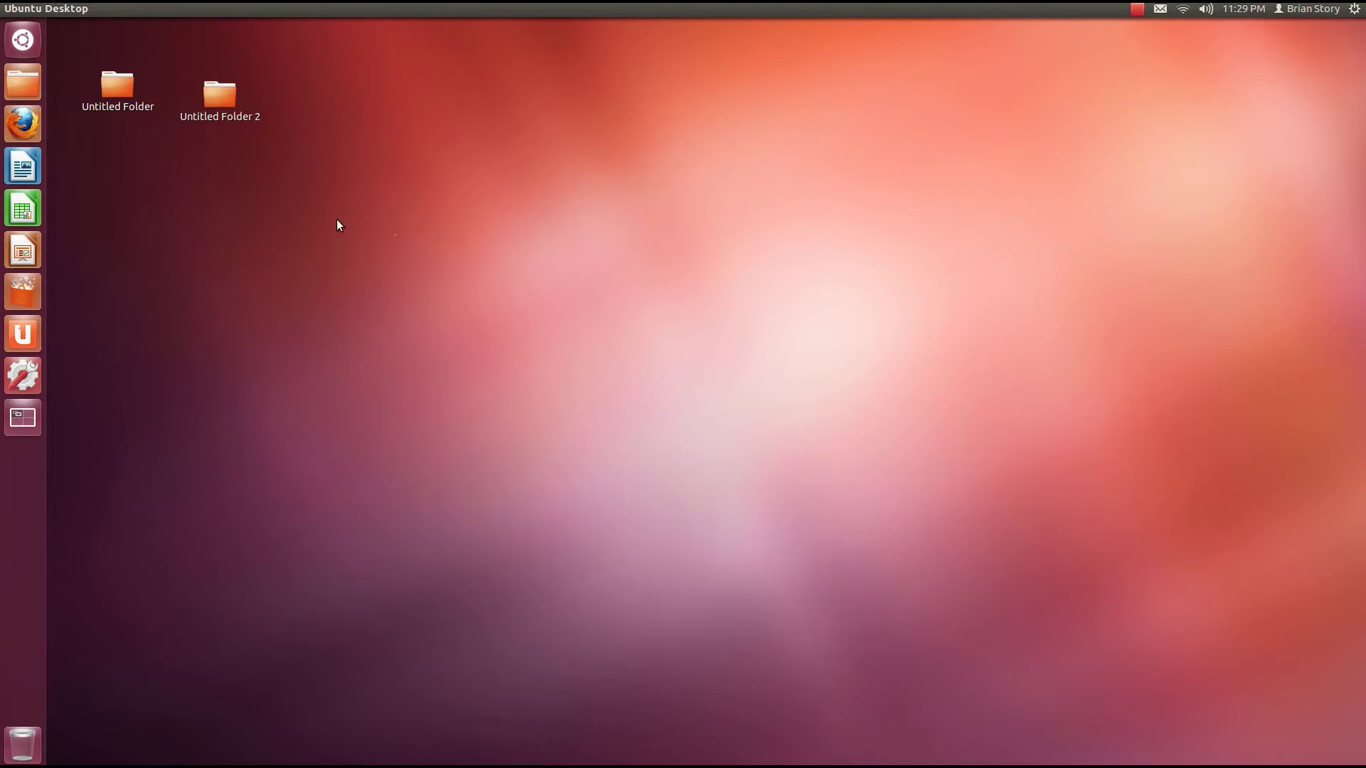
- Add Untitled Folder 3, 4 and 5, then organize the desktop by name into one column
right_click(182, 185)
left_click(216, 191)
right_click(251, 327)
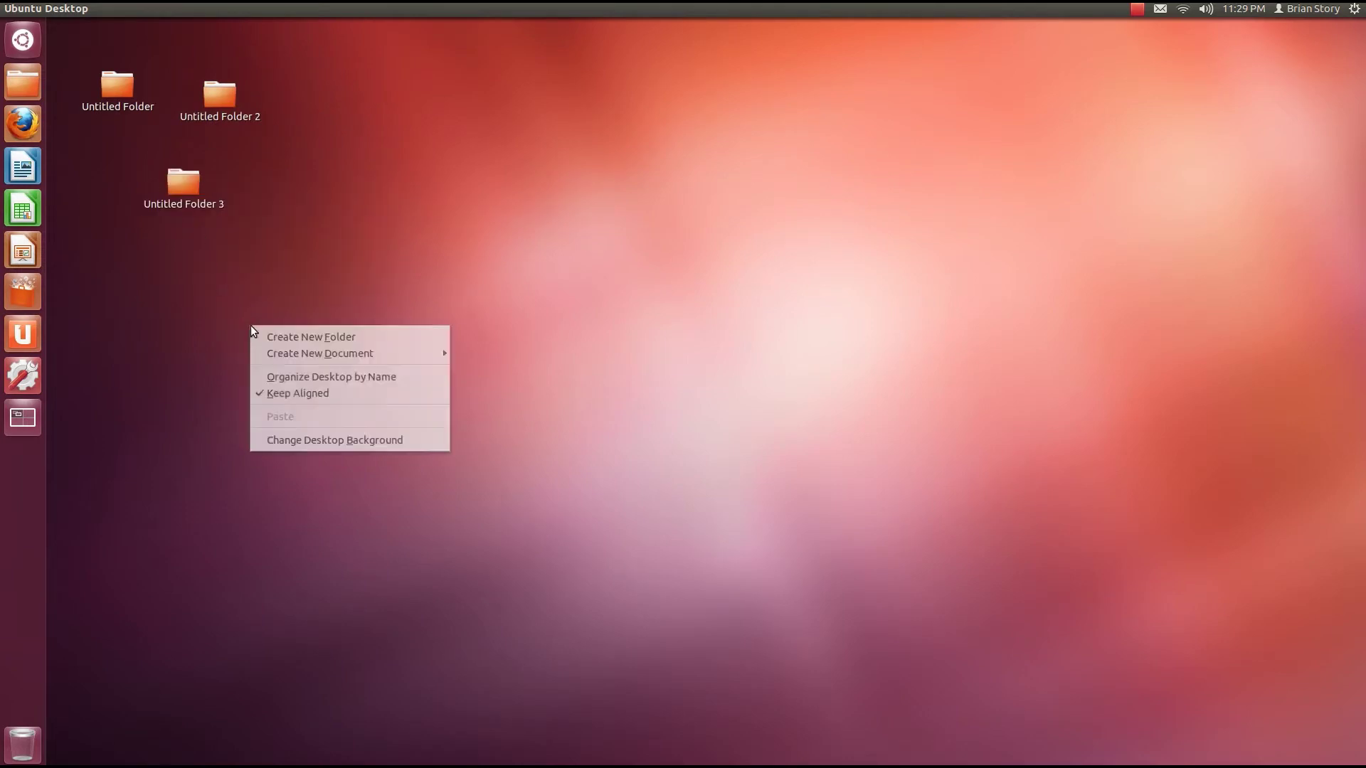
left_click(328, 337)
right_click(377, 164)
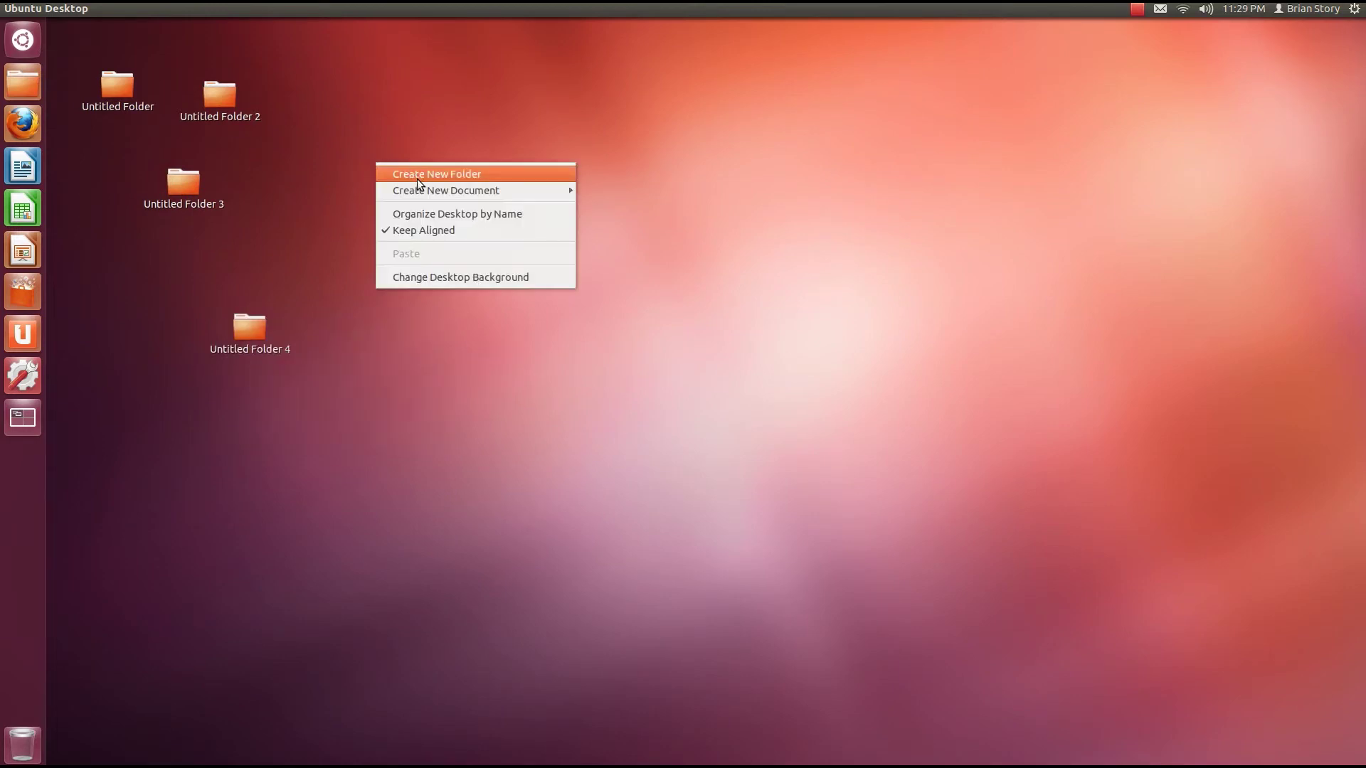
left_click(417, 177)
left_click(589, 374)
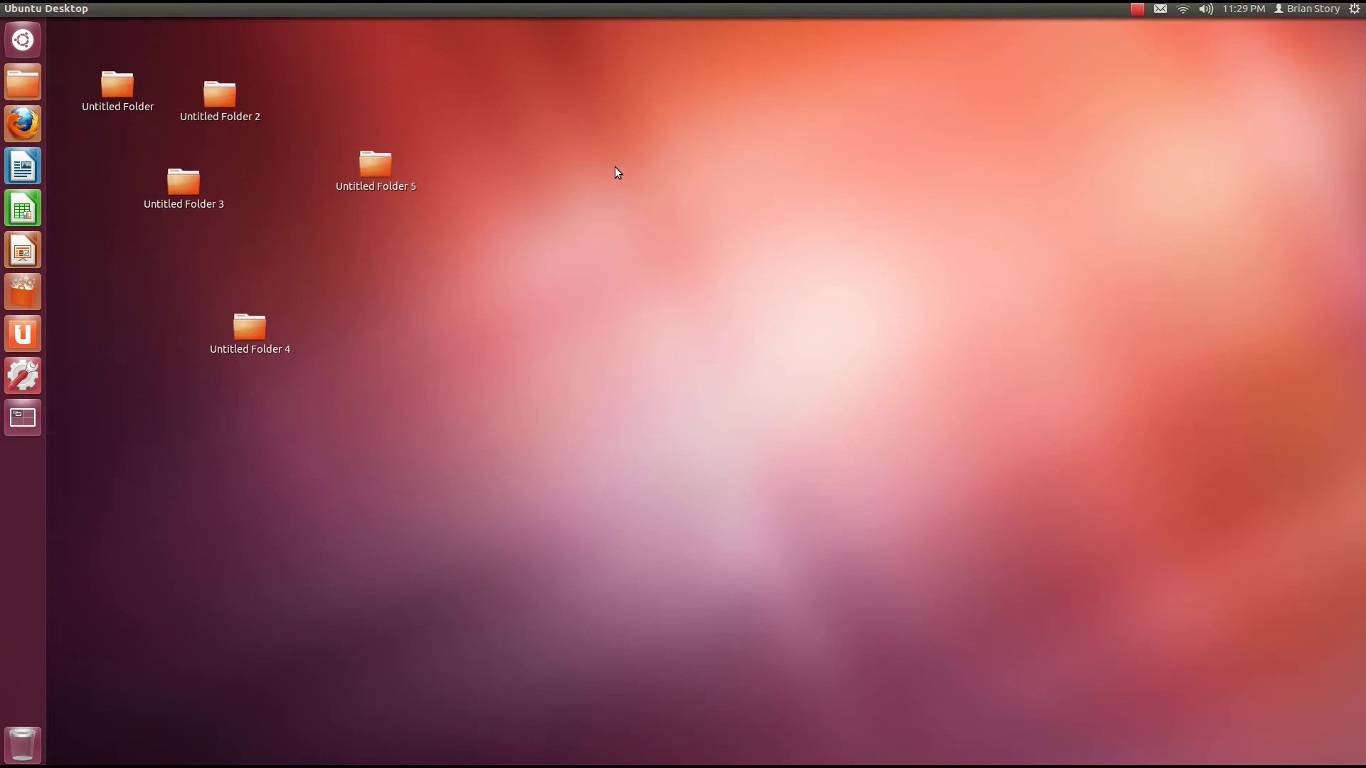
right_click(530, 96)
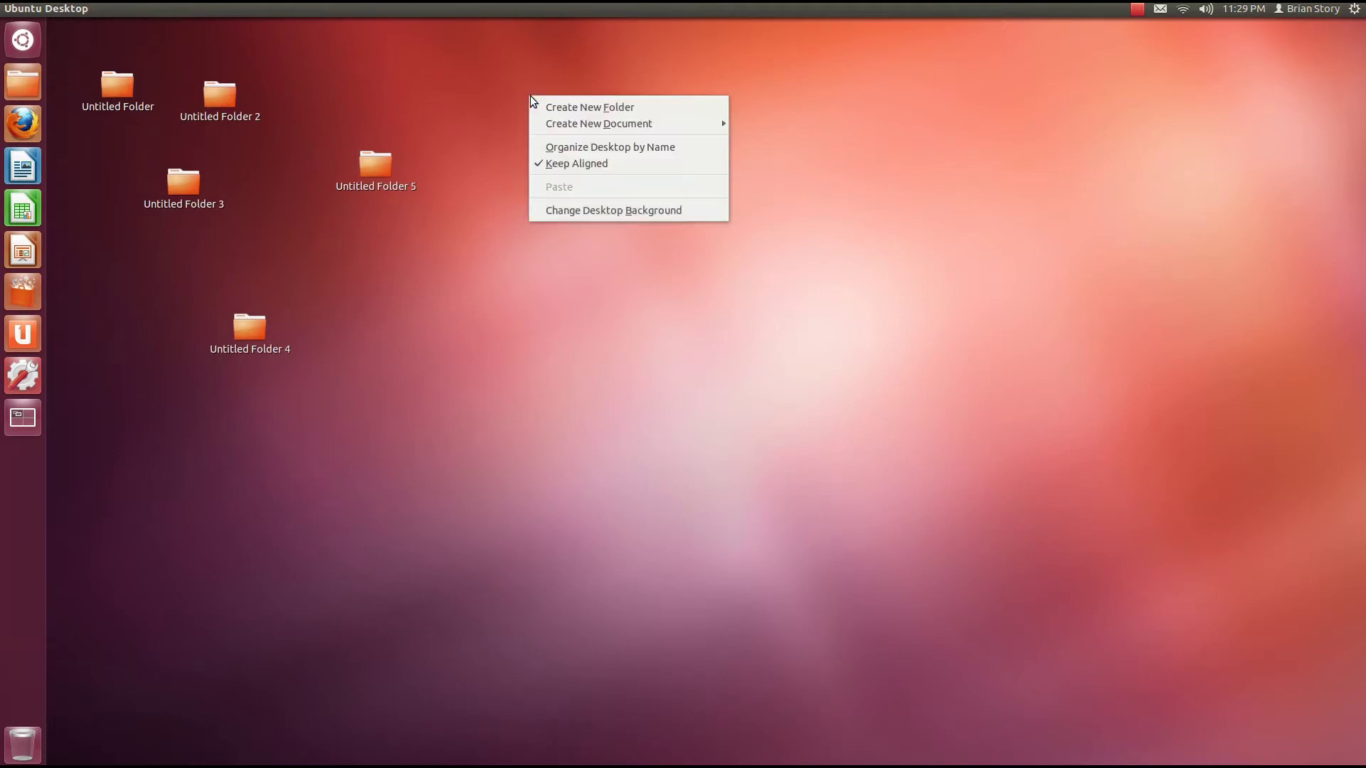
left_click(568, 146)
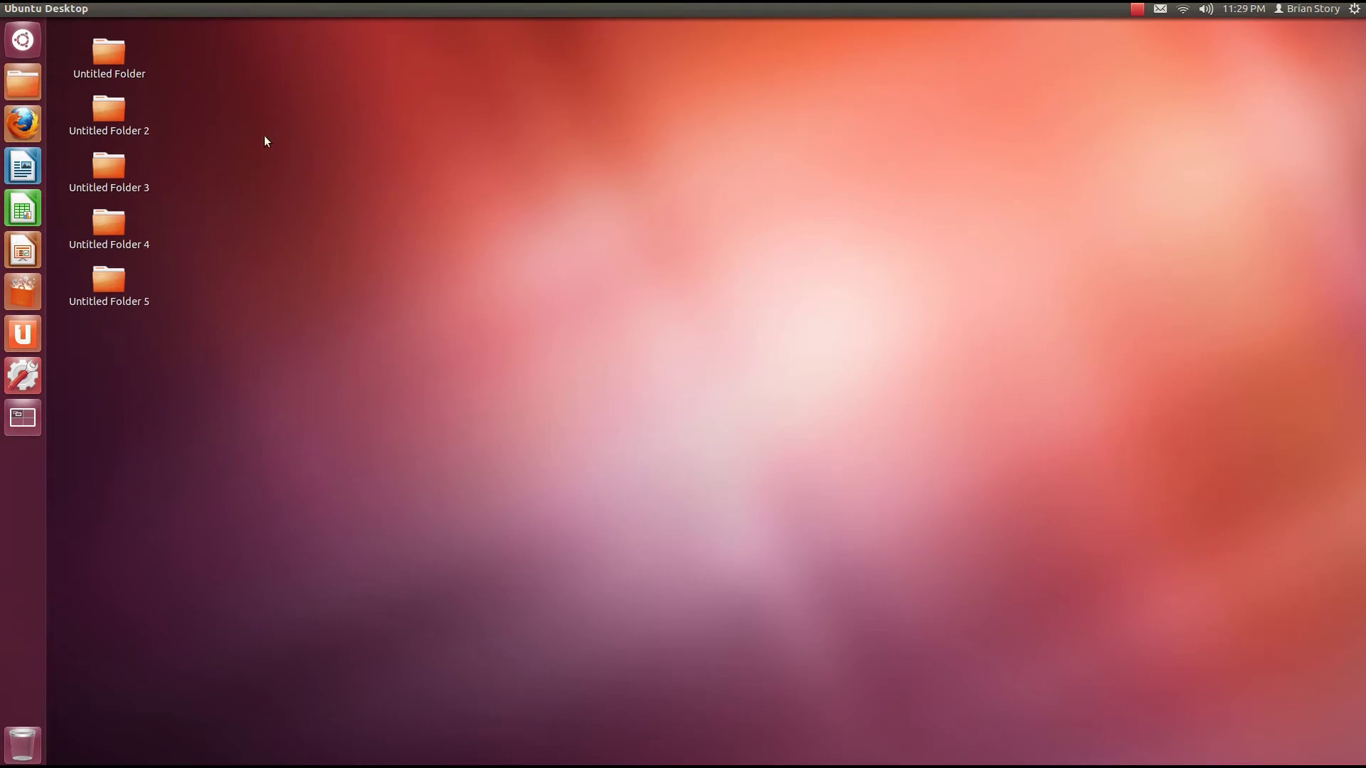
- Rename the top desktop folder, Untitled Folder, to 'sandwich' using its context menu
left_click(101, 54)
right_click(101, 54)
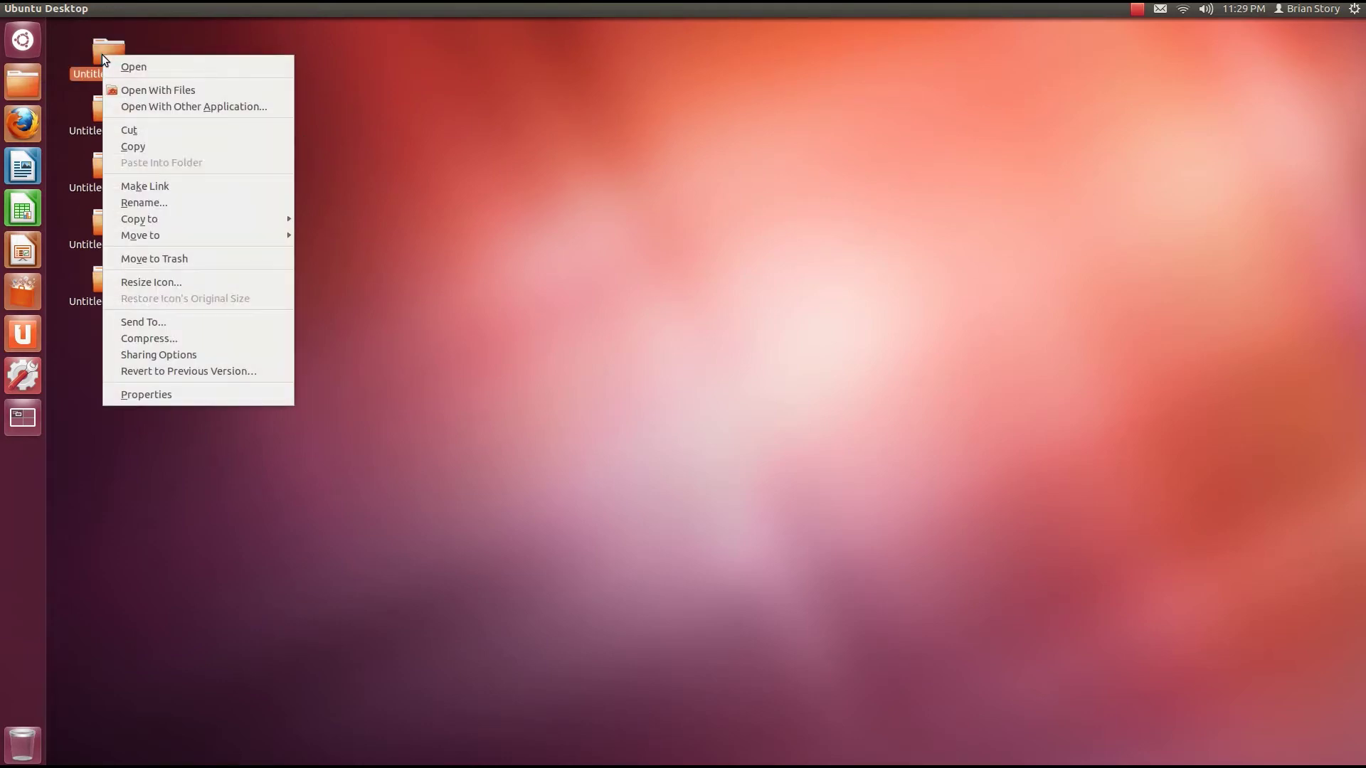
left_click(155, 202)
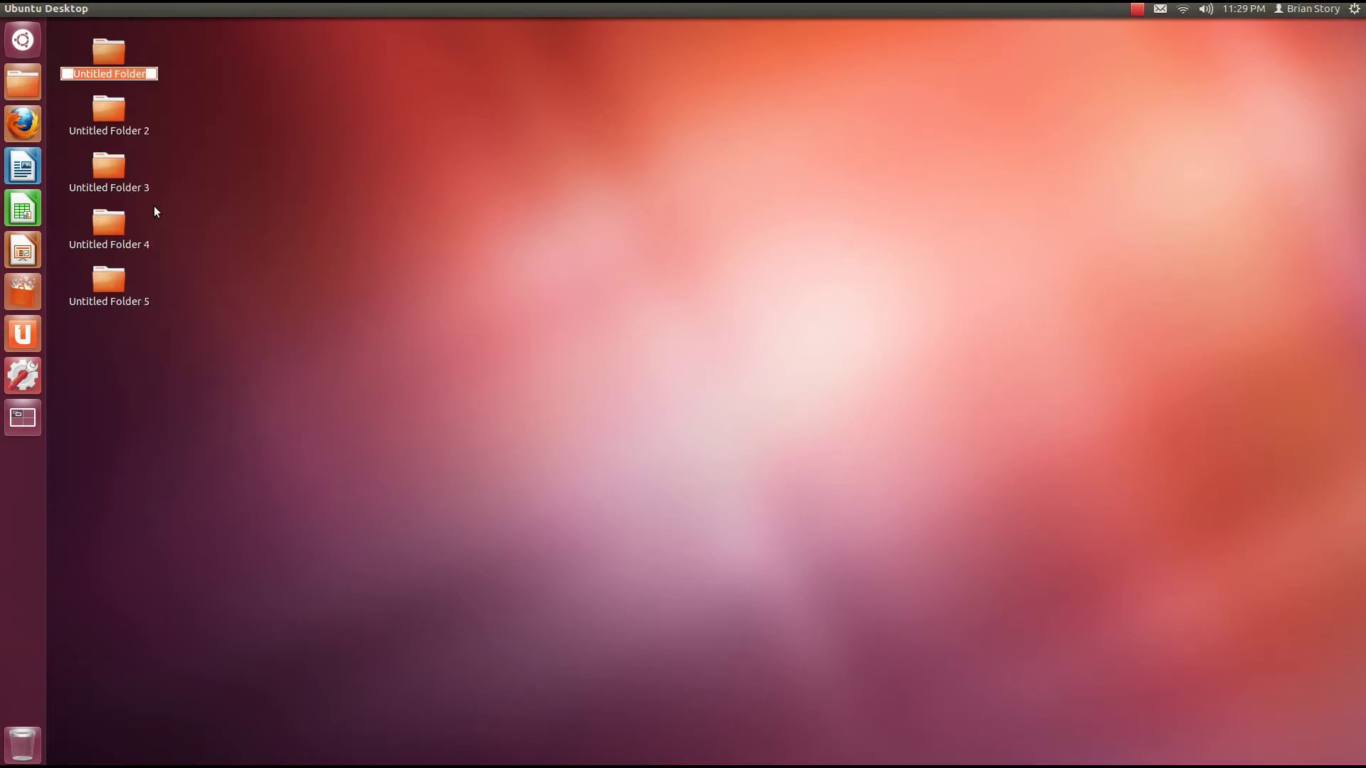
type("sandwich")
key("Return")
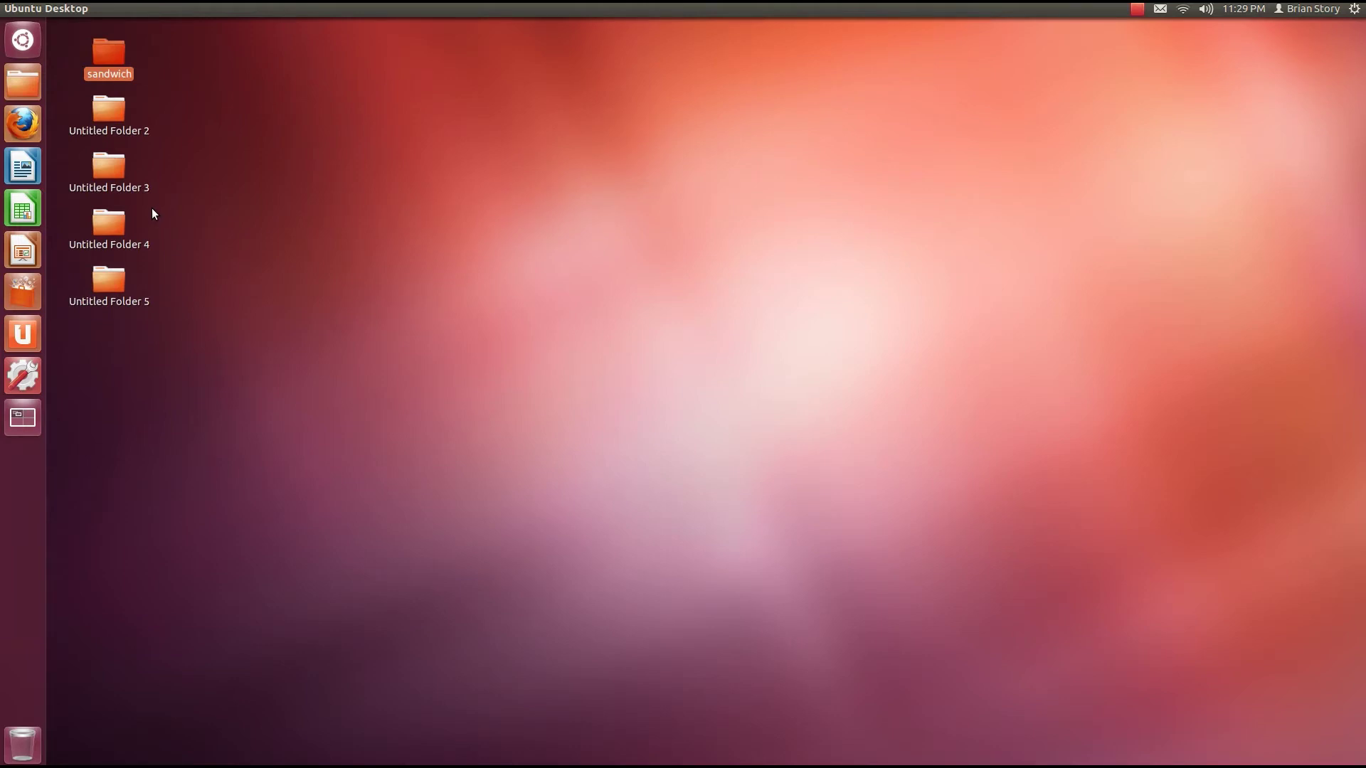
left_click(266, 119)
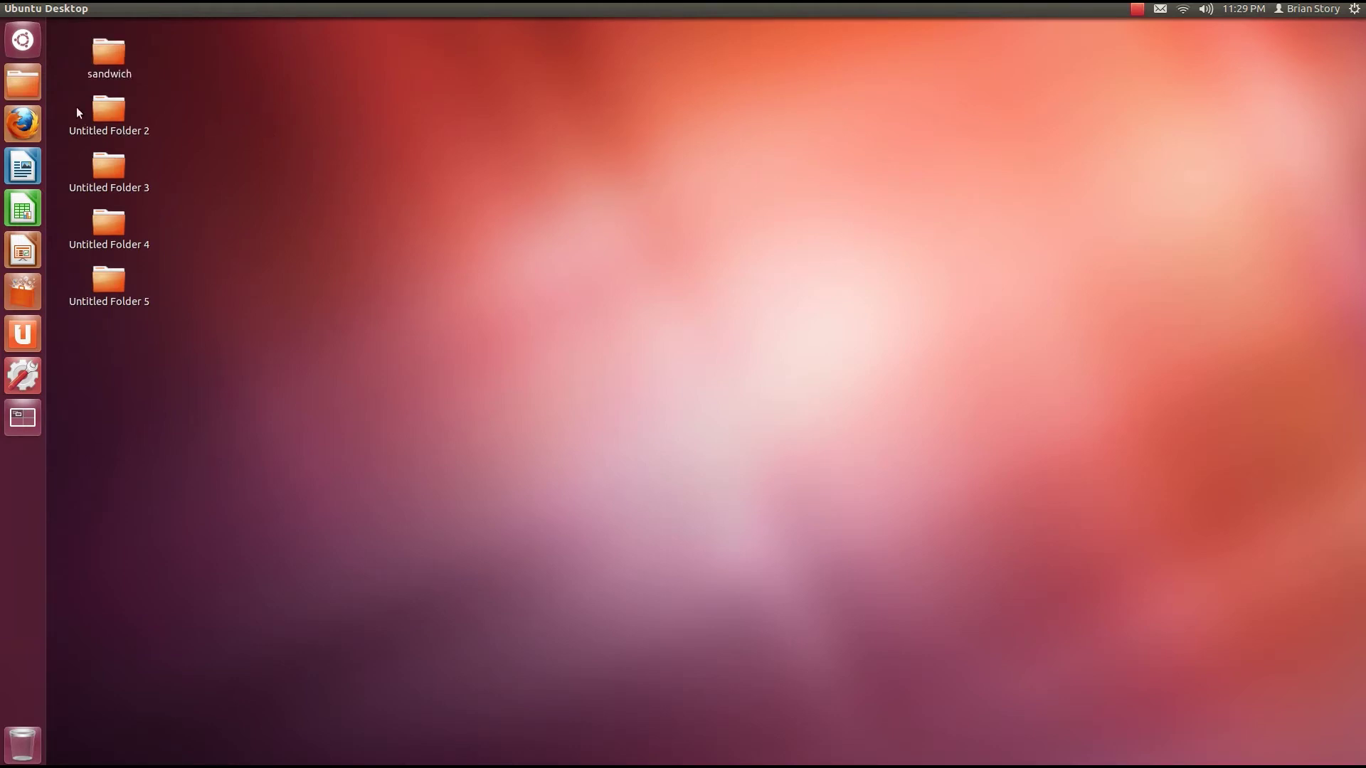
- Open the sandwich folder in Files and move its window right of the desktop icons
double_click(95, 57)
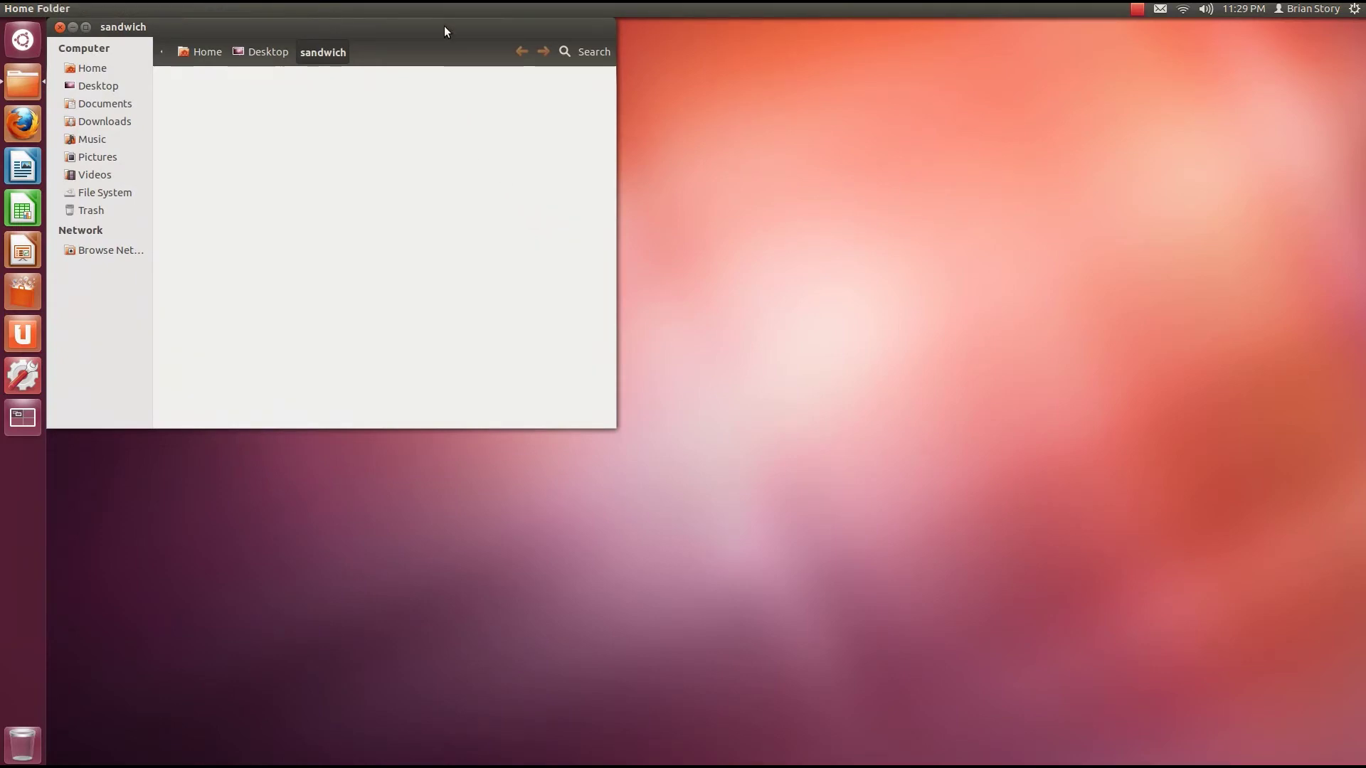
left_click_drag(444, 27, 832, 79)
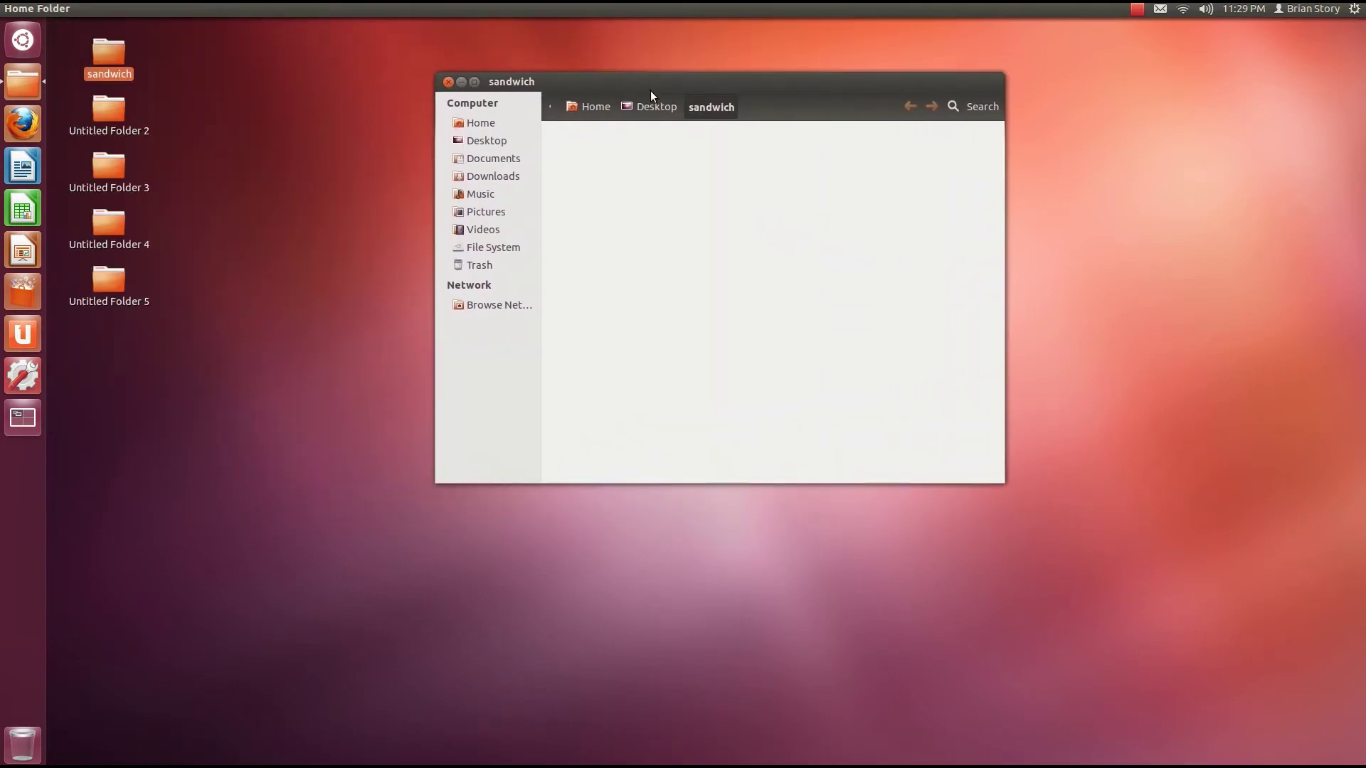
left_click_drag(650, 91, 813, 121)
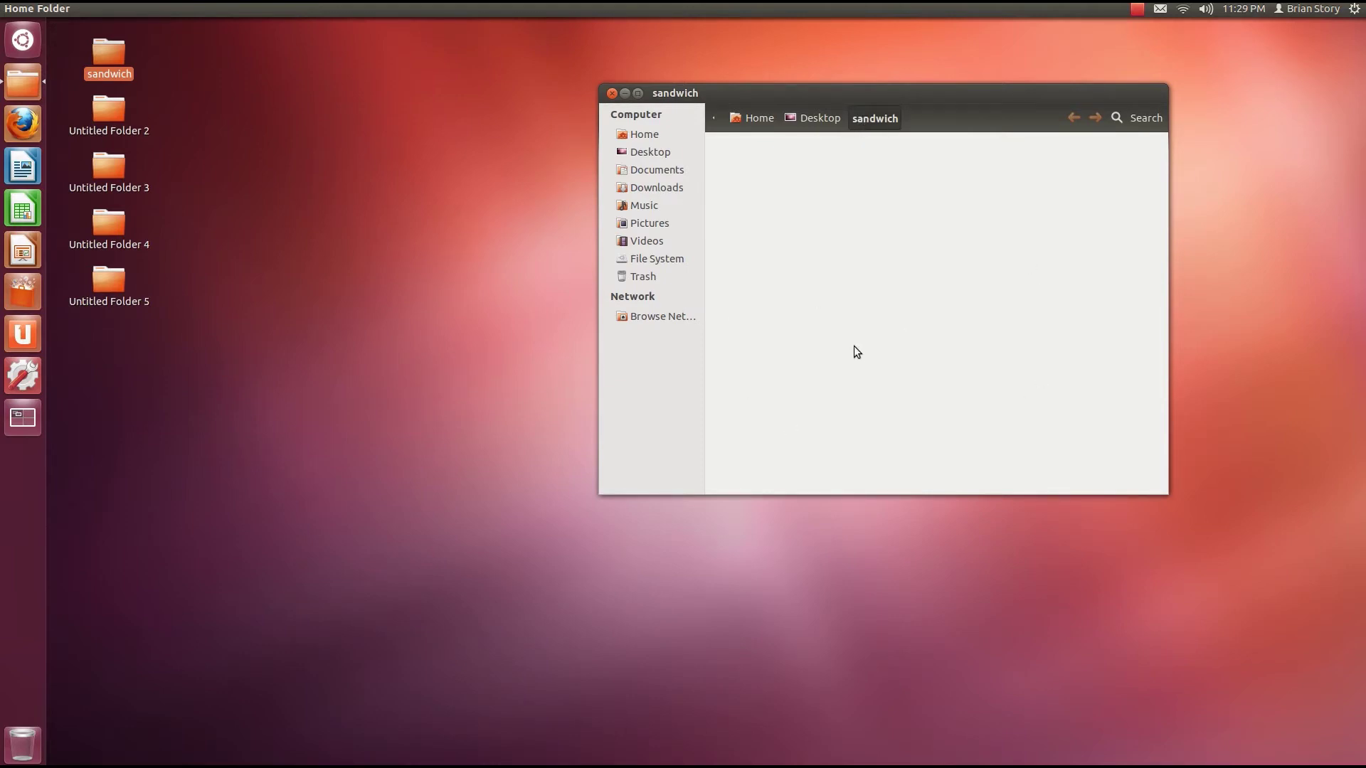
- Rename Untitled Folder 2 to 'Jelly' with F2
left_click(100, 113)
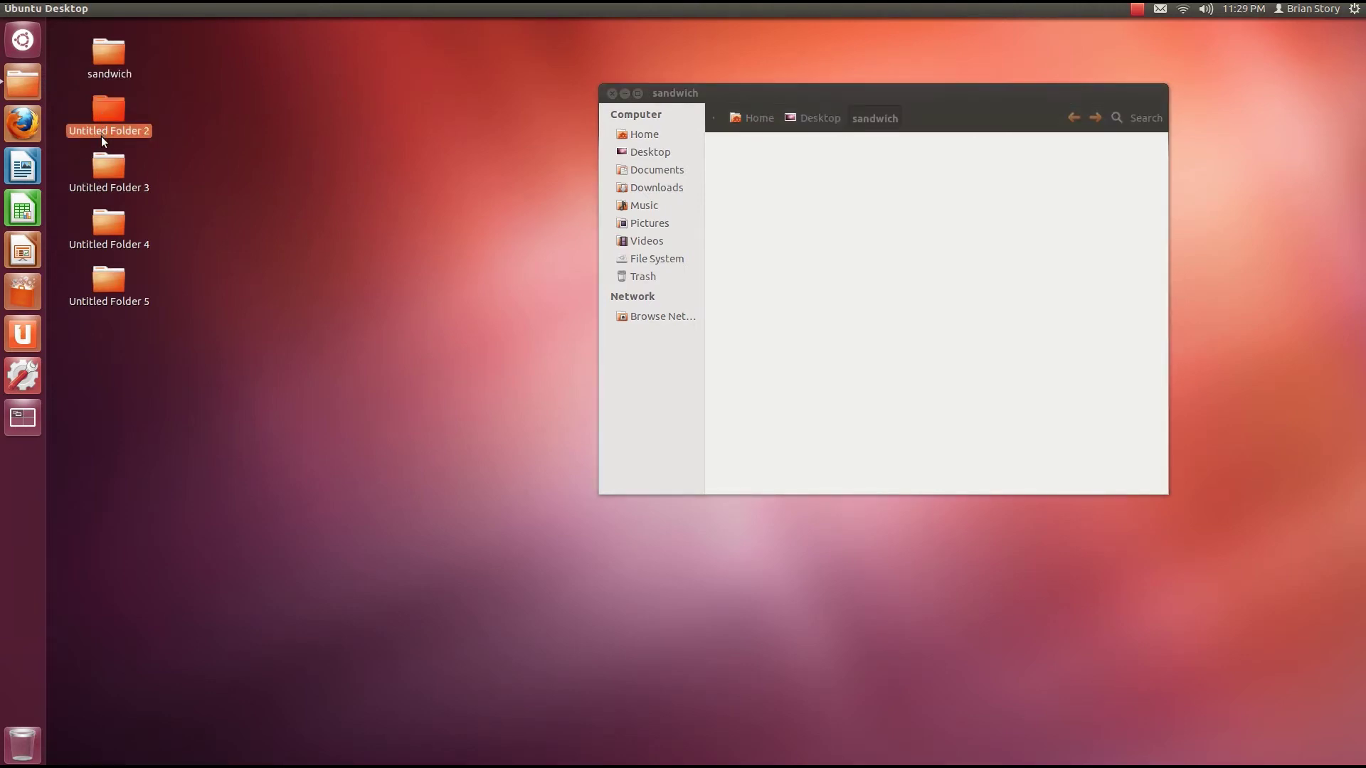
key("F2")
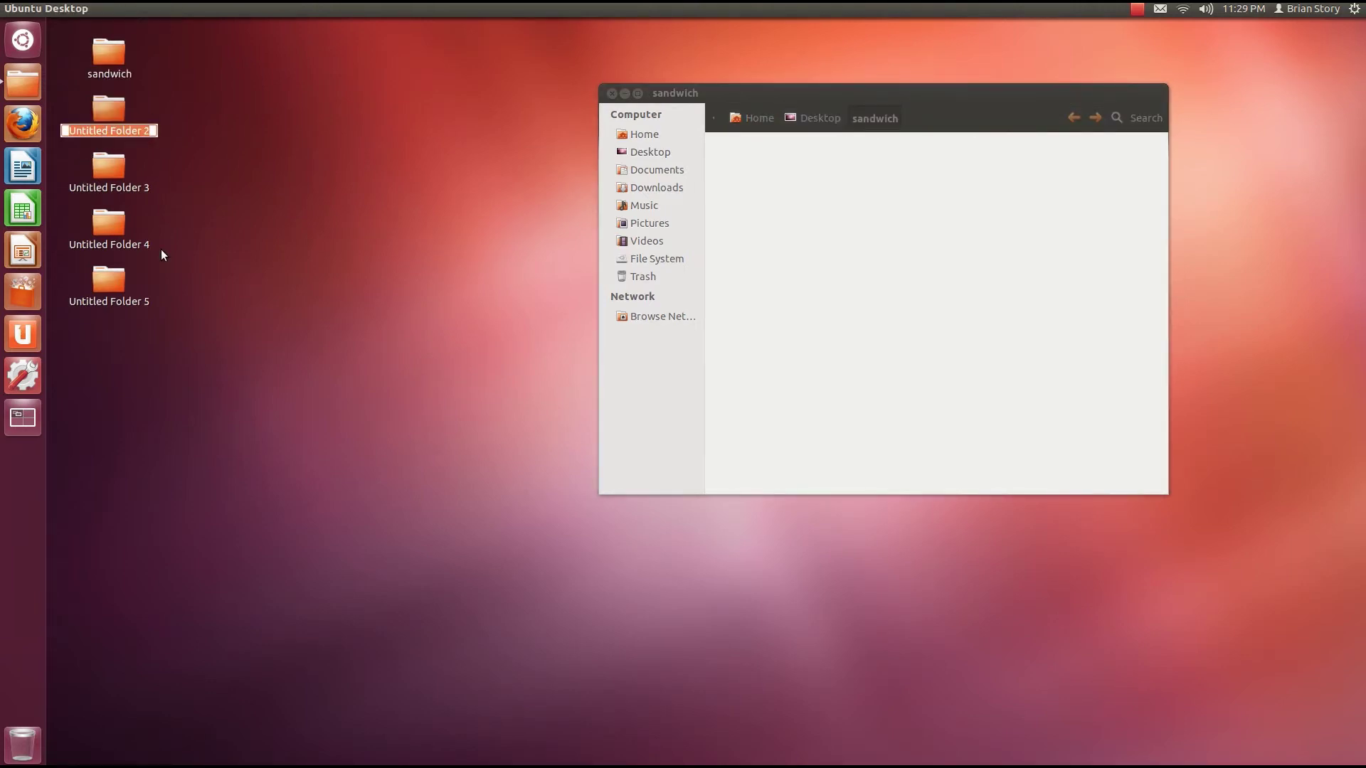
type("Jelly")
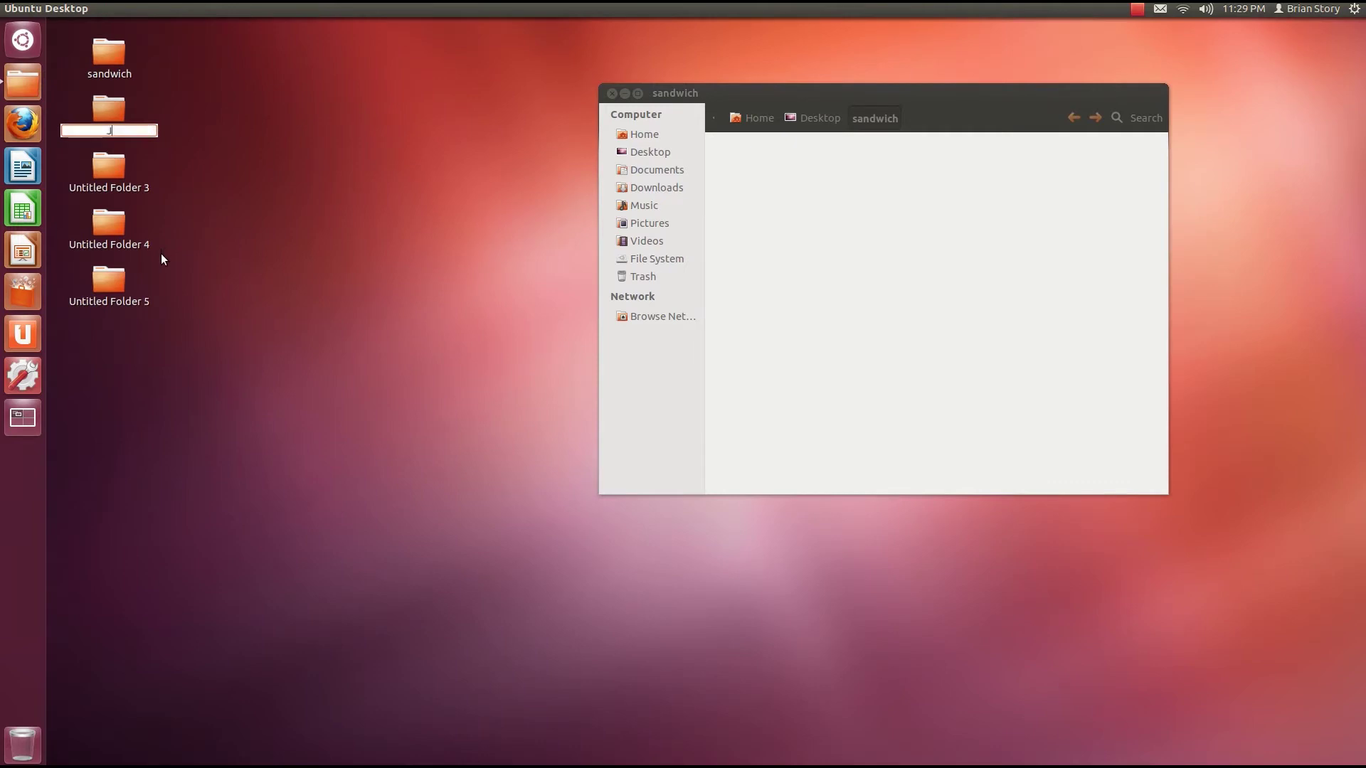
key("Return")
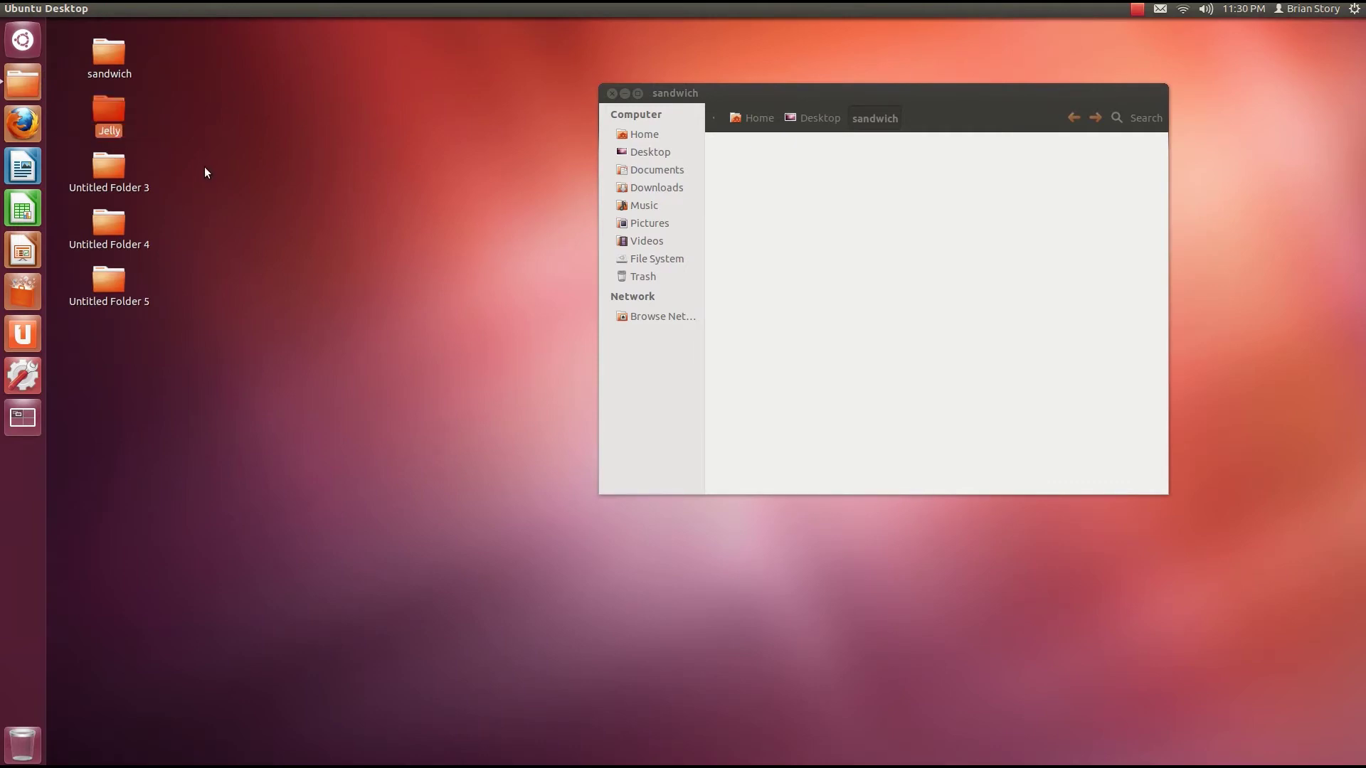
- Rename Untitled Folder 3 to 'Peanut Butter' with F2
left_click(97, 174)
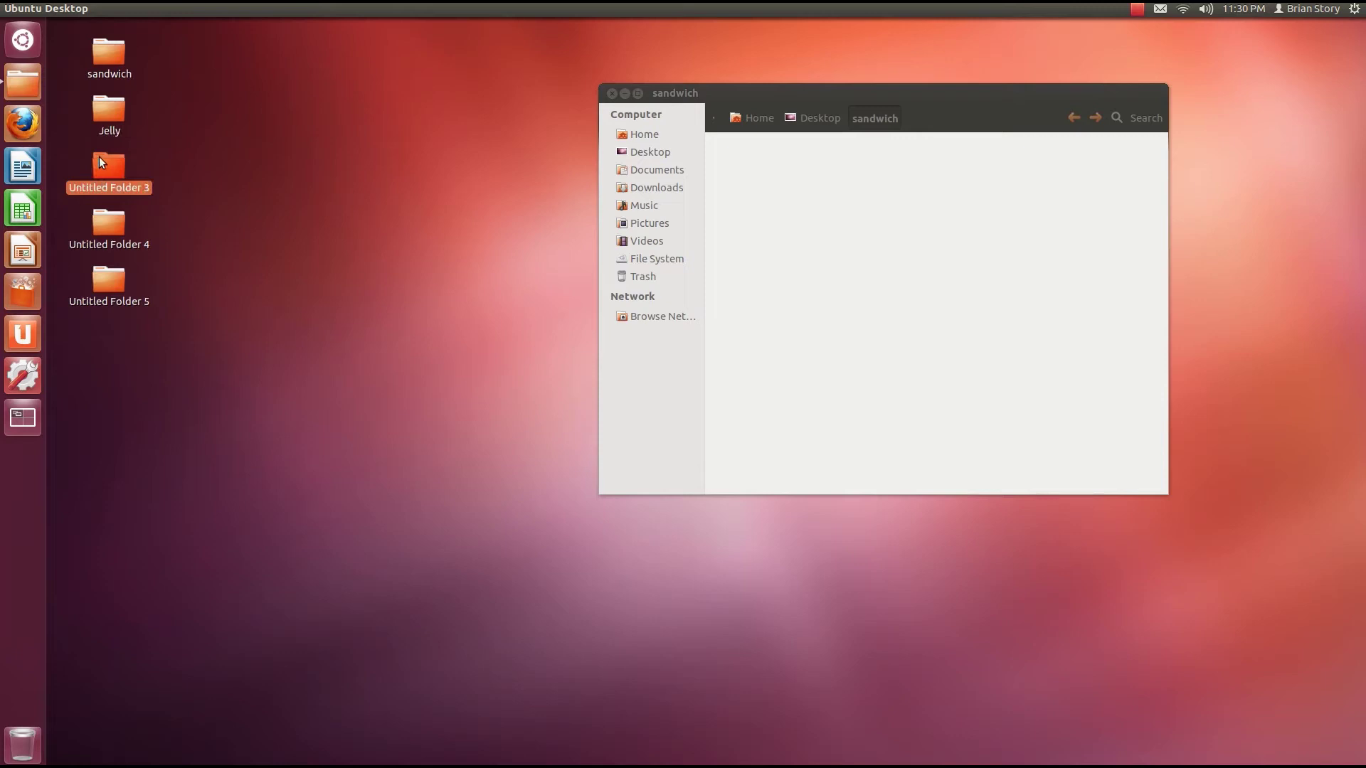
key("F2")
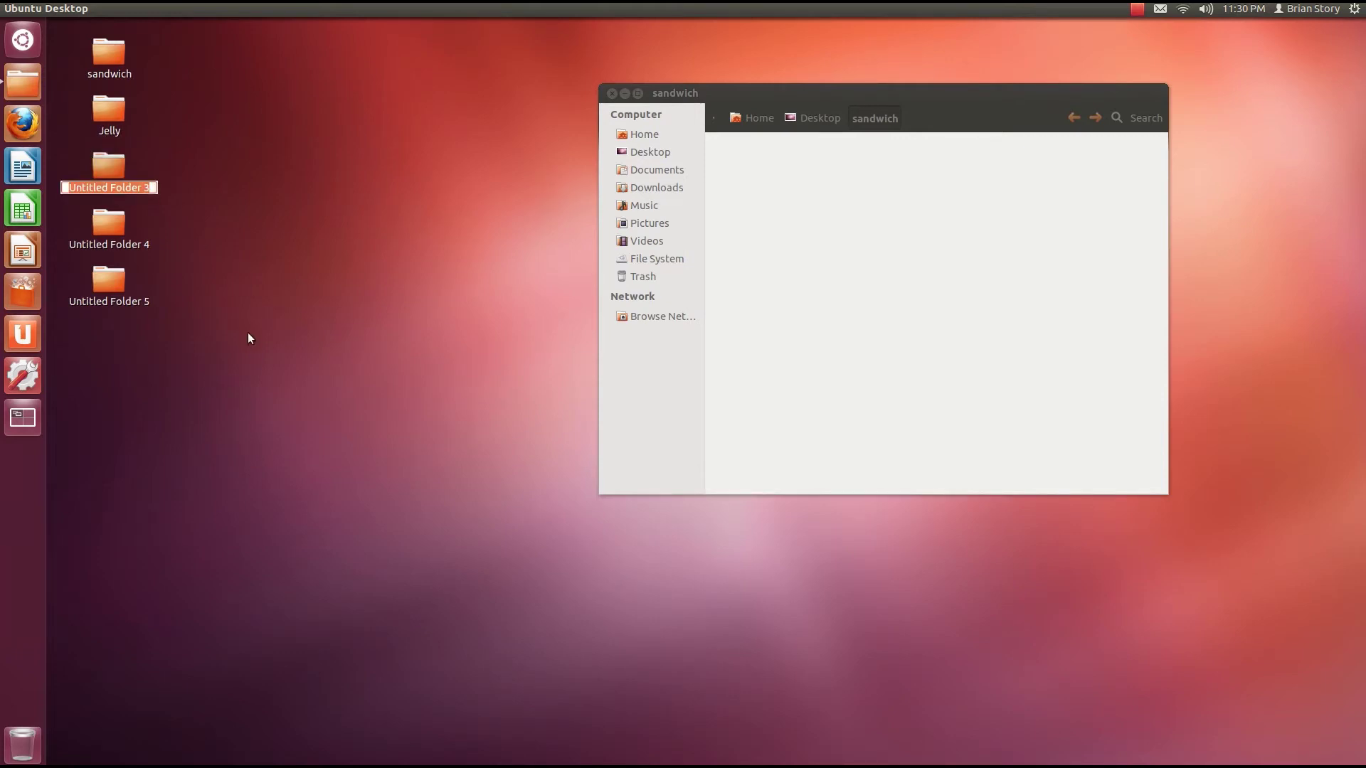
type("Peanut Butter")
key("Return")
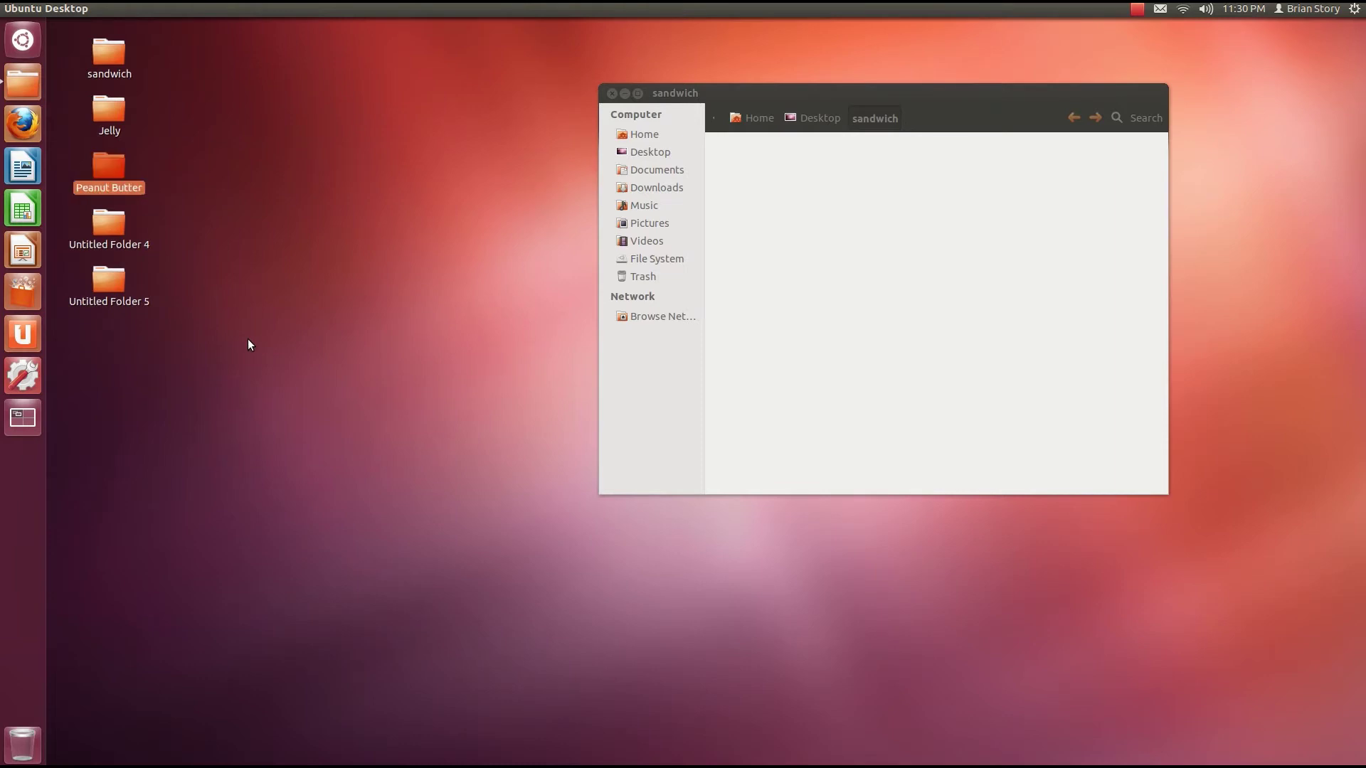
left_click(283, 258)
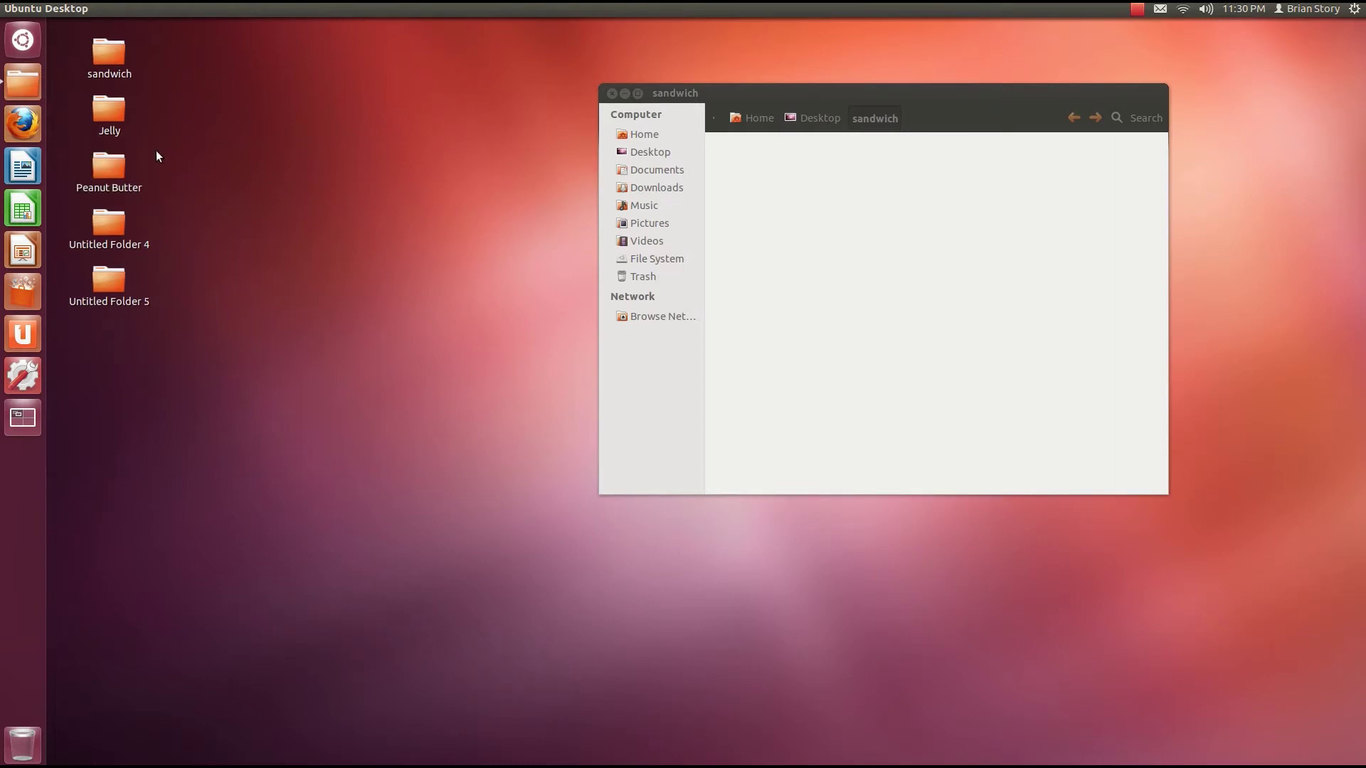
- Move the Jelly and Peanut Butter folders into the sandwich window, then close that window
left_click_drag(180, 118, 69, 176)
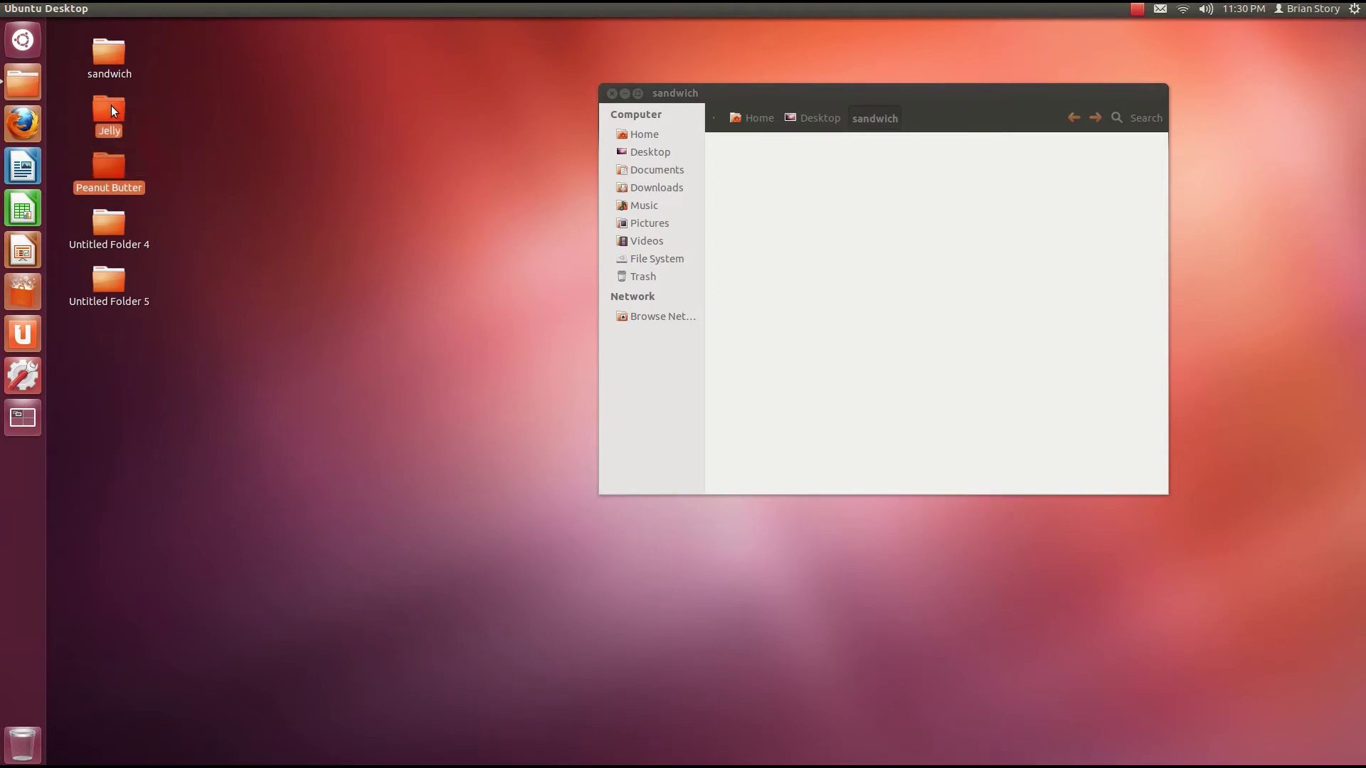
left_click_drag(111, 105, 865, 206)
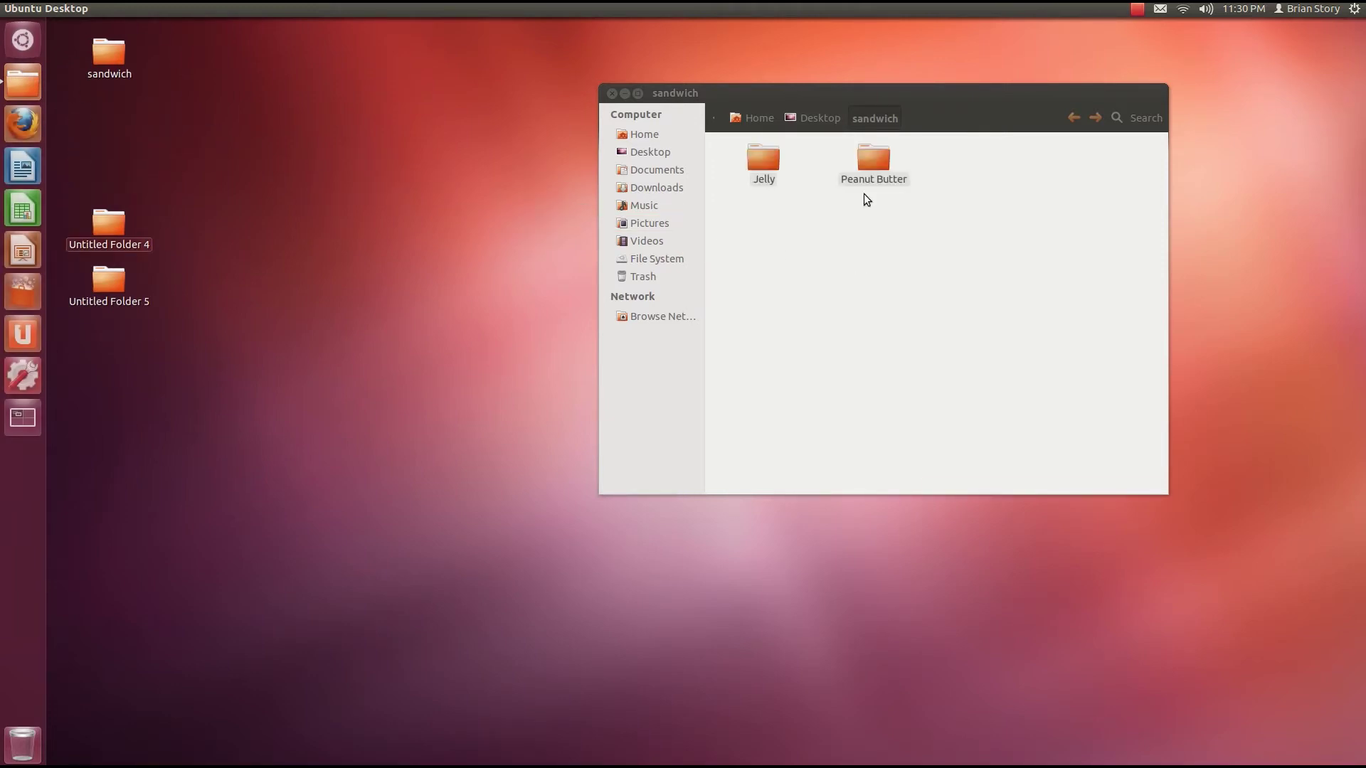
left_click(872, 239)
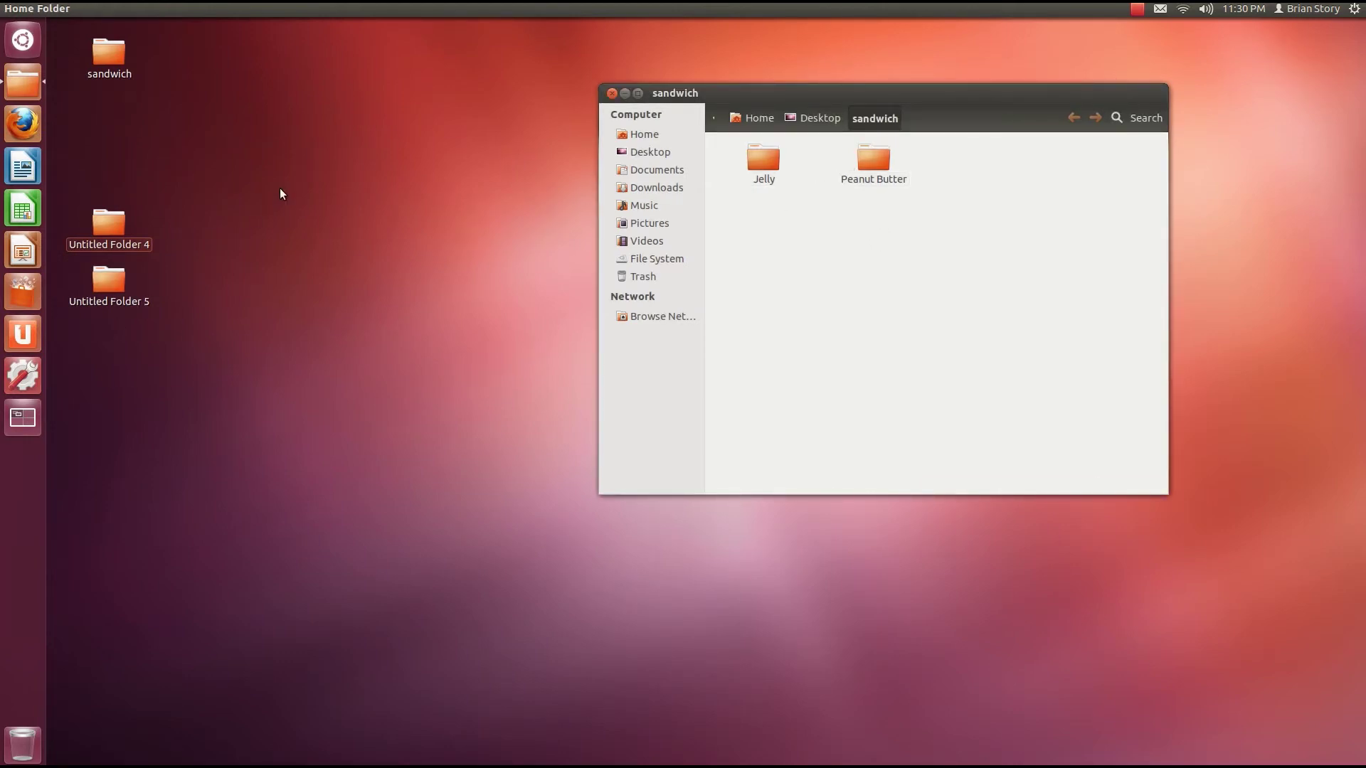
left_click(610, 93)
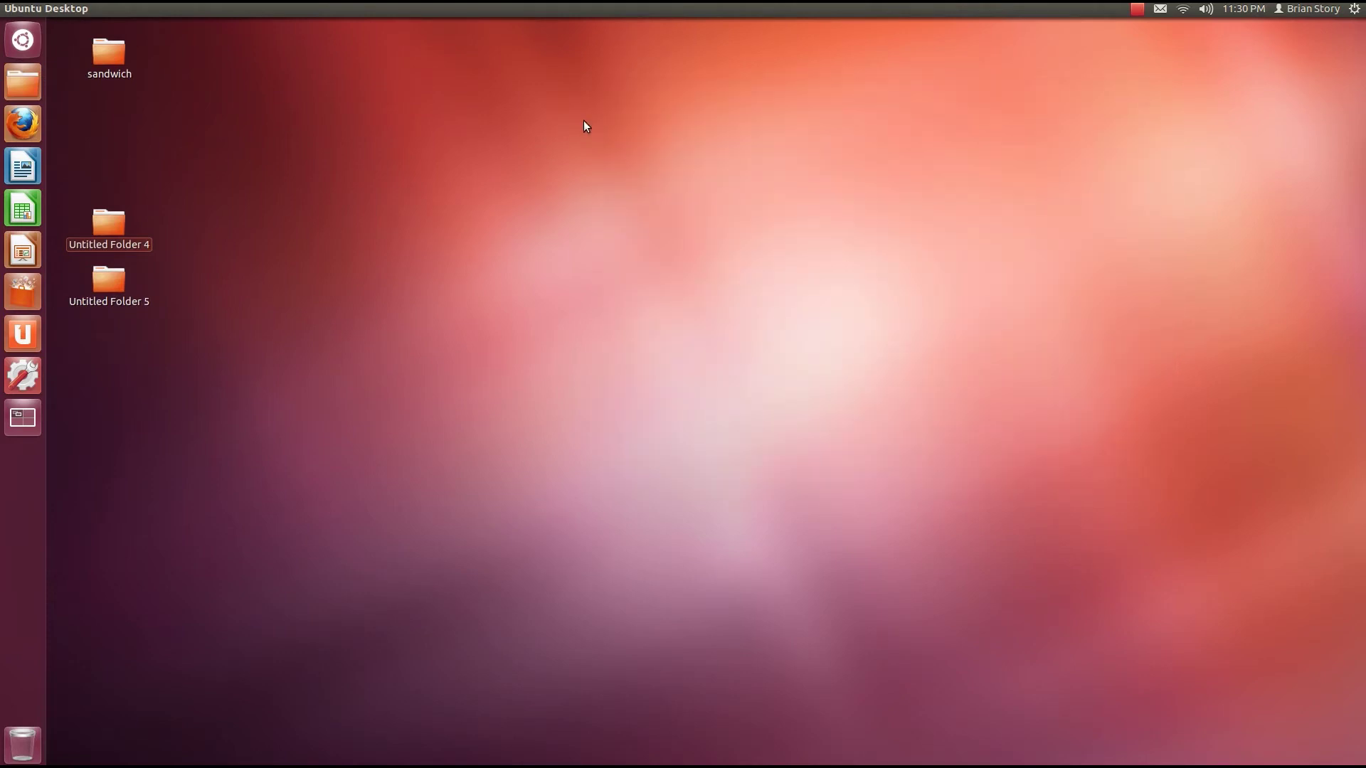
- Drop Untitled Folder 4 onto sandwich, reopen sandwich near screen centre, and open Jelly
left_click_drag(88, 233, 101, 41)
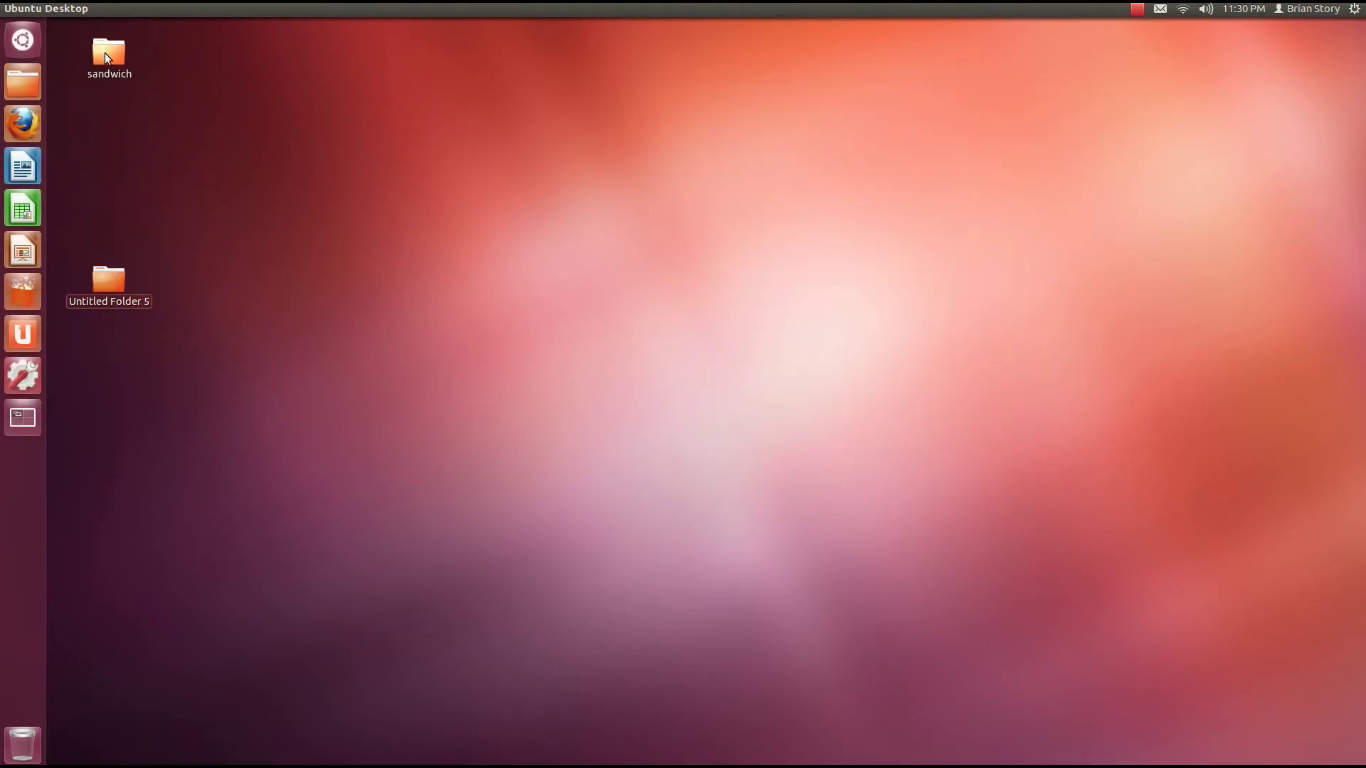
double_click(106, 54)
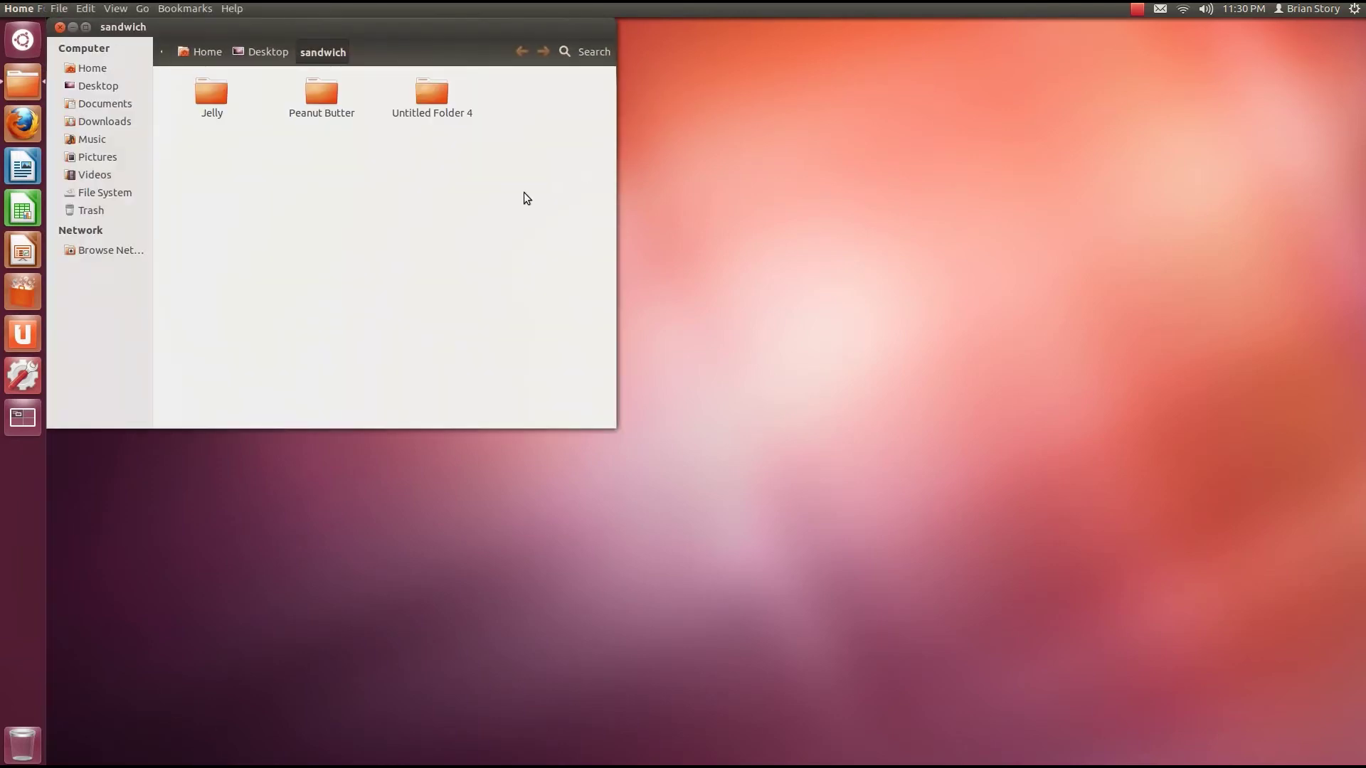
left_click_drag(408, 31, 860, 153)
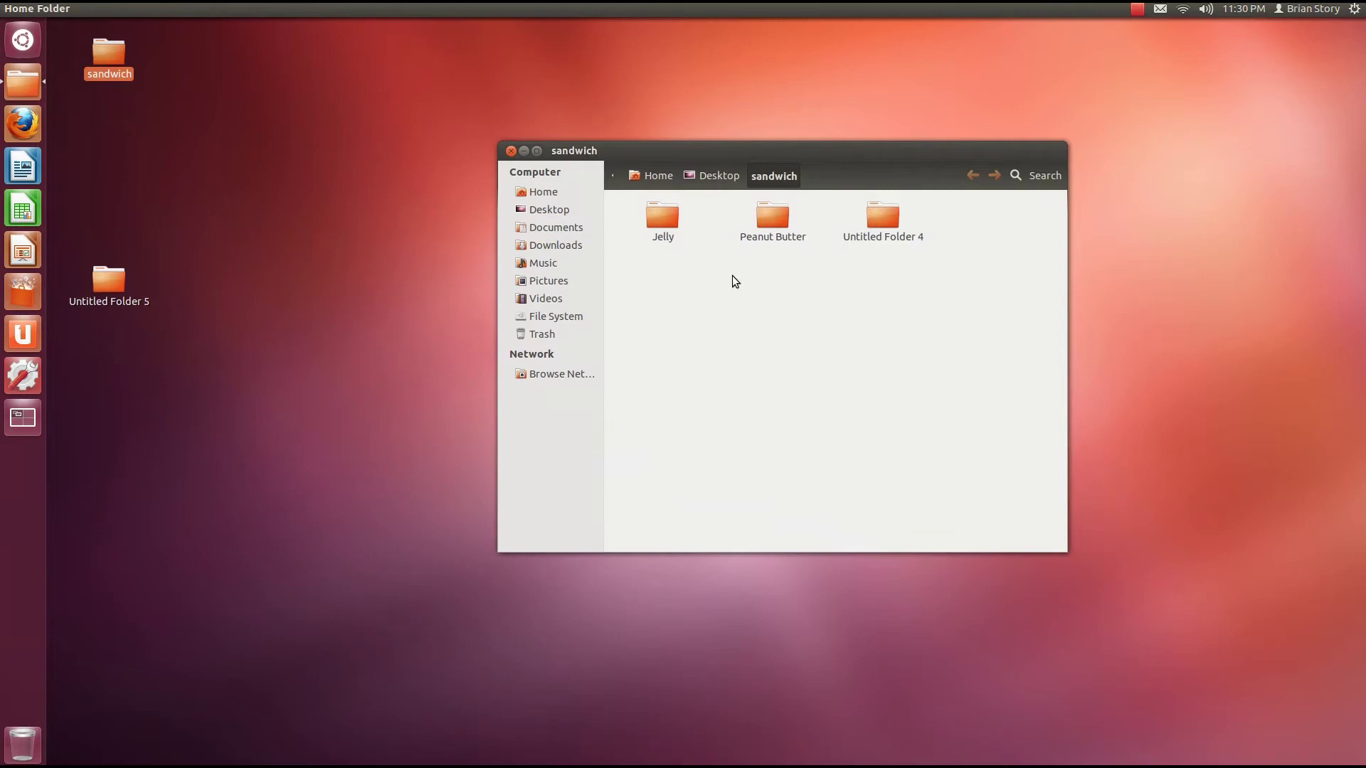
double_click(664, 226)
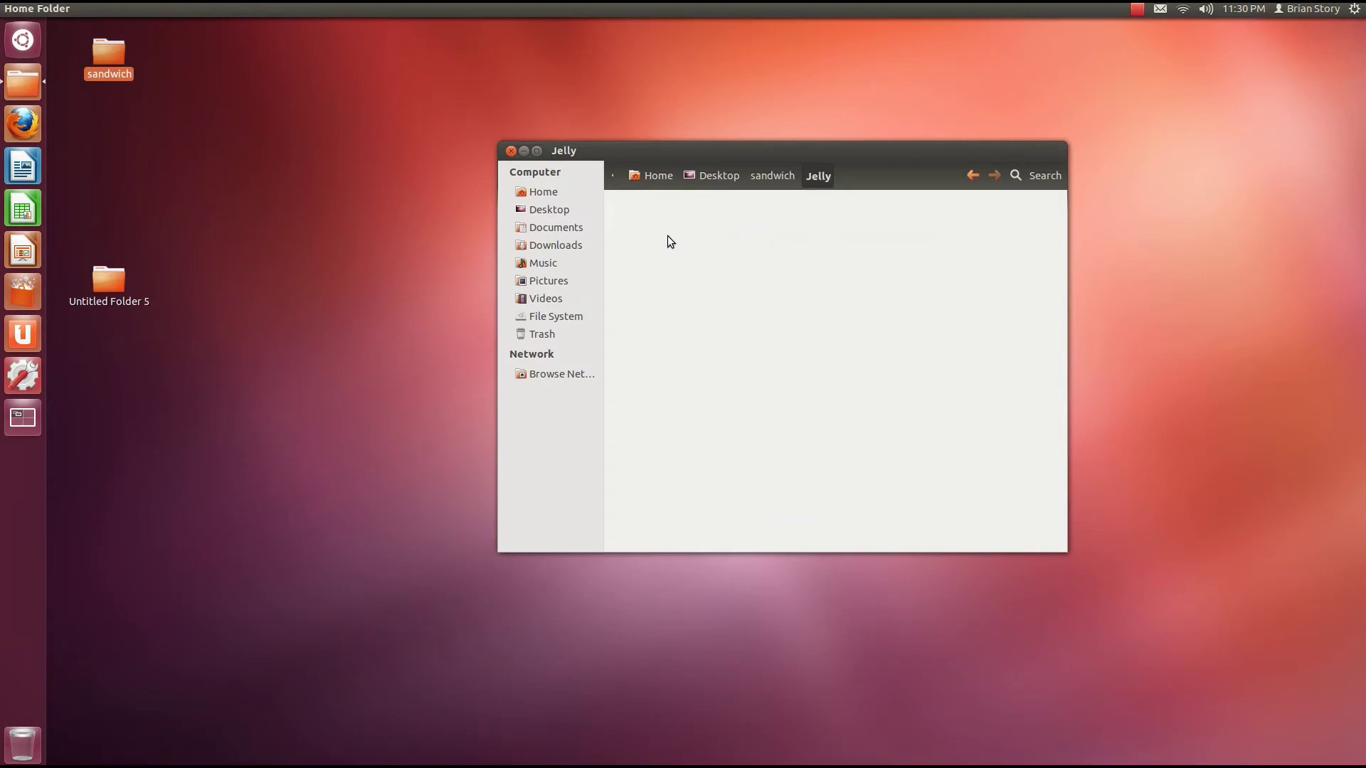
- Create an empty document named 'stuff' inside the Jelly folder
right_click(665, 243)
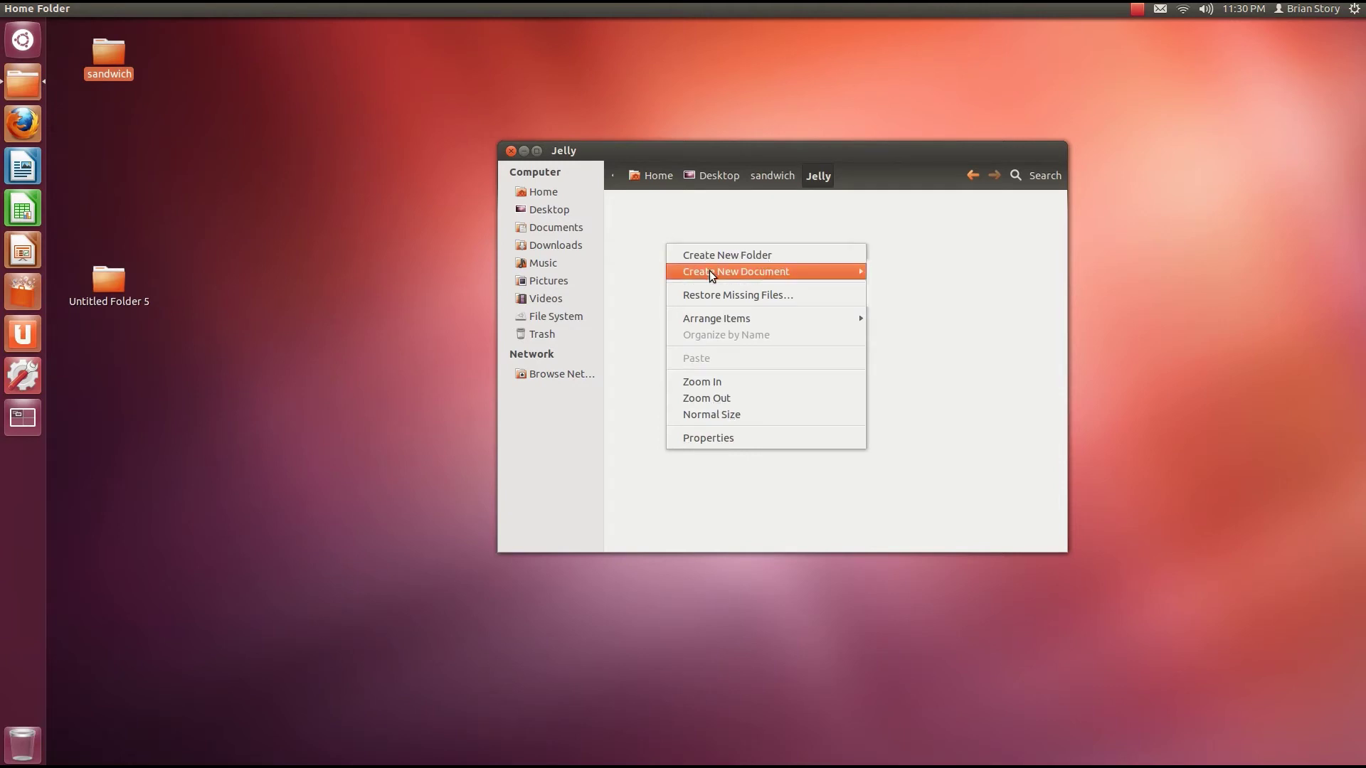
mouse_move(711, 271)
left_click(973, 295)
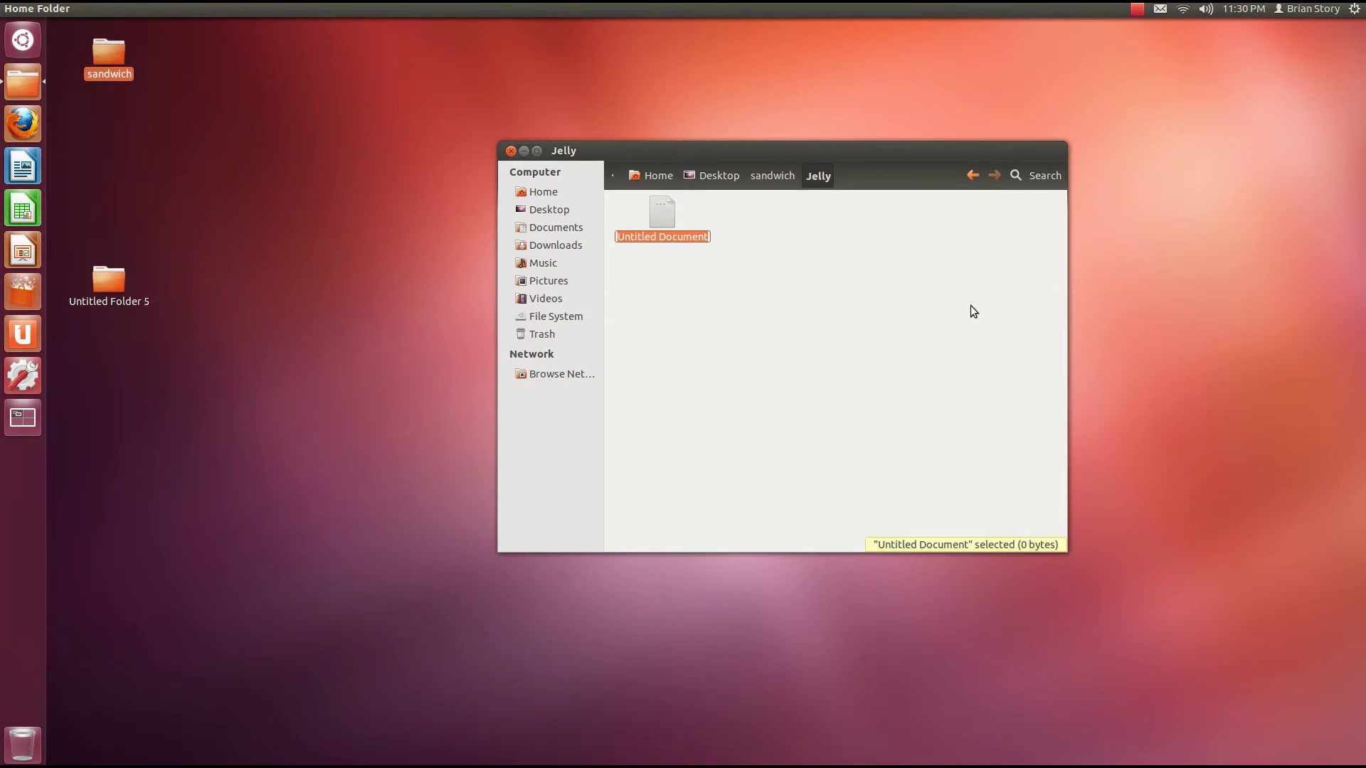
type("stuff")
key("Return")
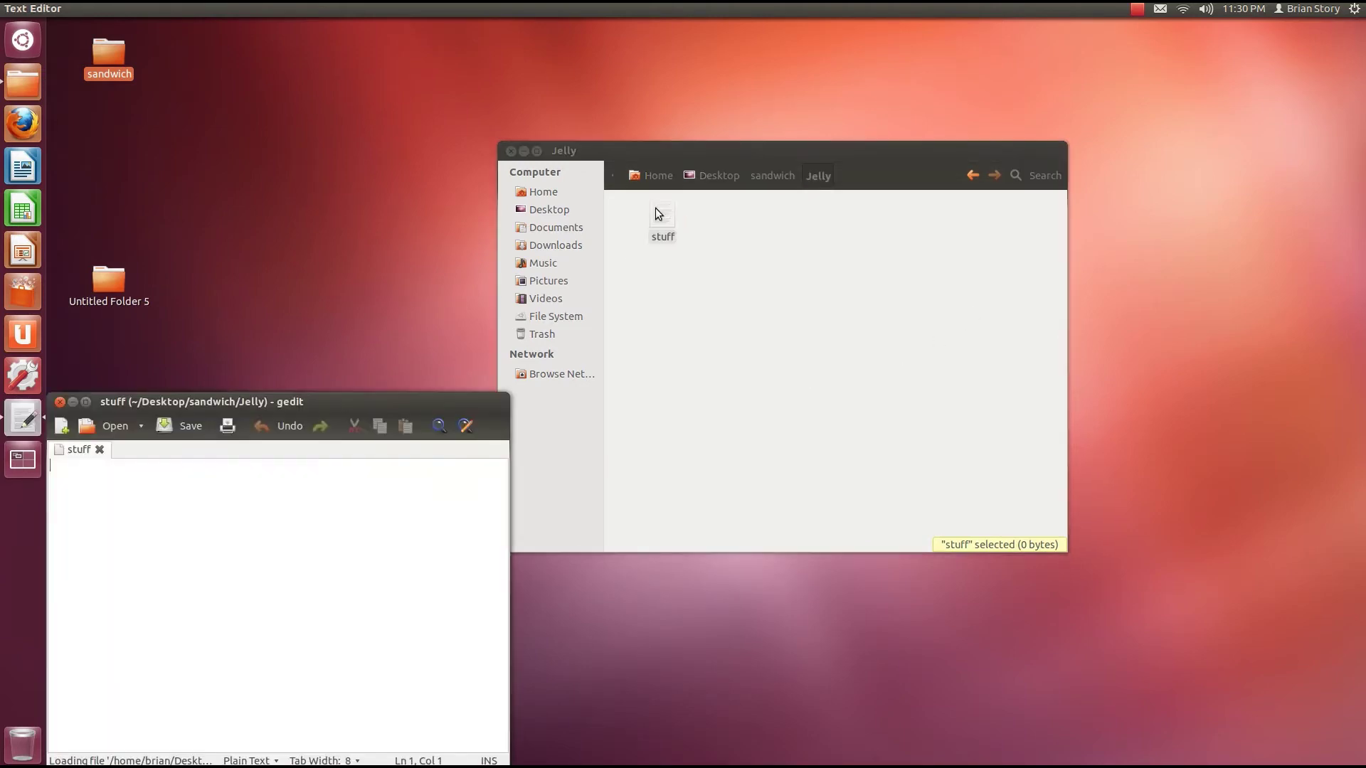
- Write 'Its jelly time' into stuff in gedit, save it, and close gedit
left_click_drag(296, 414, 815, 182)
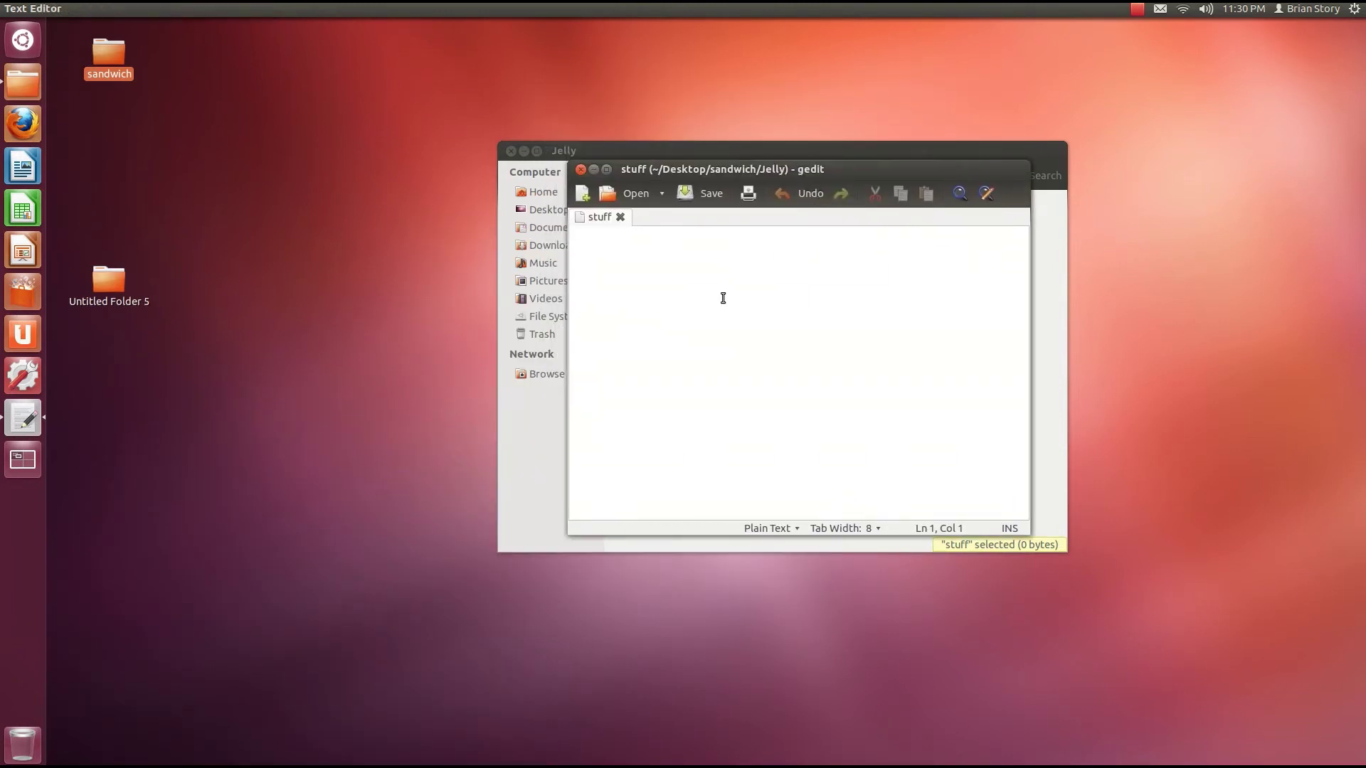
type("Its jelly time")
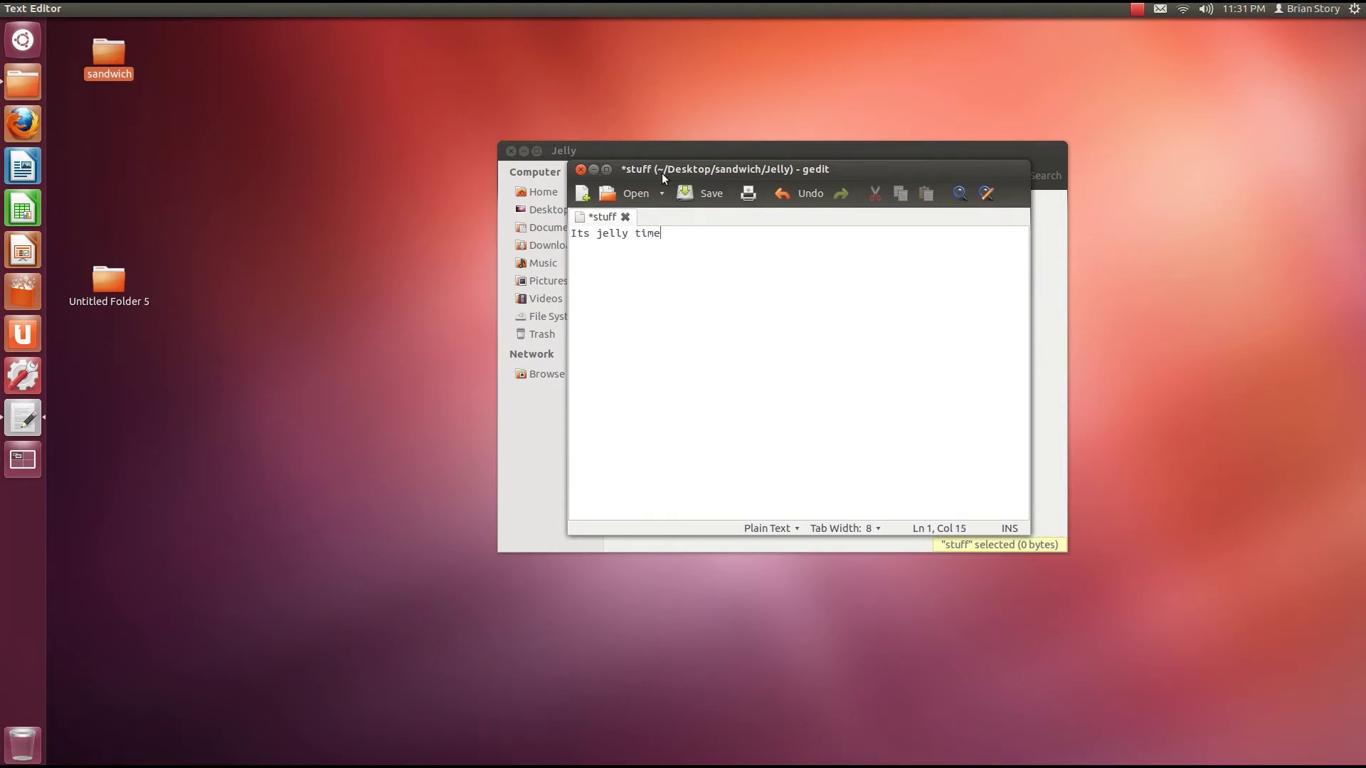
left_click(698, 192)
left_click(579, 170)
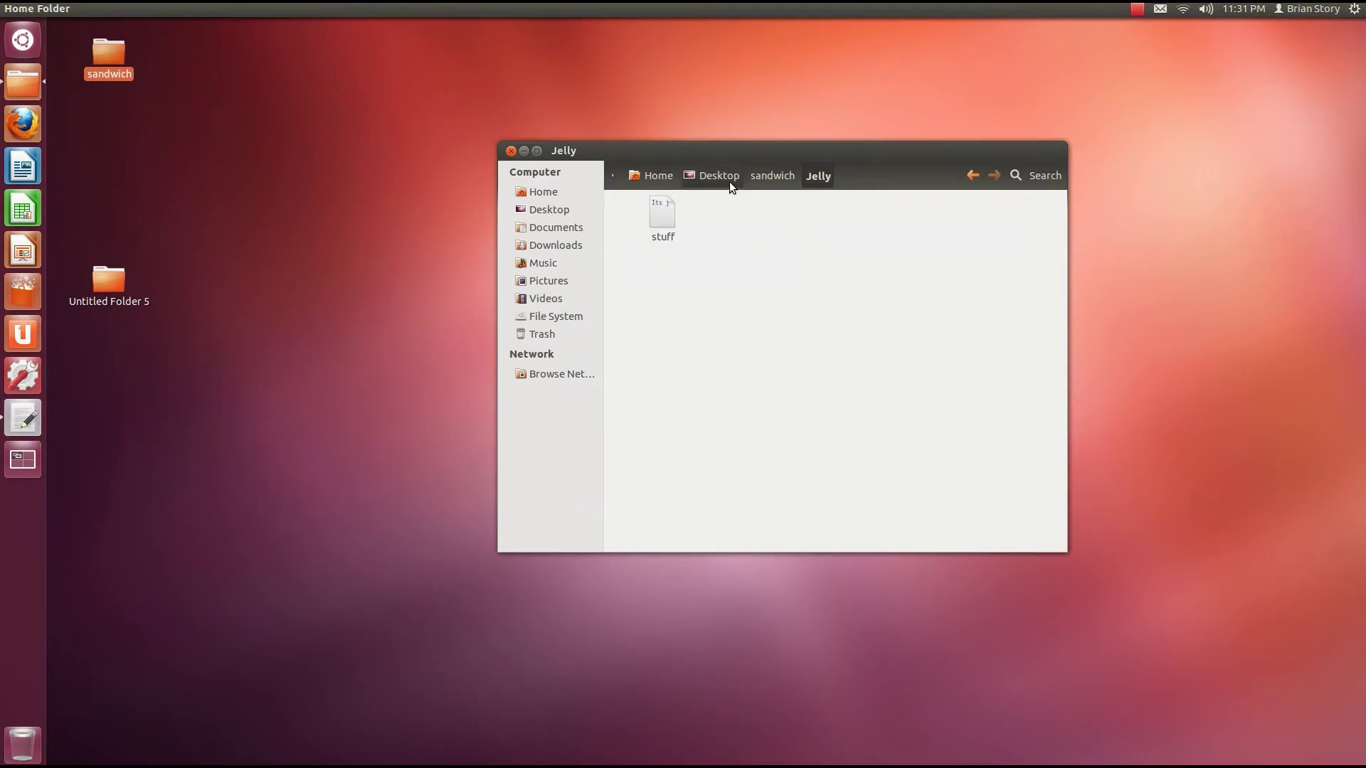
- Browse the sandwich, Desktop and Jelly breadcrumbs, check Peanut Butter is empty, return to sandwich
left_click(761, 178)
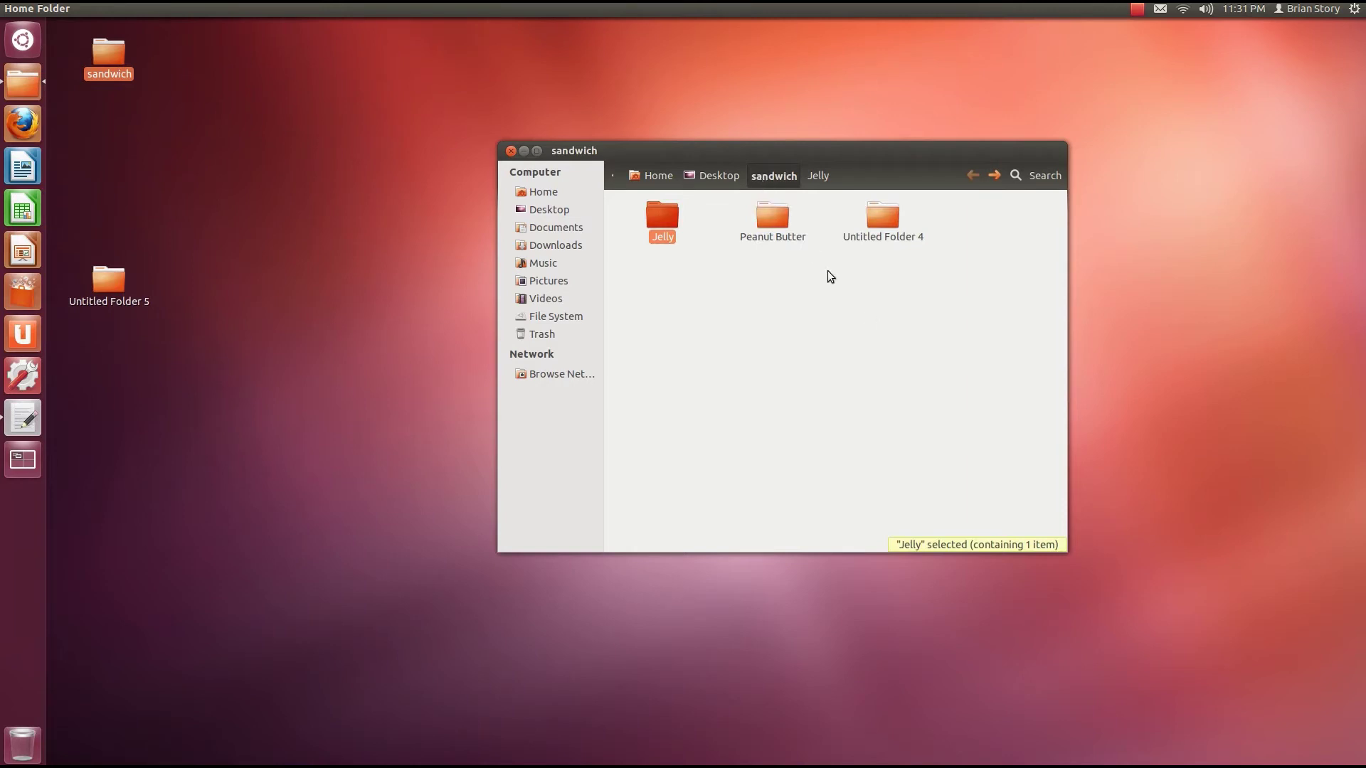
left_click(698, 176)
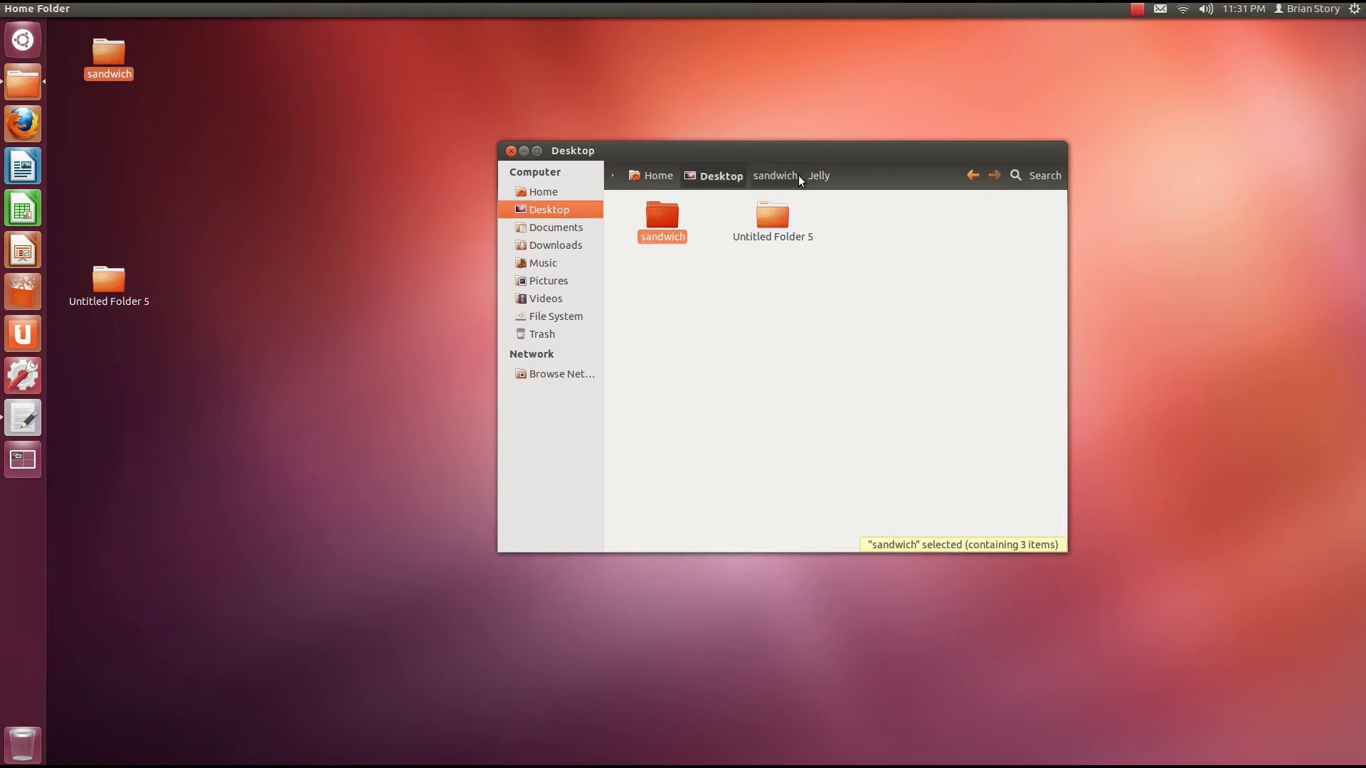
left_click(816, 177)
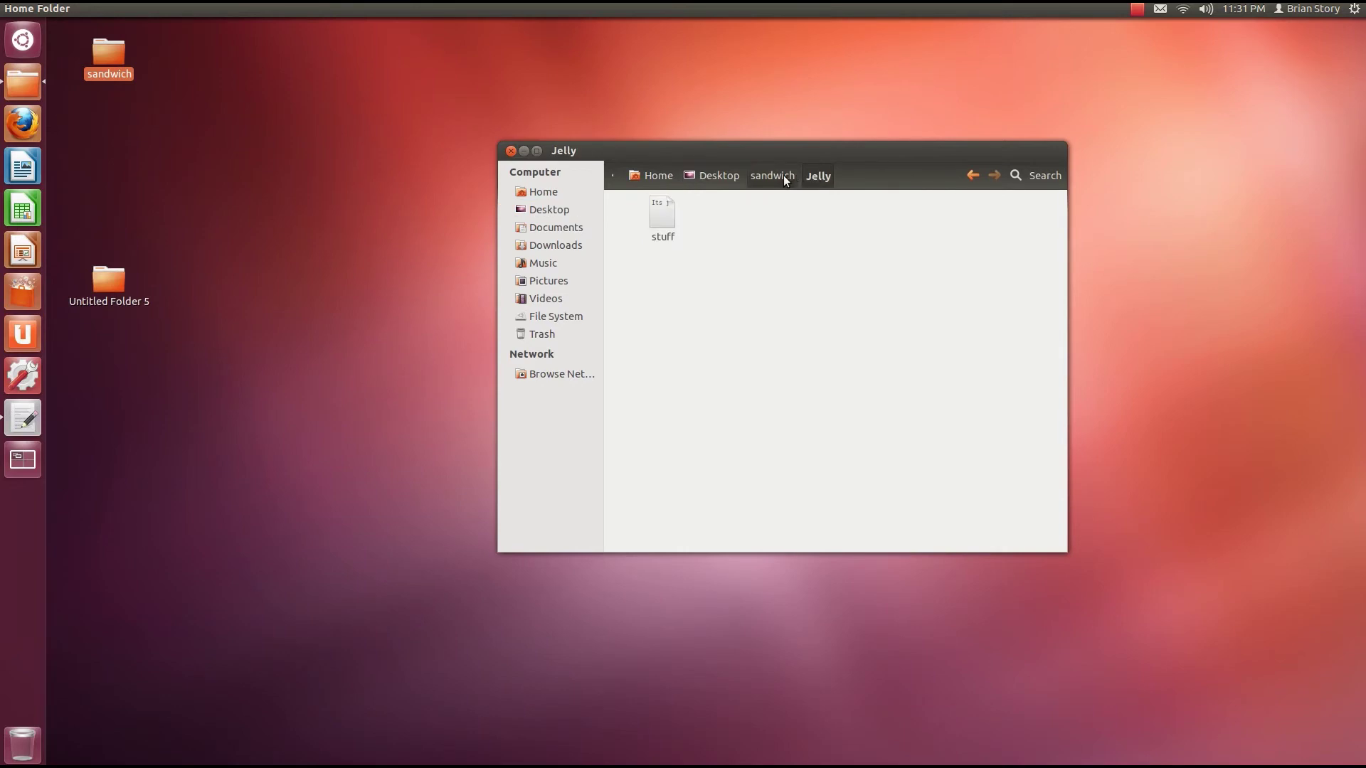
left_click(783, 175)
double_click(775, 215)
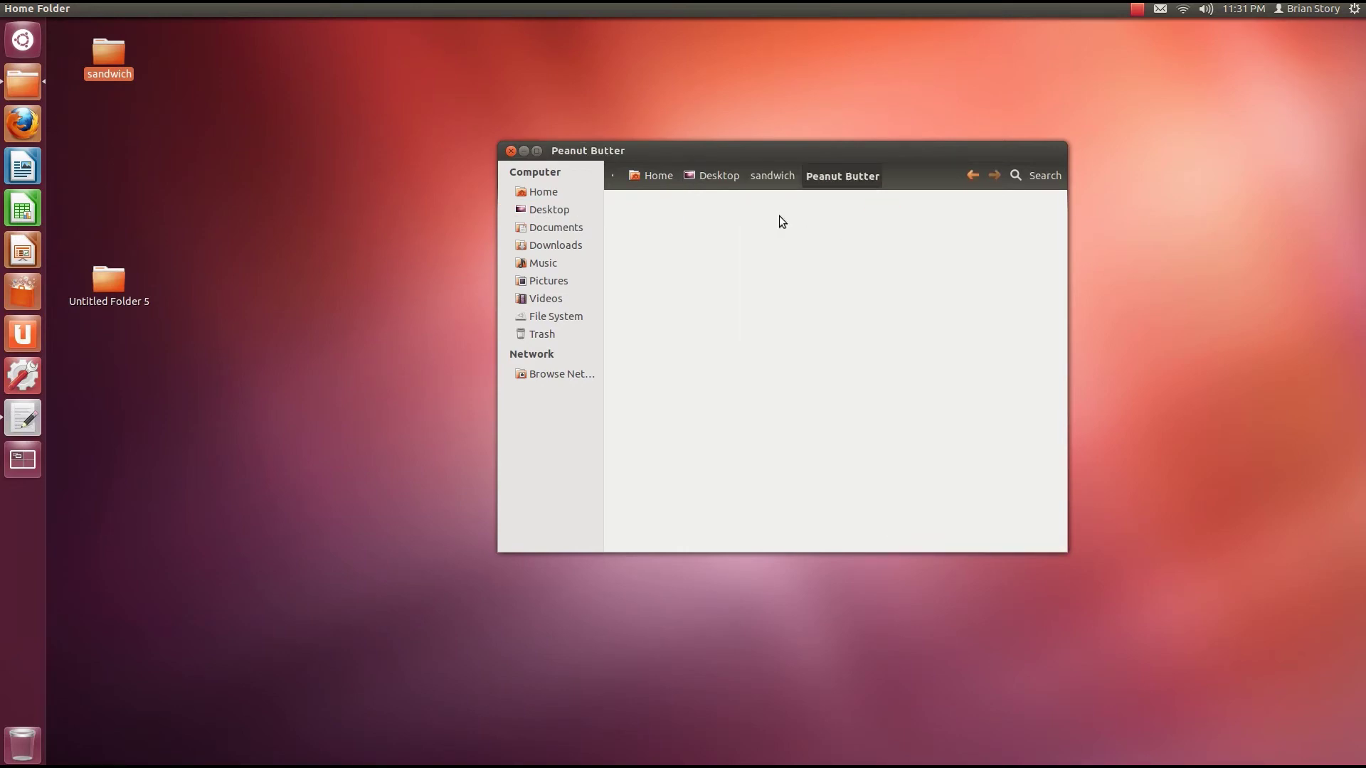
left_click(771, 176)
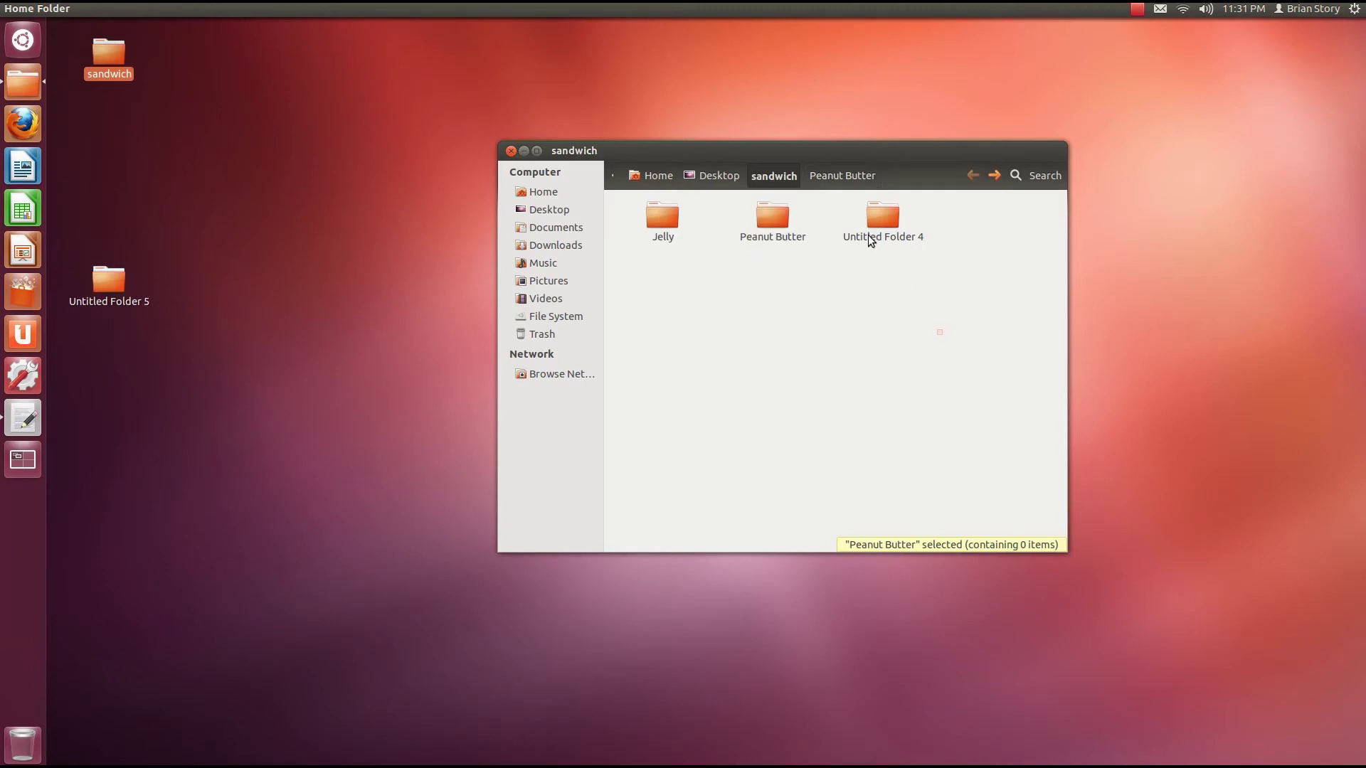
- Permanently delete Untitled Folder 4 from the sandwich folder with Shift+Delete
left_click(881, 216)
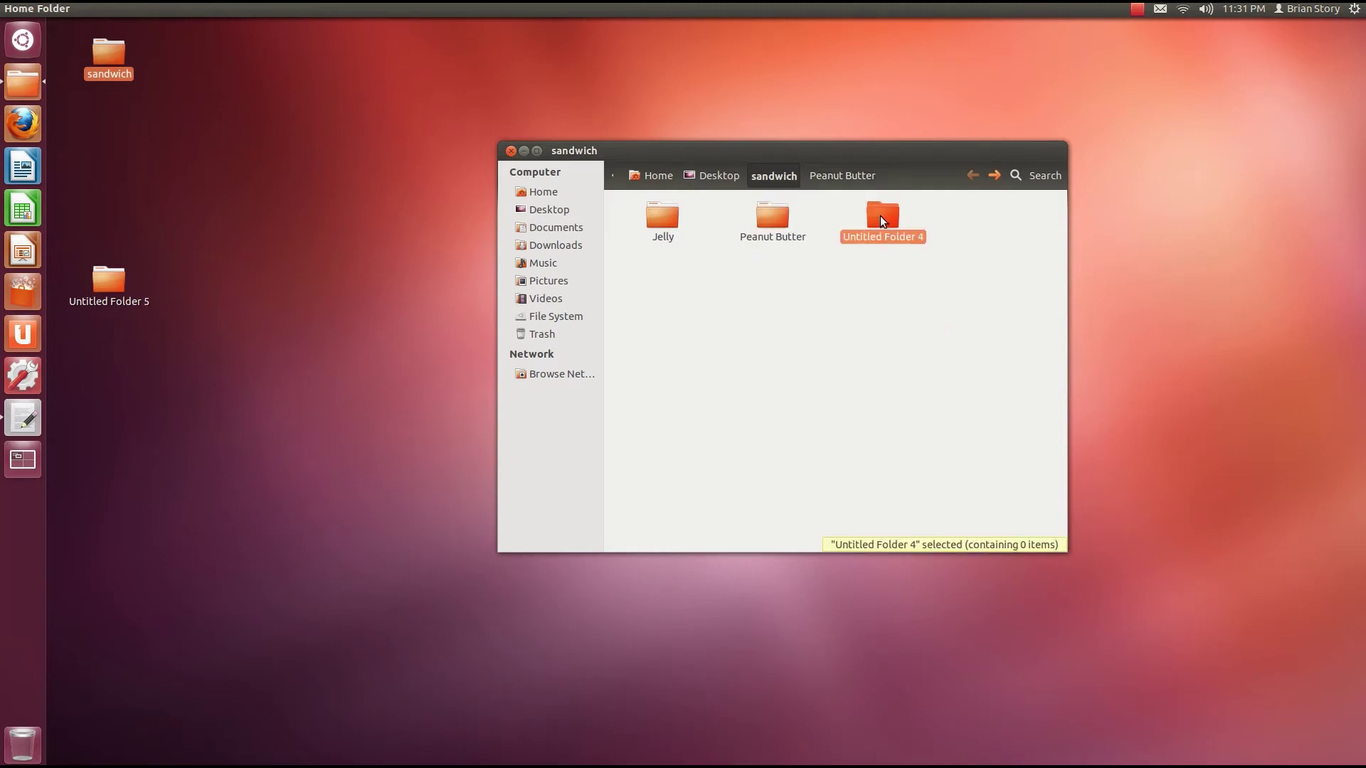
right_click(881, 221)
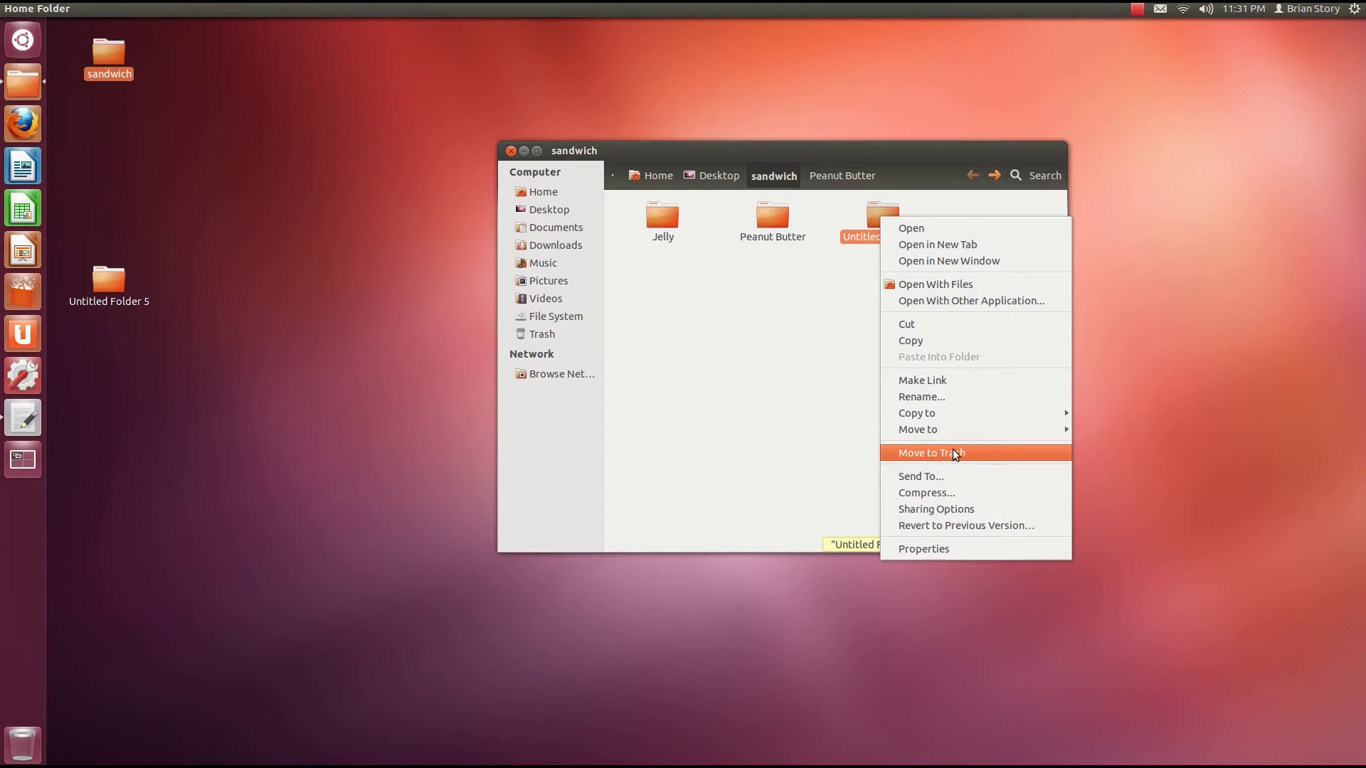
left_click(852, 263)
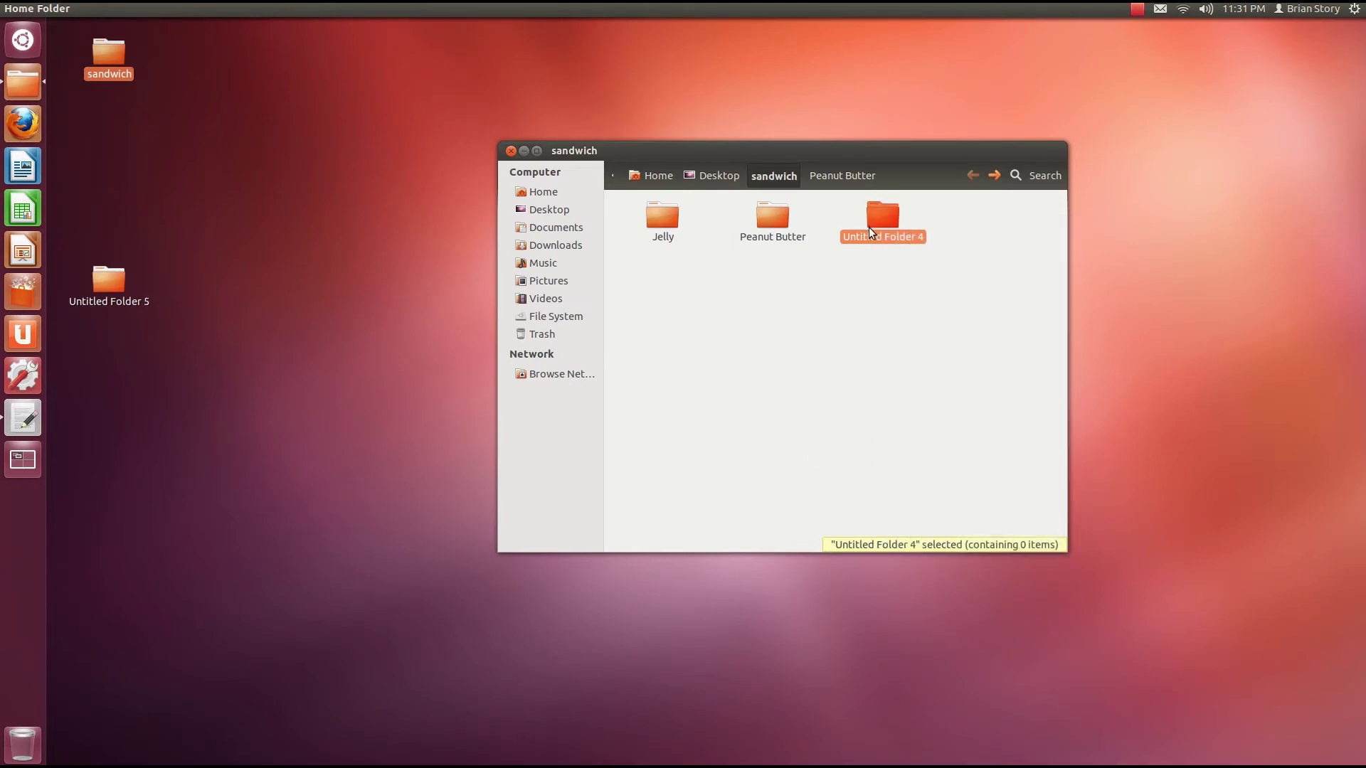
key("shift+Delete")
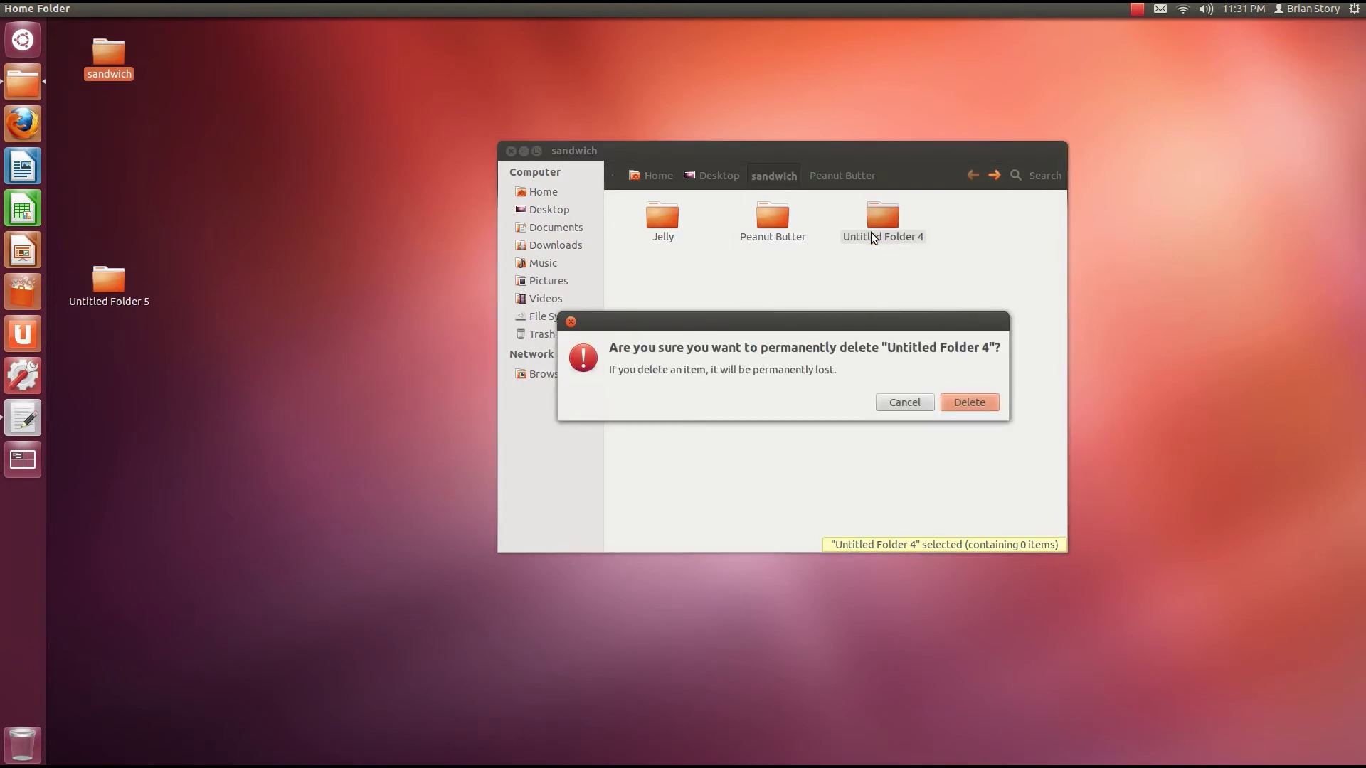
key("Return")
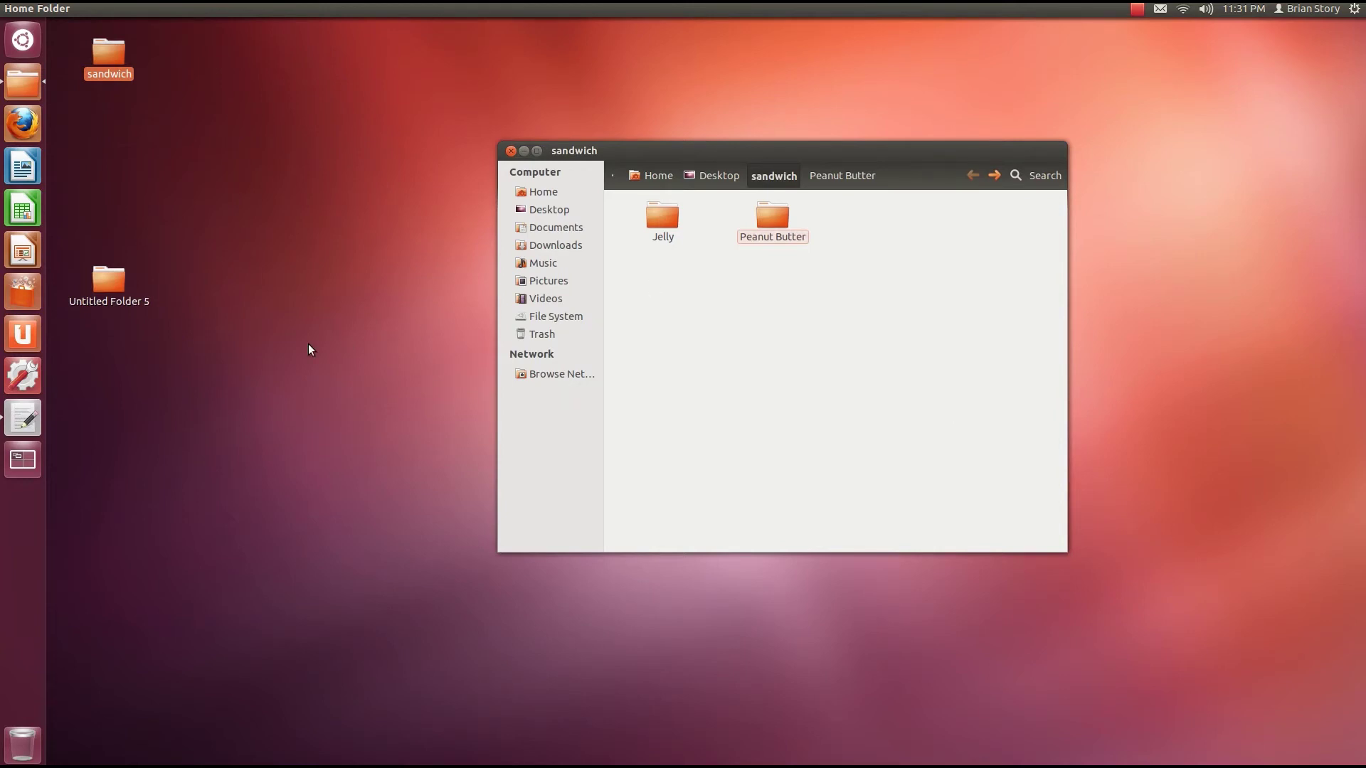
- Move Untitled Folder 5 to the Trash, then restore it to the desktop
left_click(86, 300)
right_click(97, 283)
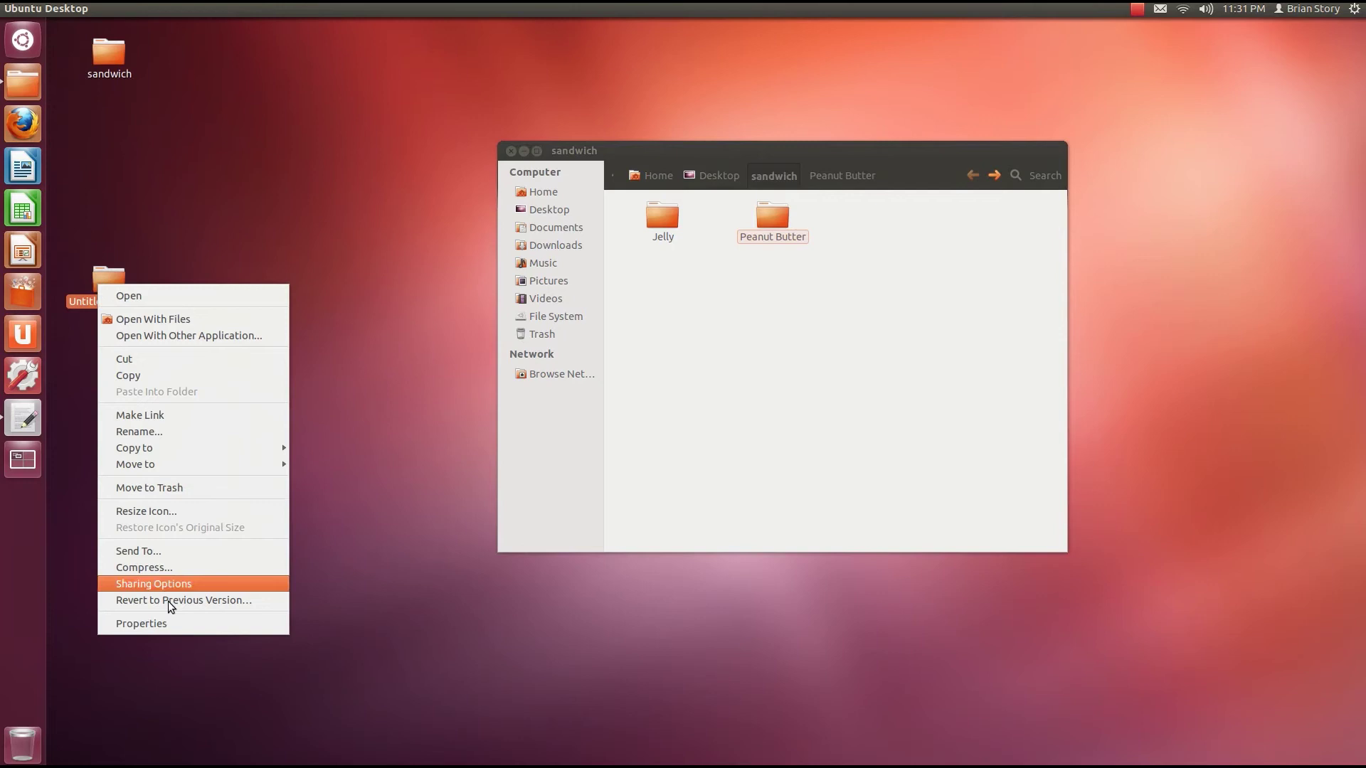
left_click(157, 488)
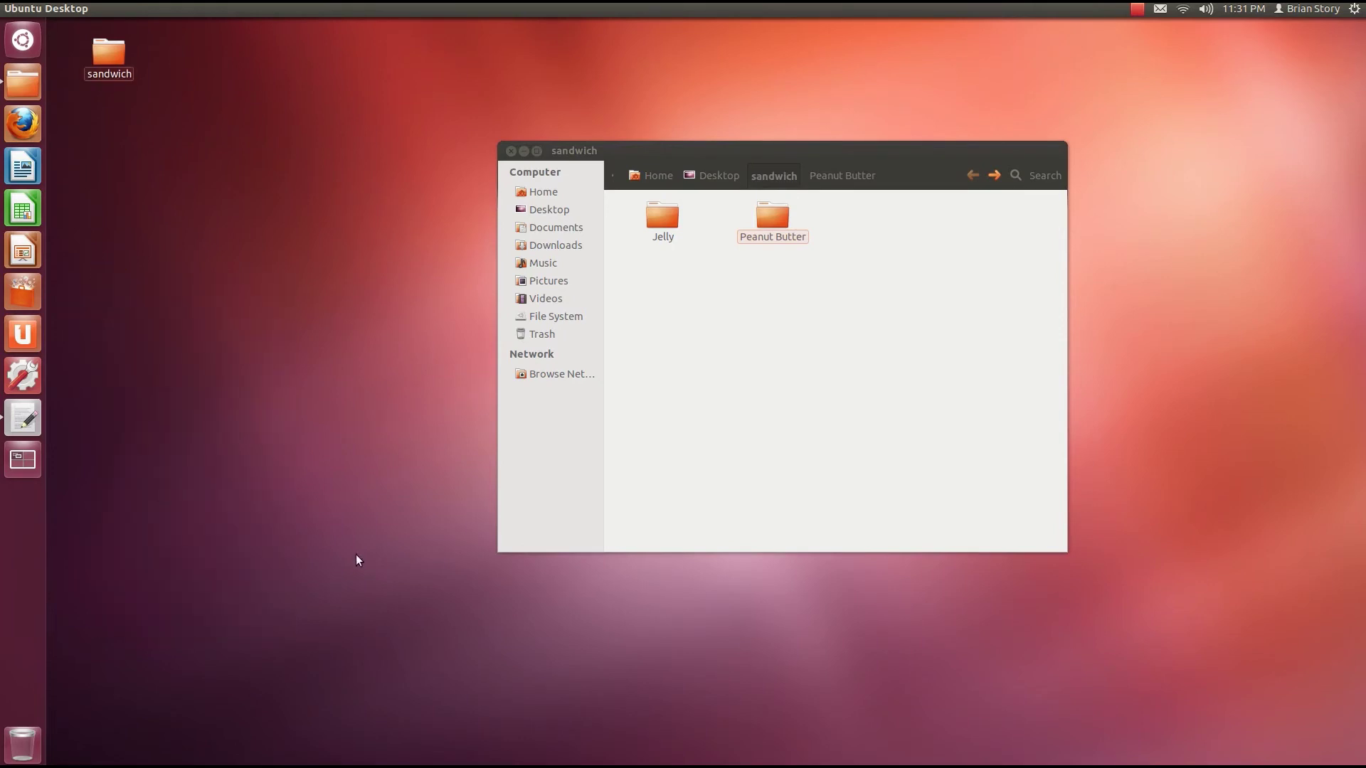
left_click(22, 744)
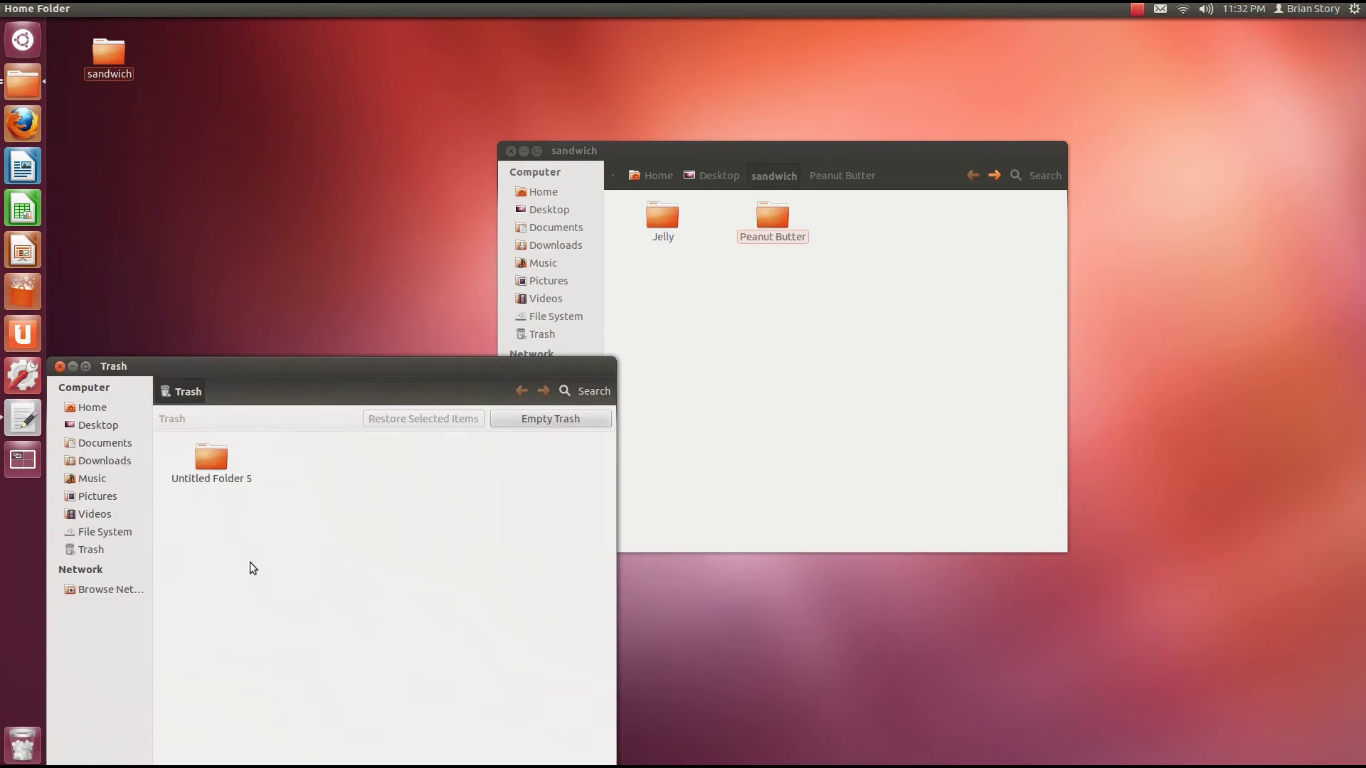
right_click(218, 473)
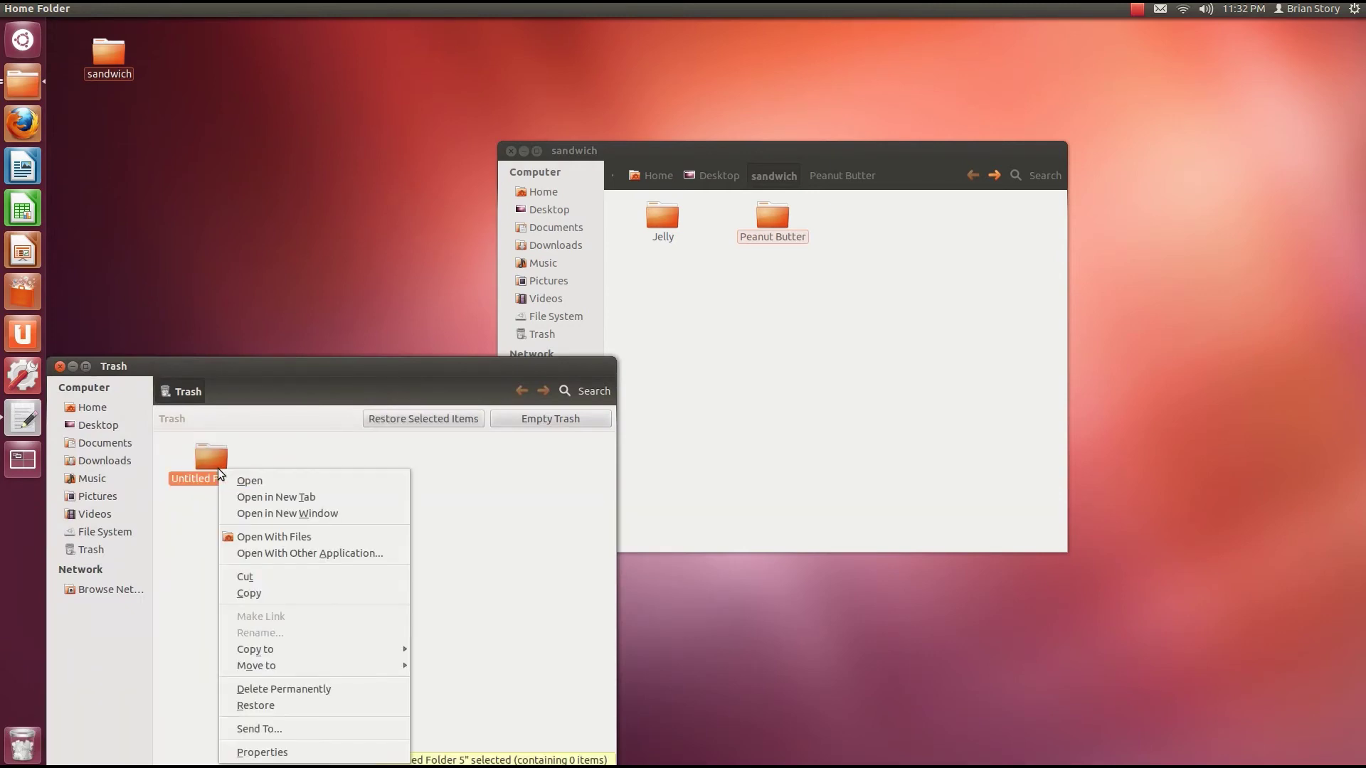
left_click(545, 497)
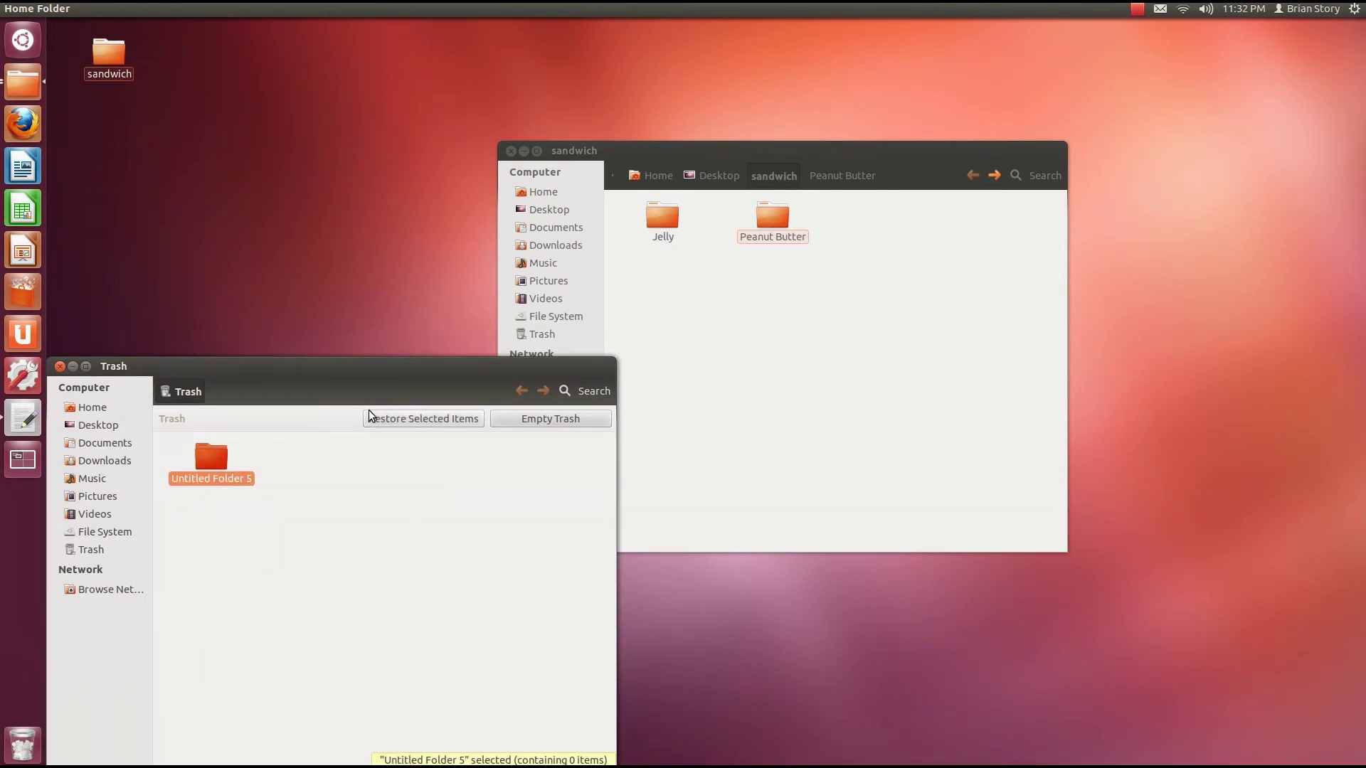
left_click(438, 421)
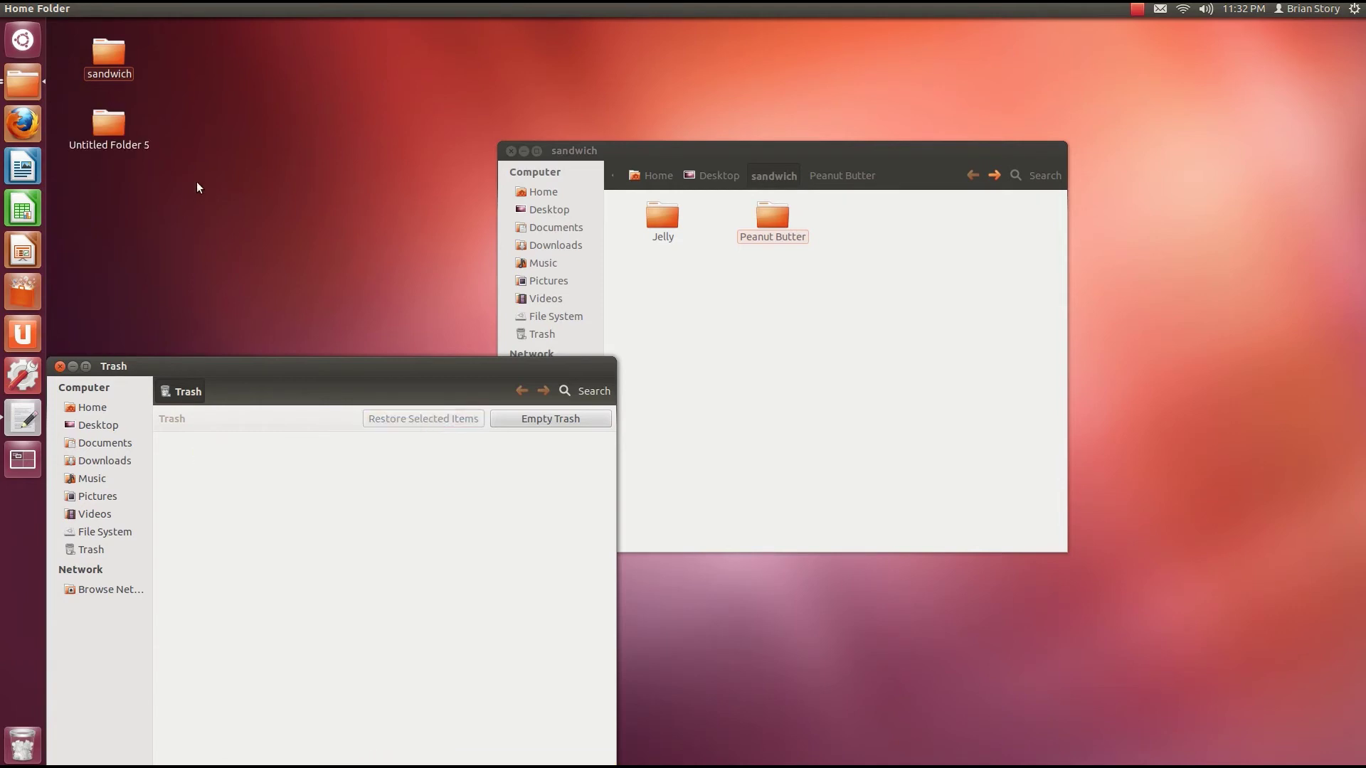
left_click(60, 366)
- Permanently delete Untitled Folder 5 from the desktop with Shift+Delete
left_click_drag(150, 305, 98, 135)
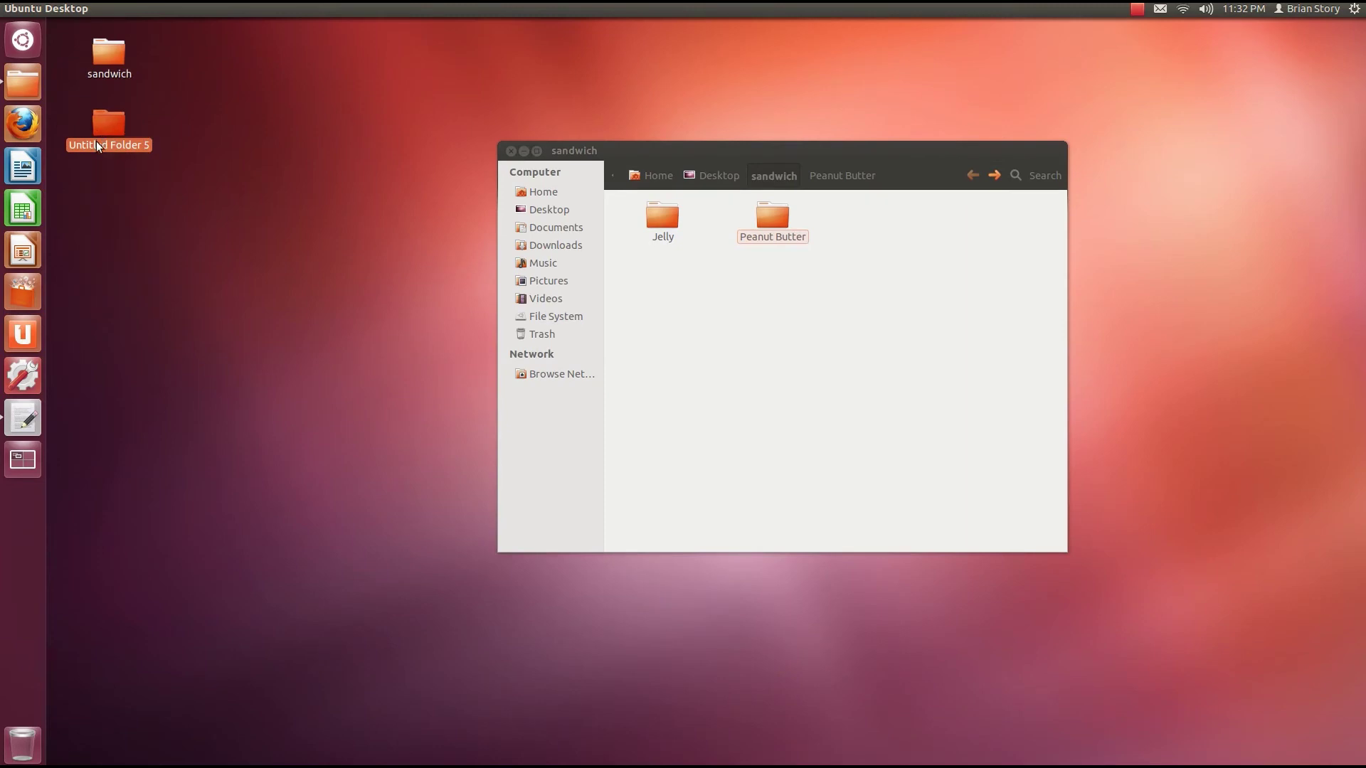
key("shift+Delete")
key("Return")
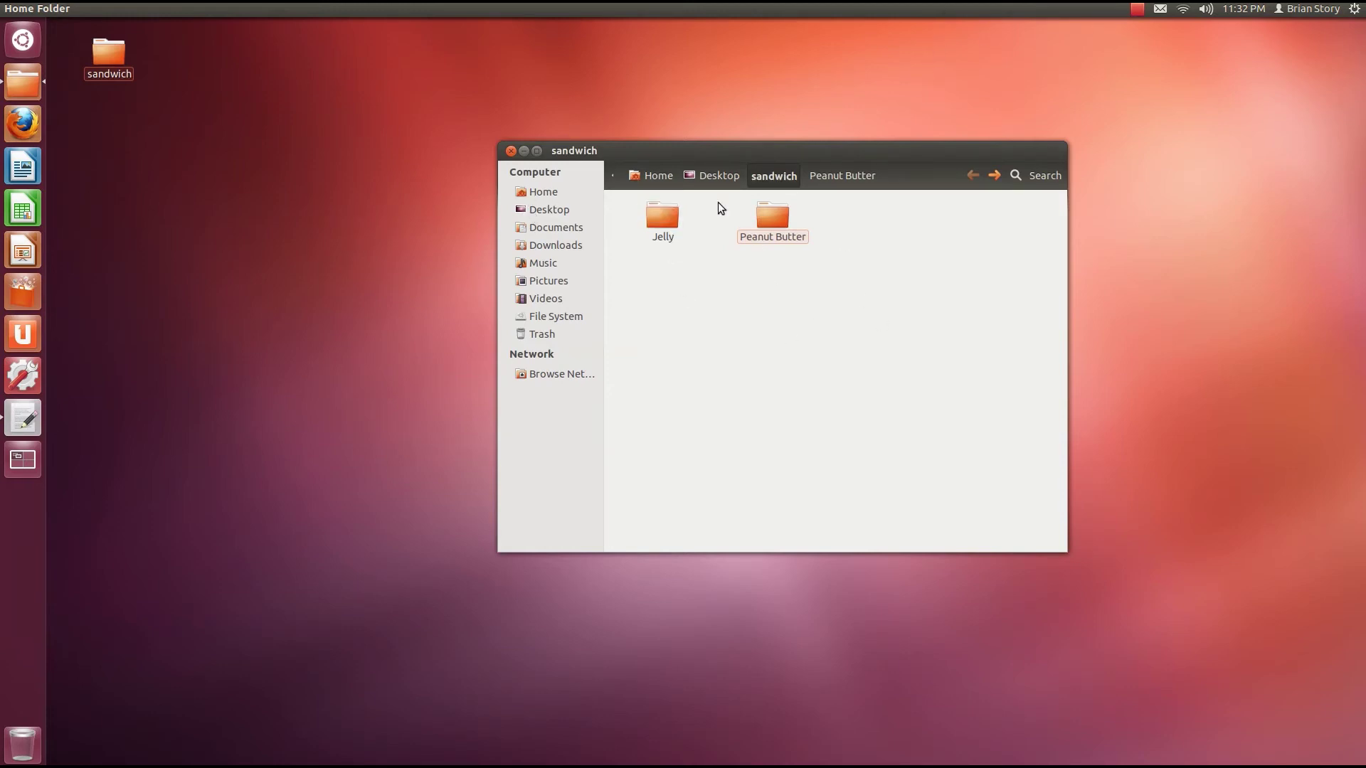
- Create an empty document named planters in Peanut Butter and open it in gedit
double_click(771, 219)
right_click(757, 247)
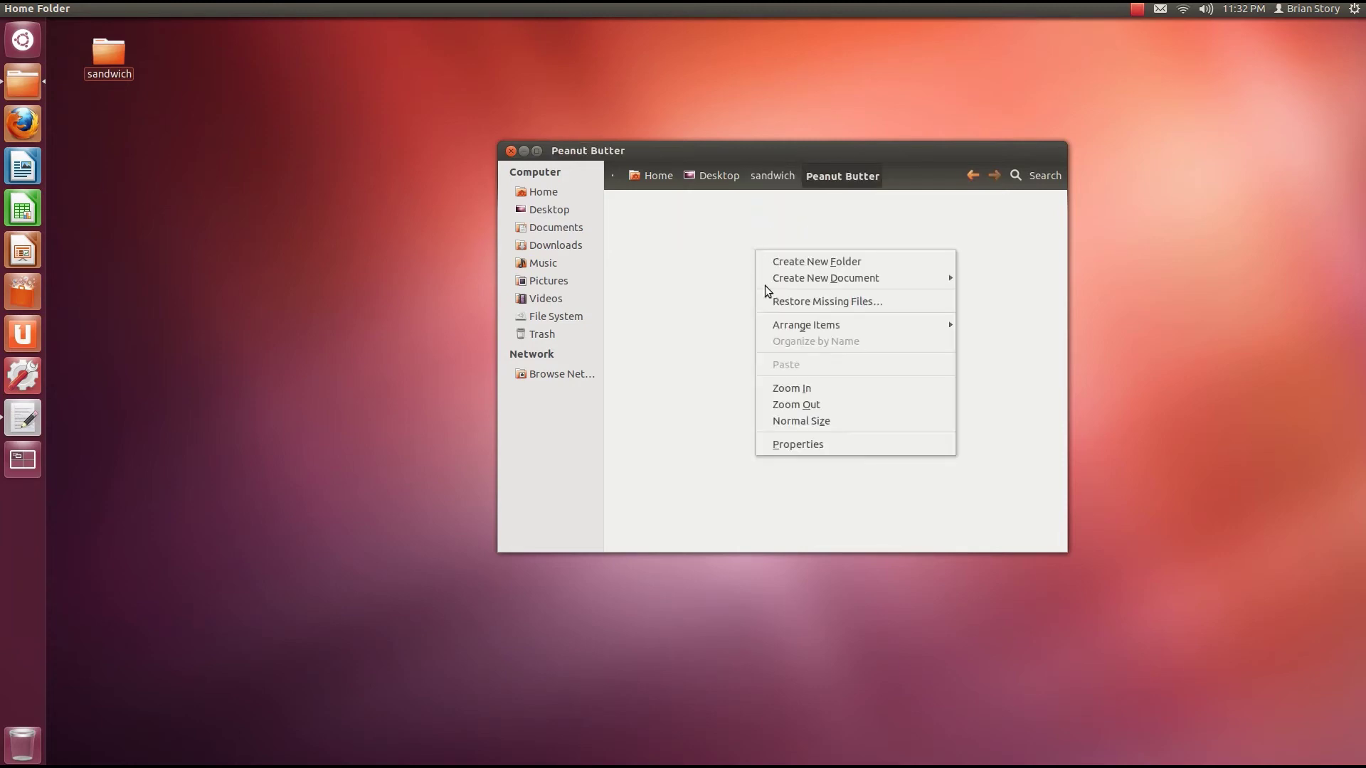
mouse_move(804, 278)
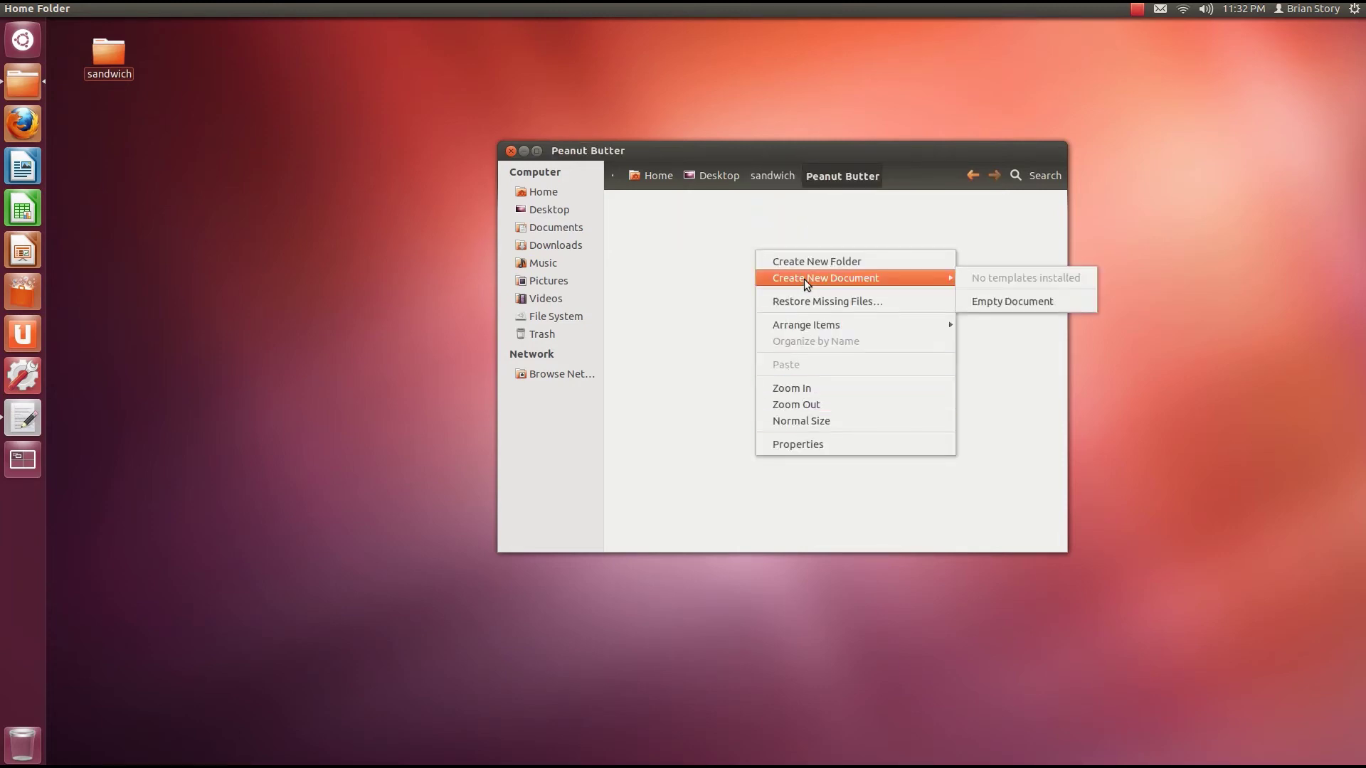
left_click(1036, 301)
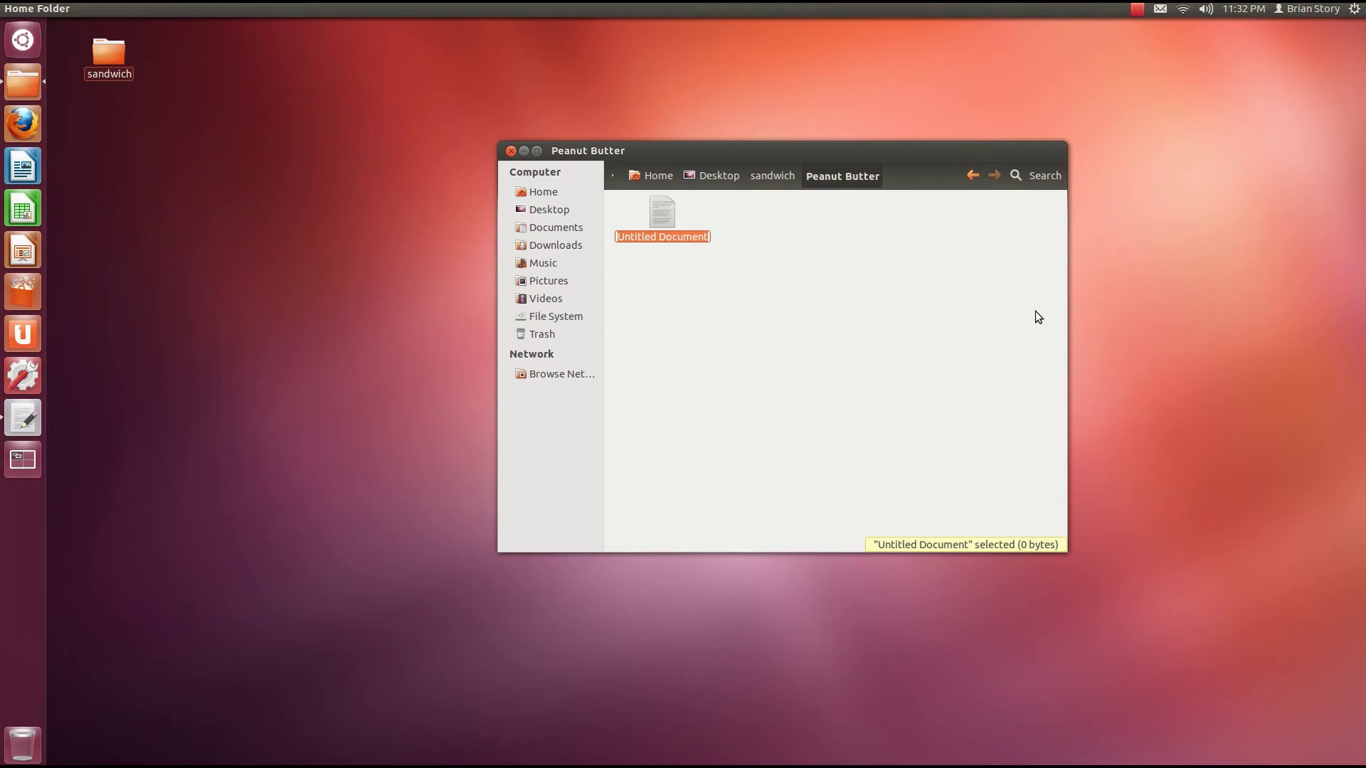
type("planters")
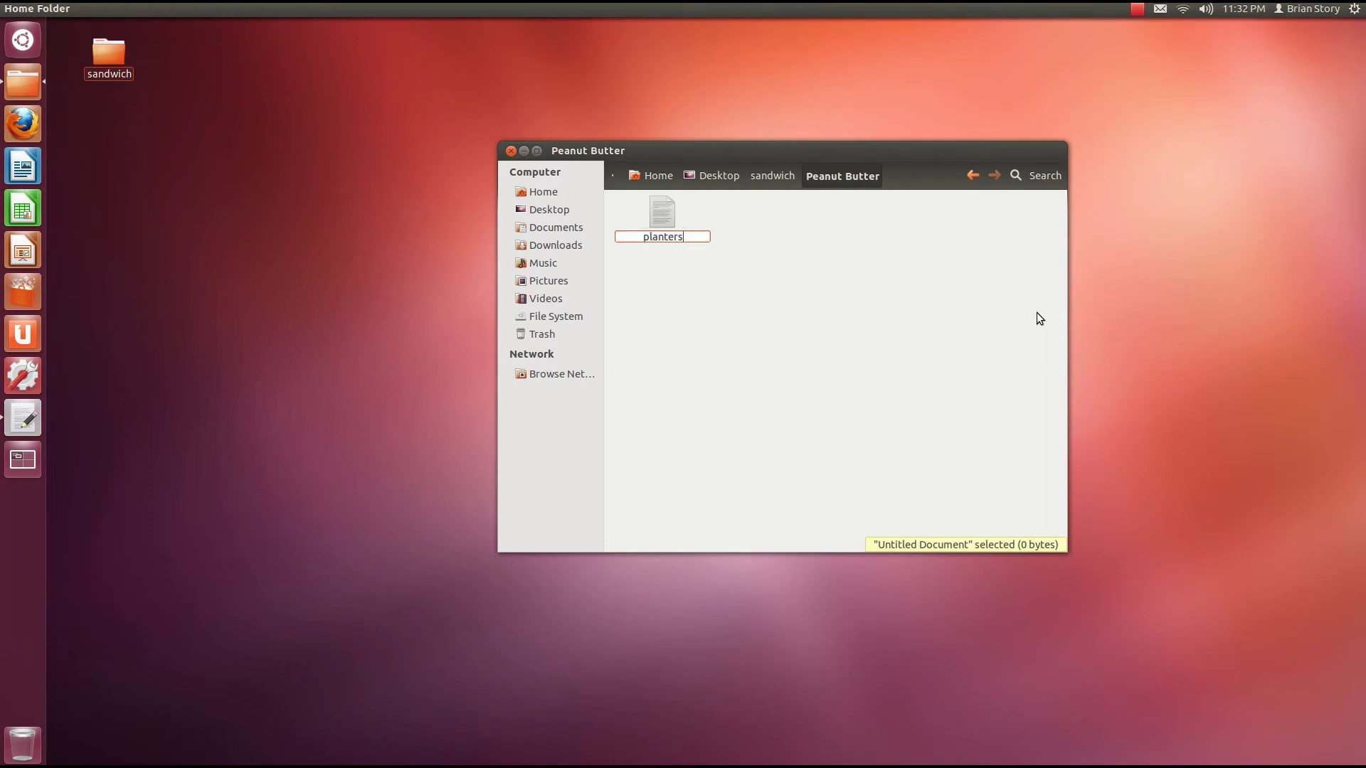
key("Return")
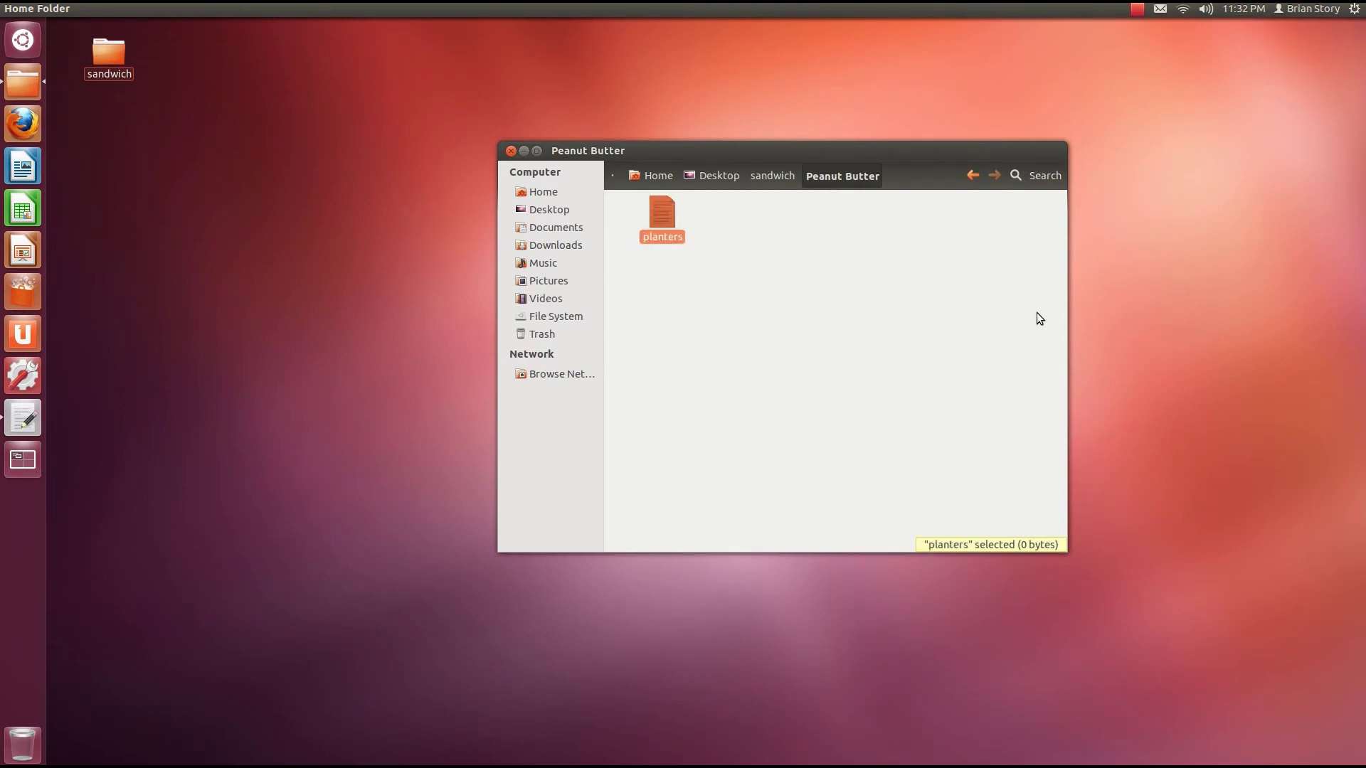
double_click(663, 221)
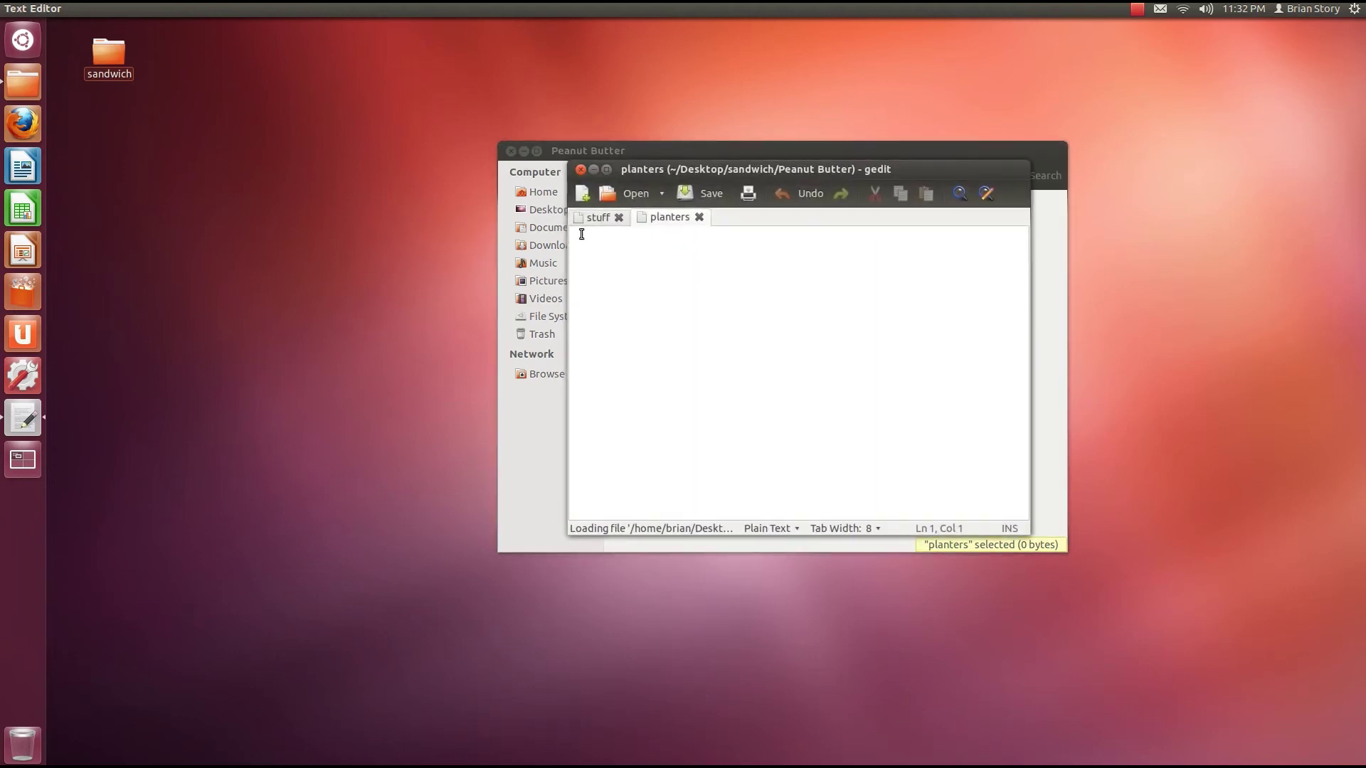
- Close the stuff tab, write 'Its Peanut time' in planters, save it and close gedit
left_click(597, 217)
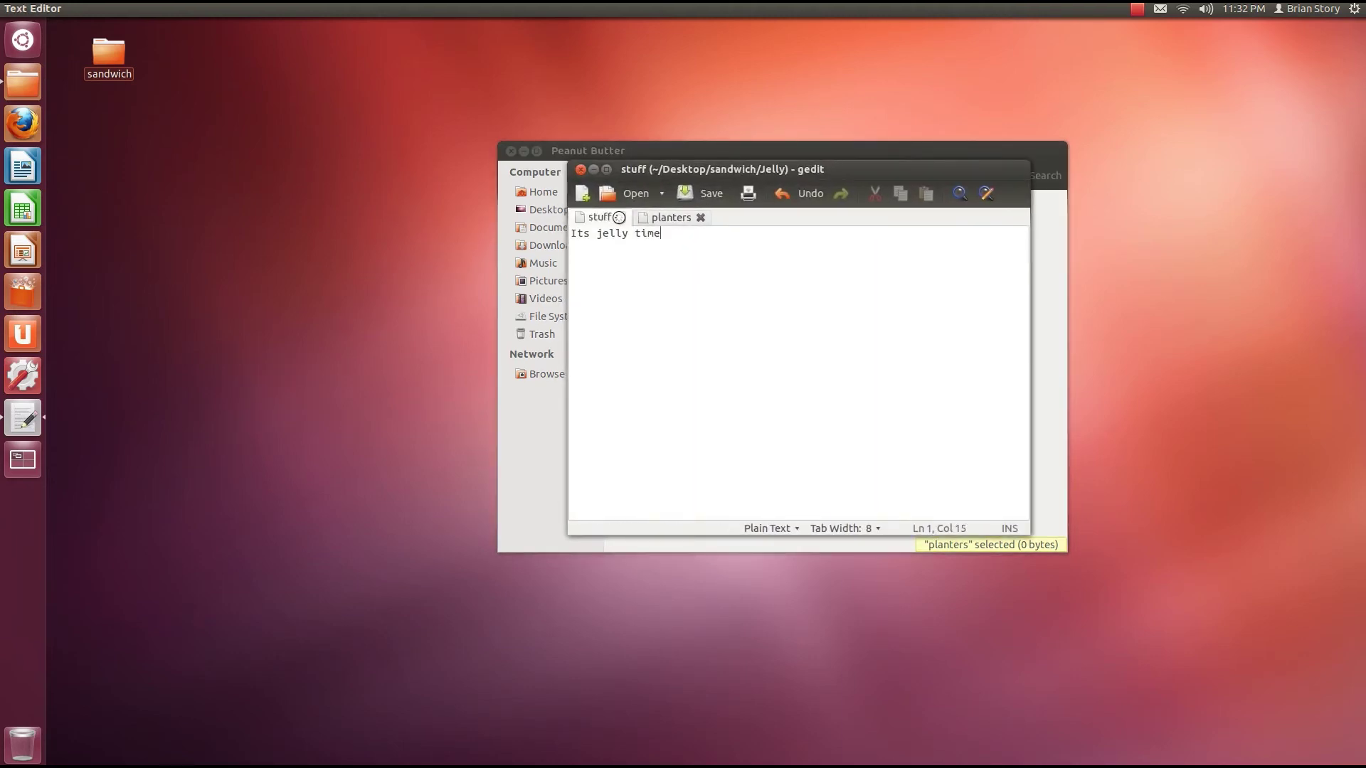
left_click(619, 217)
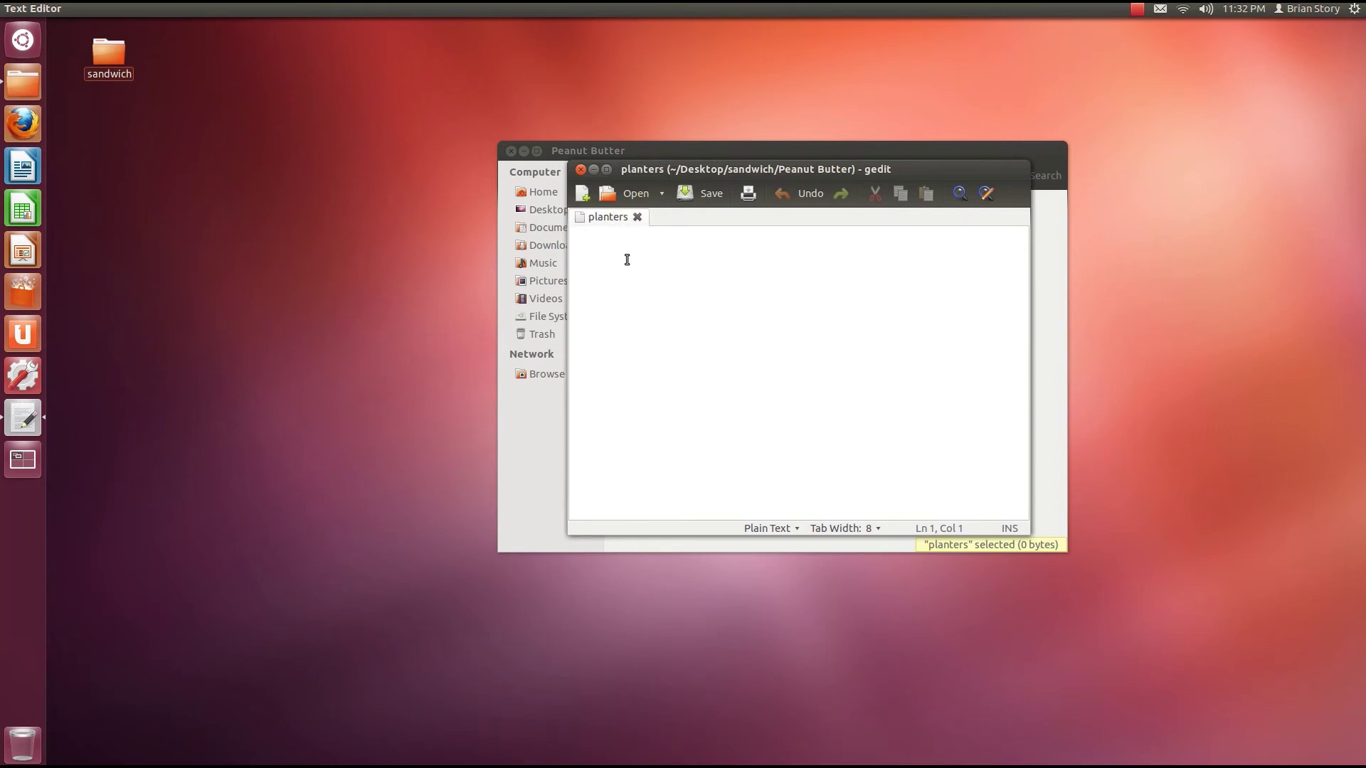
type("Its ")
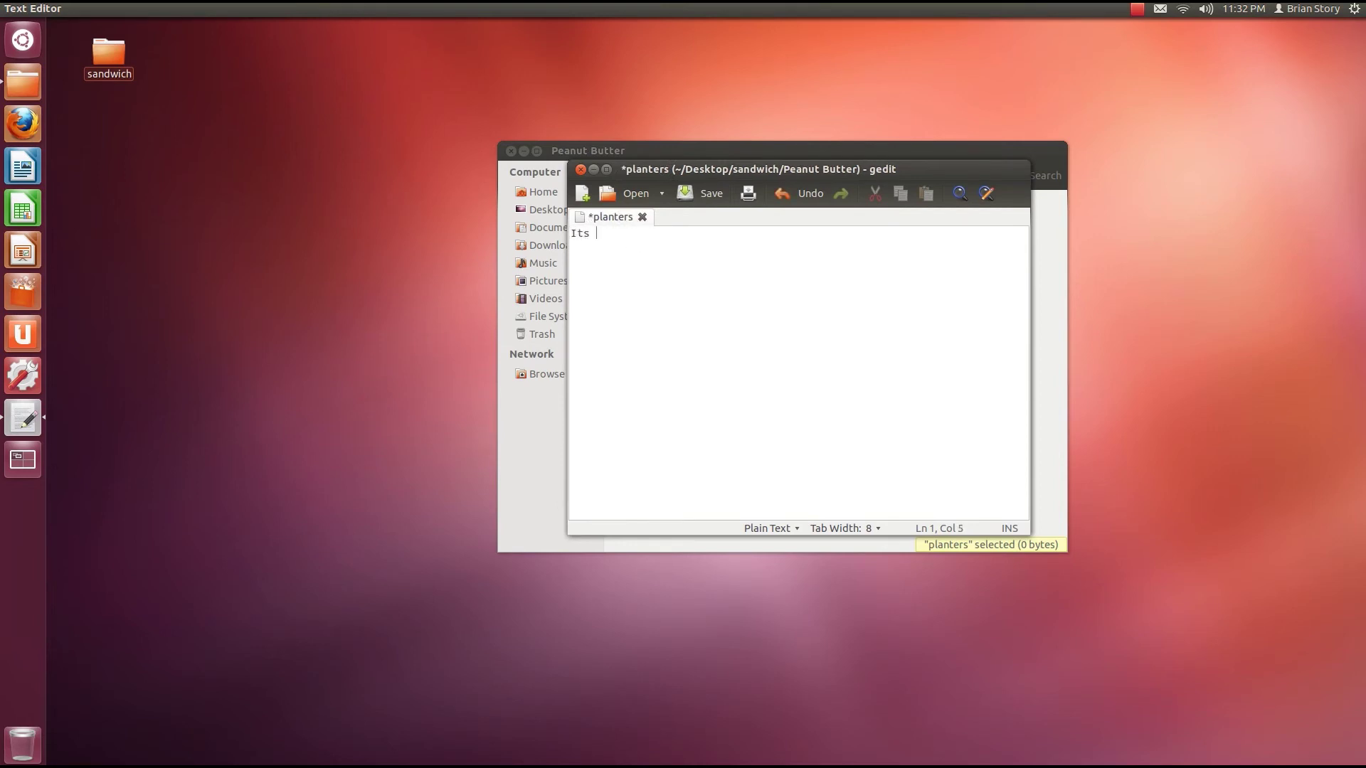
type("Peanut time")
key("ctrl+s")
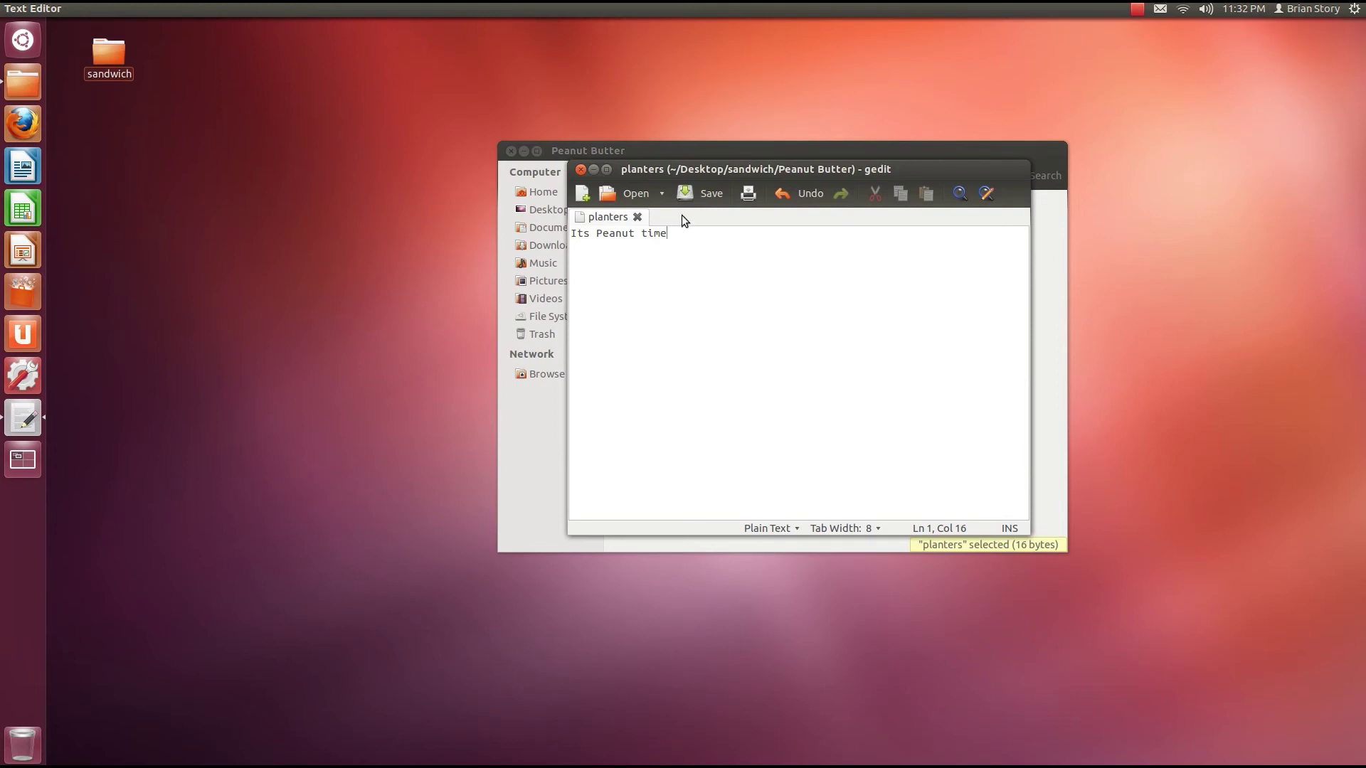
key("ctrl+s")
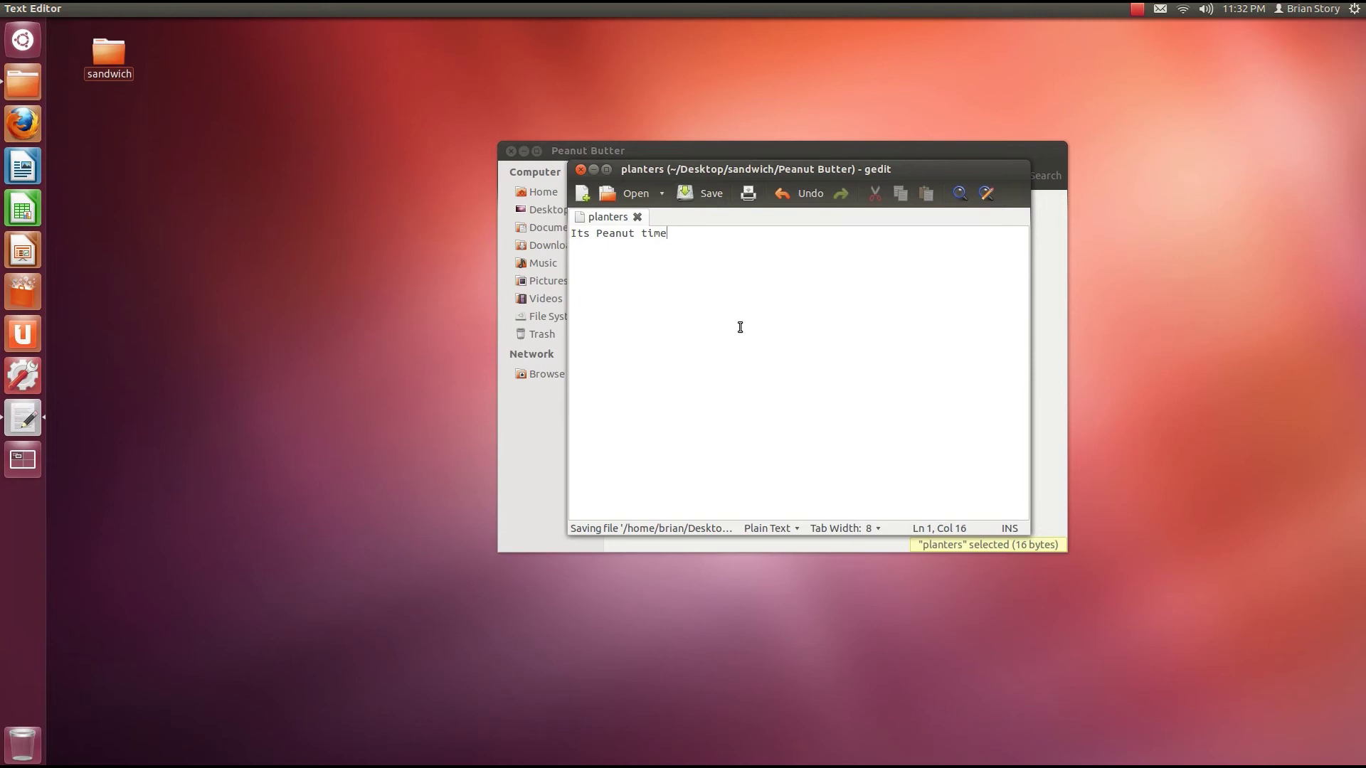
left_click(580, 169)
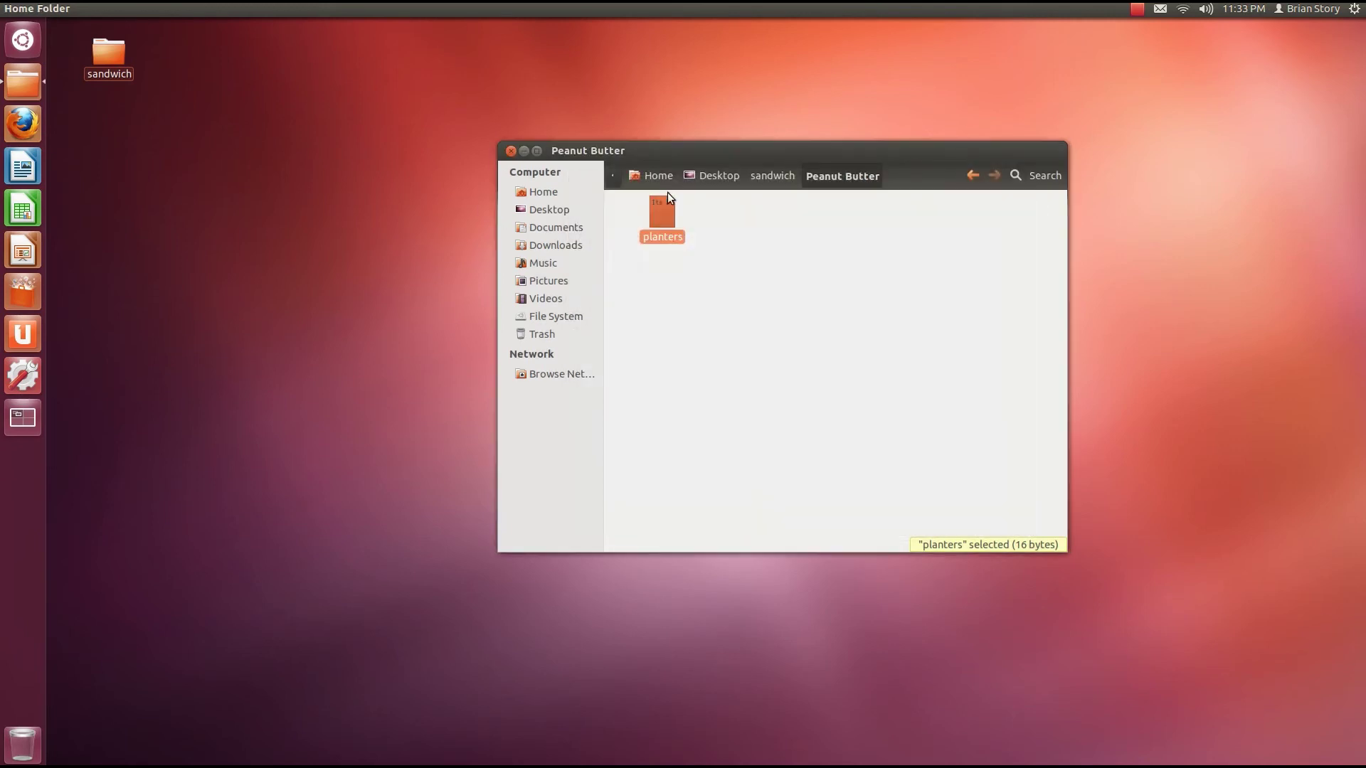
left_click(771, 270)
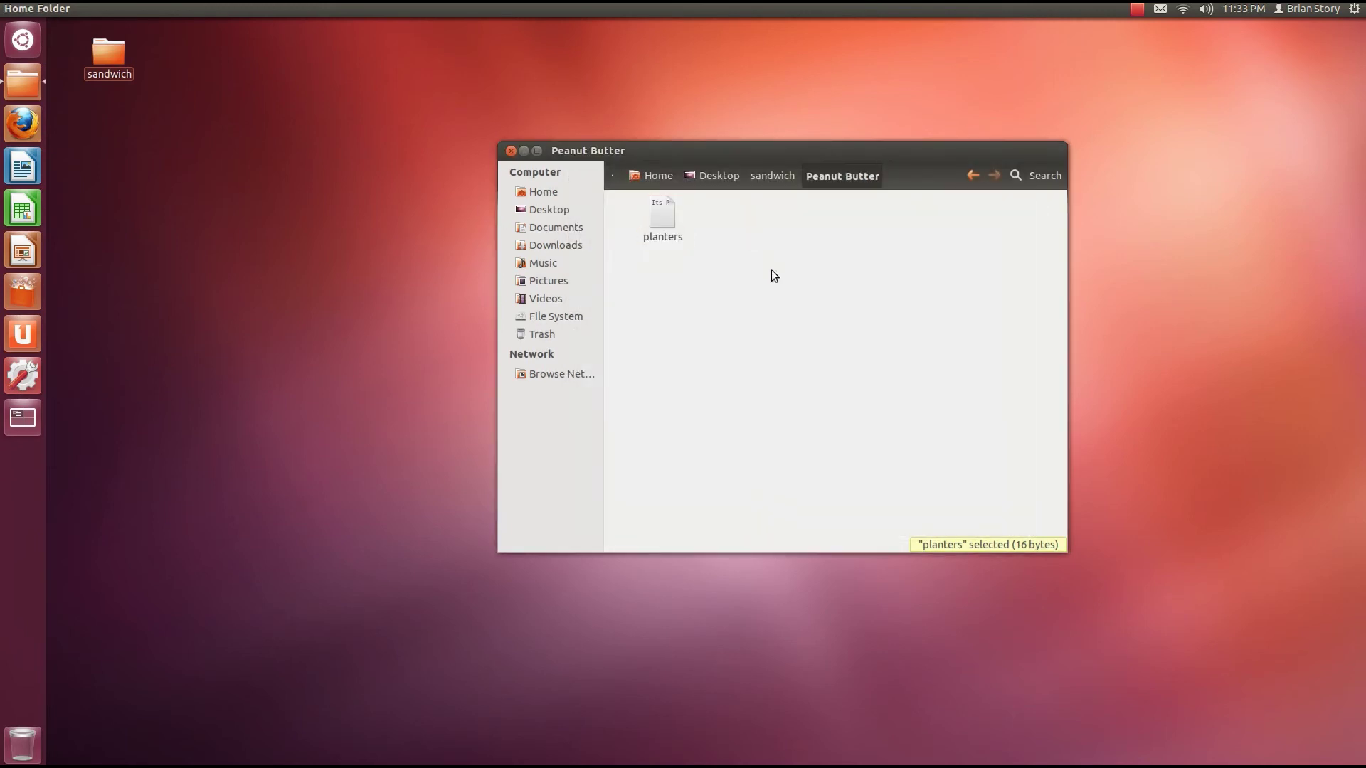
- Close the Peanut Butter window and open the sandwich folder's Properties
left_click(510, 151)
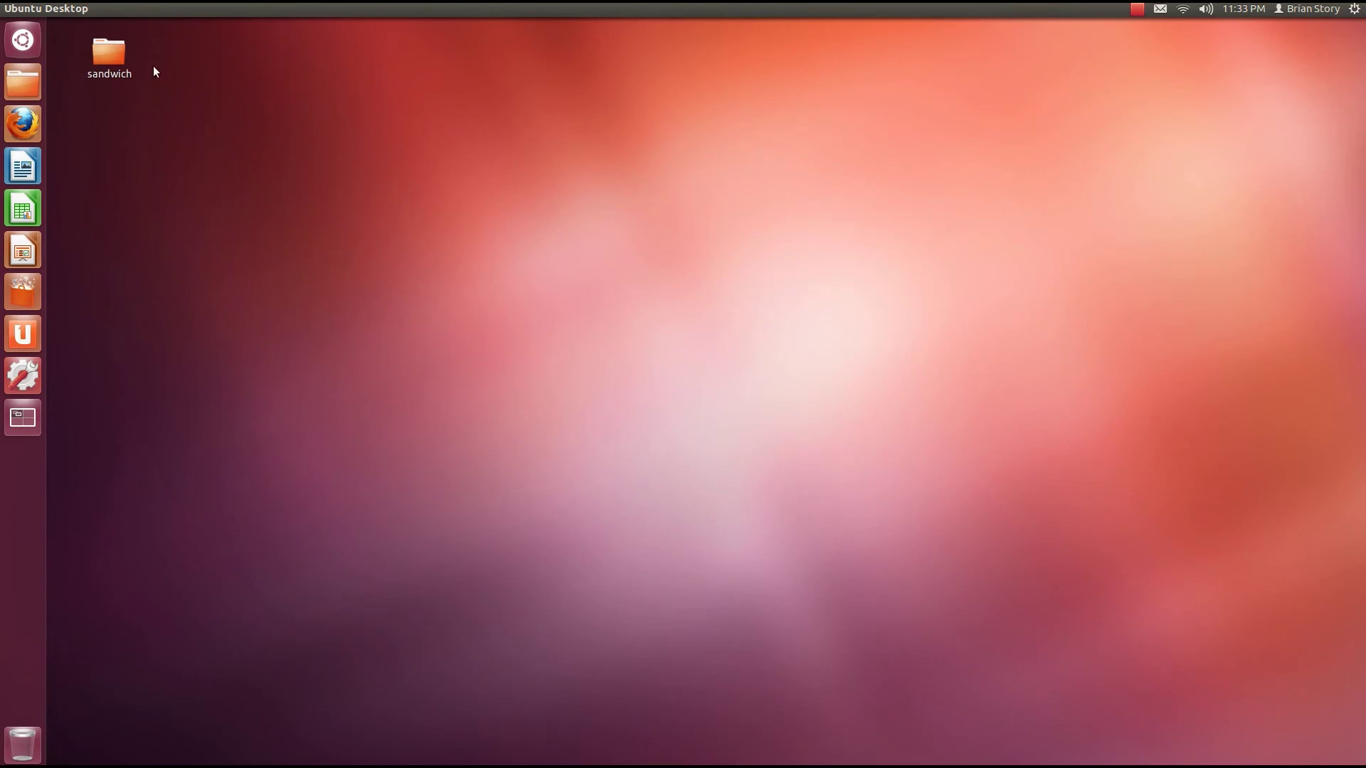
right_click(101, 68)
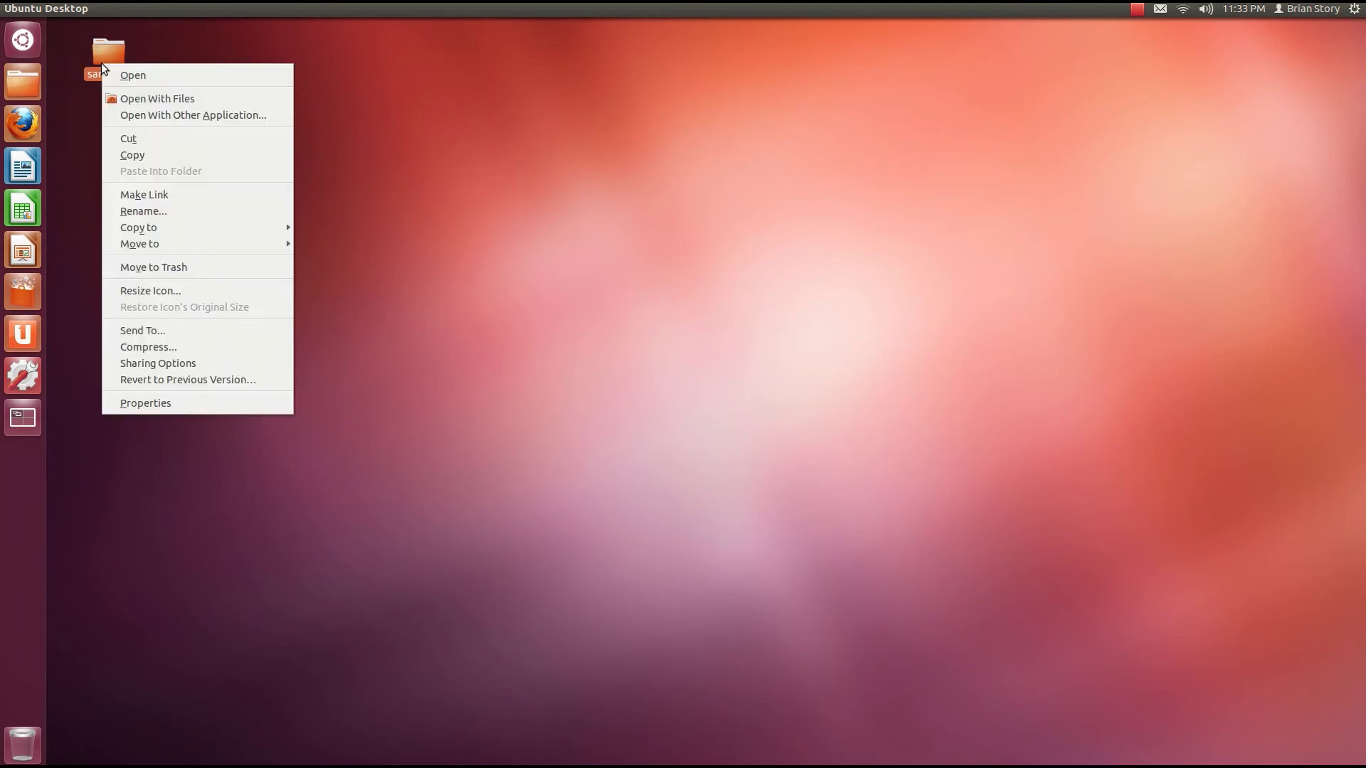
left_click(121, 407)
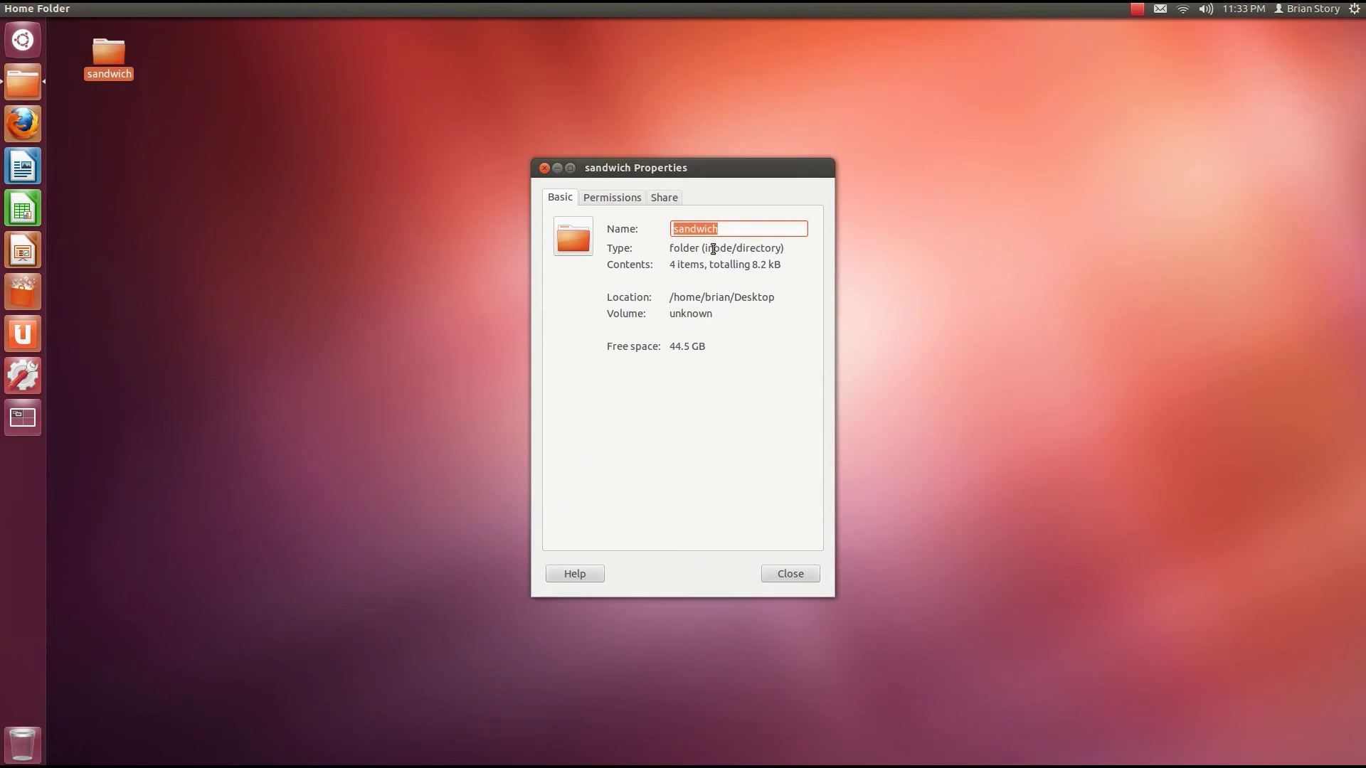
- Review the folder's location, type, volume and free space on the Basic tab
left_click_drag(673, 297, 776, 301)
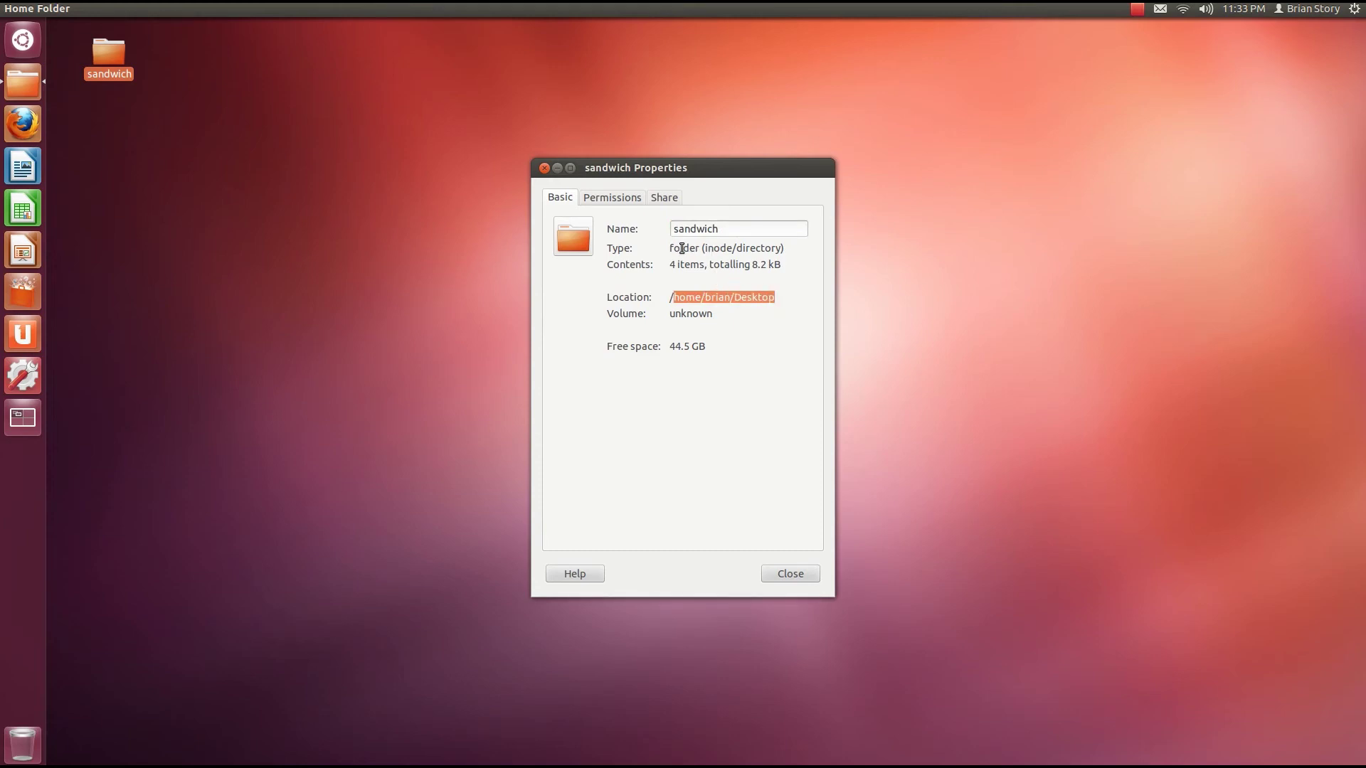
left_click_drag(682, 248, 693, 248)
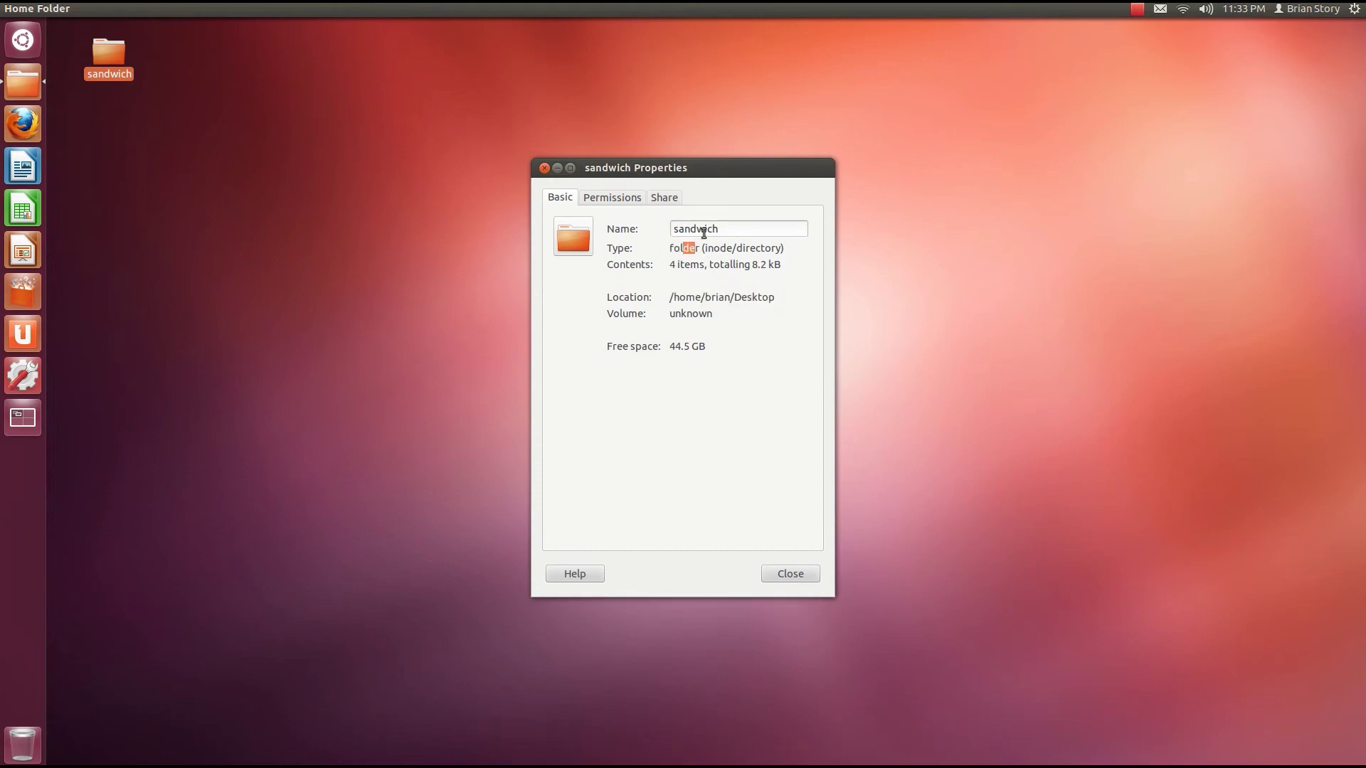
left_click(762, 249)
left_click_drag(670, 317, 711, 316)
left_click(716, 315)
left_click_drag(715, 348, 668, 349)
- On the Permissions tab, review the owner and set owner folder access to Access files
left_click(616, 200)
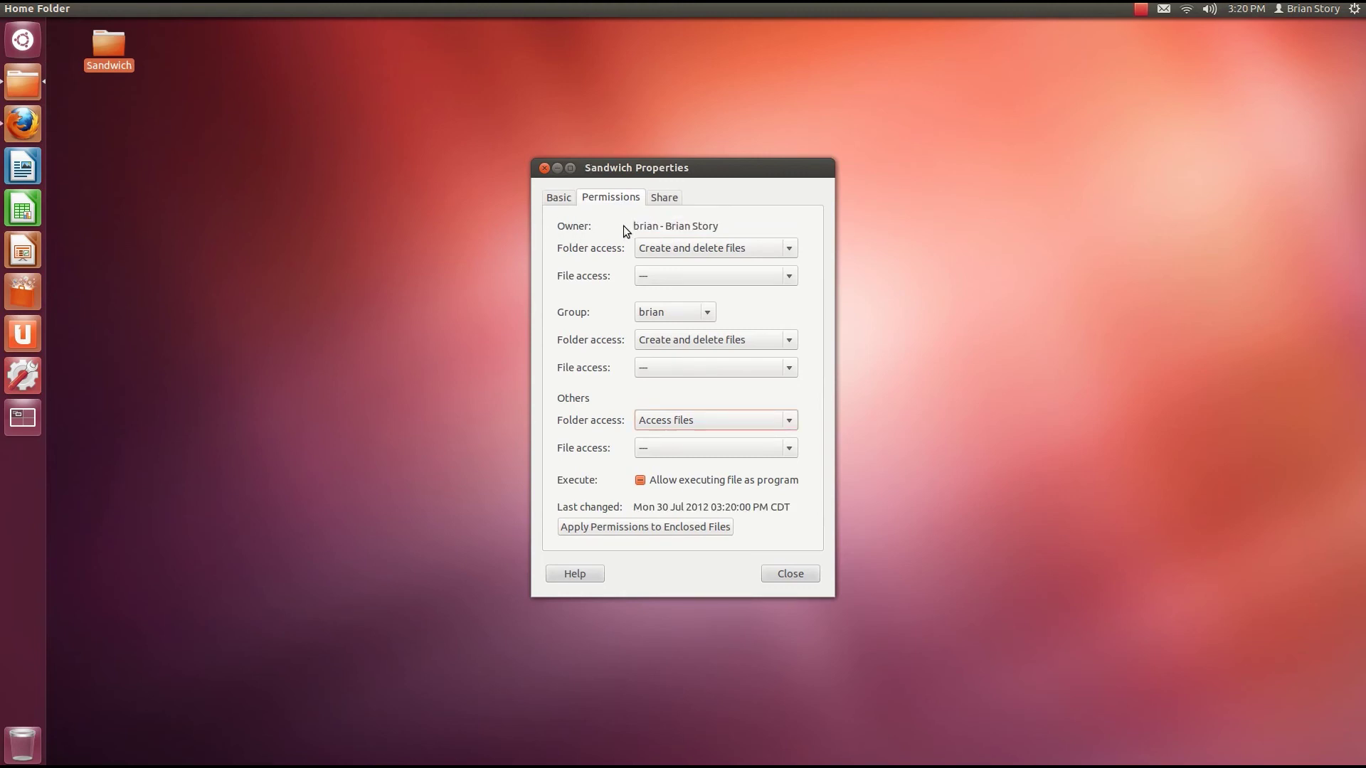
left_click_drag(662, 226, 633, 224)
left_click_drag(719, 226, 664, 228)
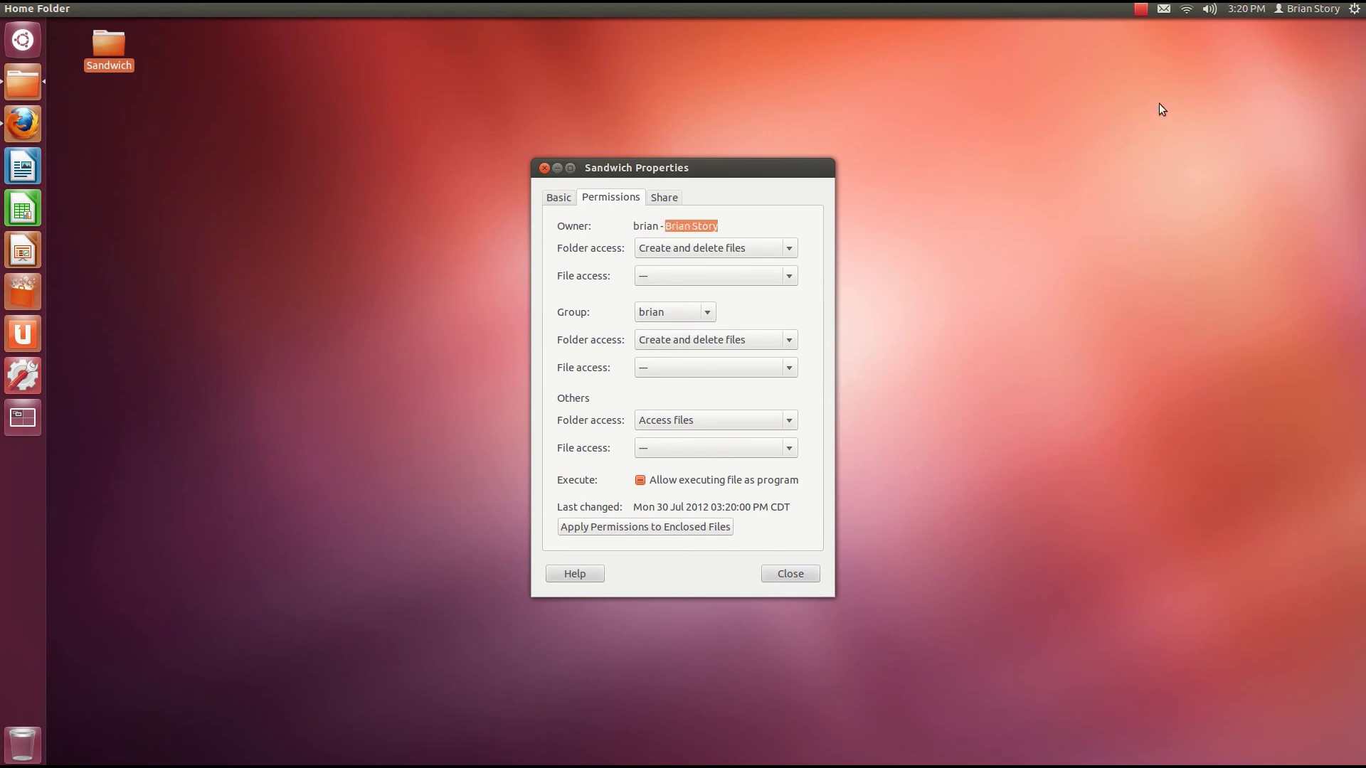
left_click(1337, 8)
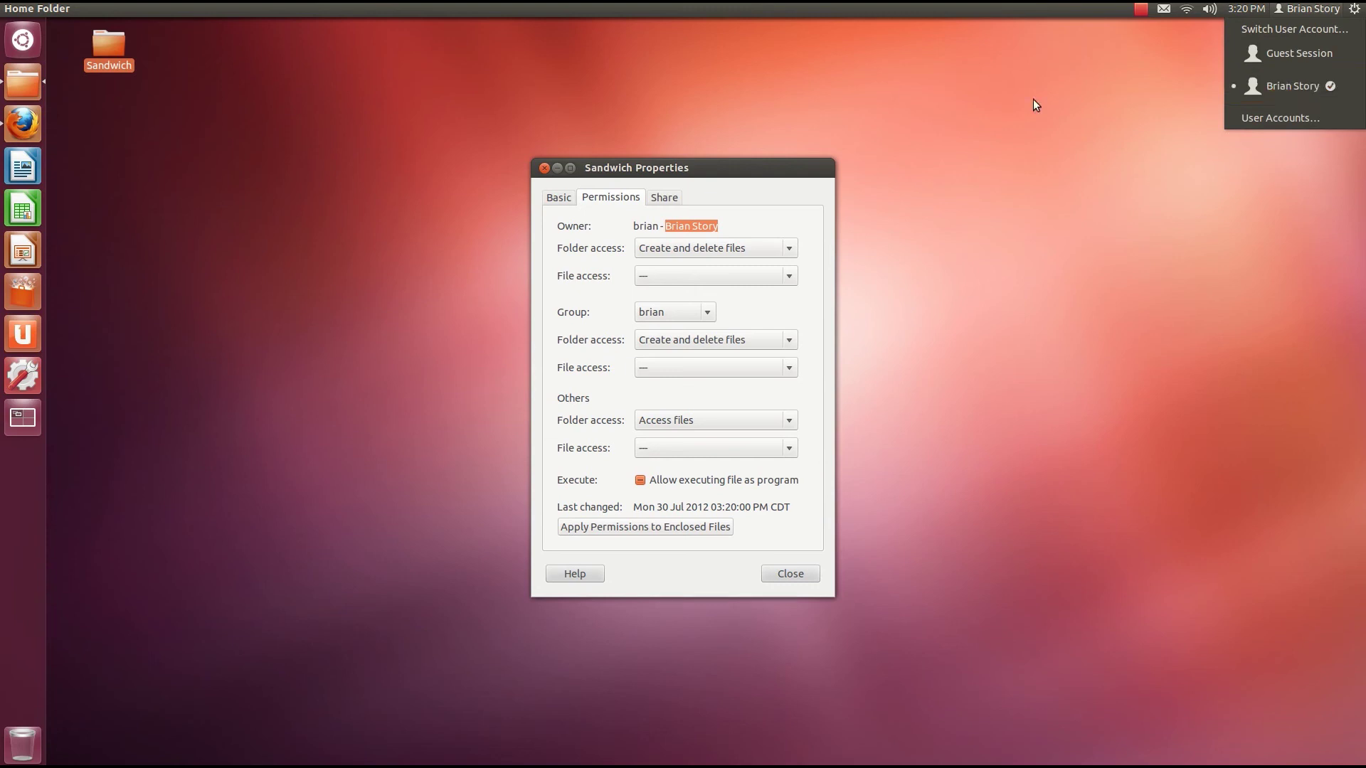
left_click(732, 214)
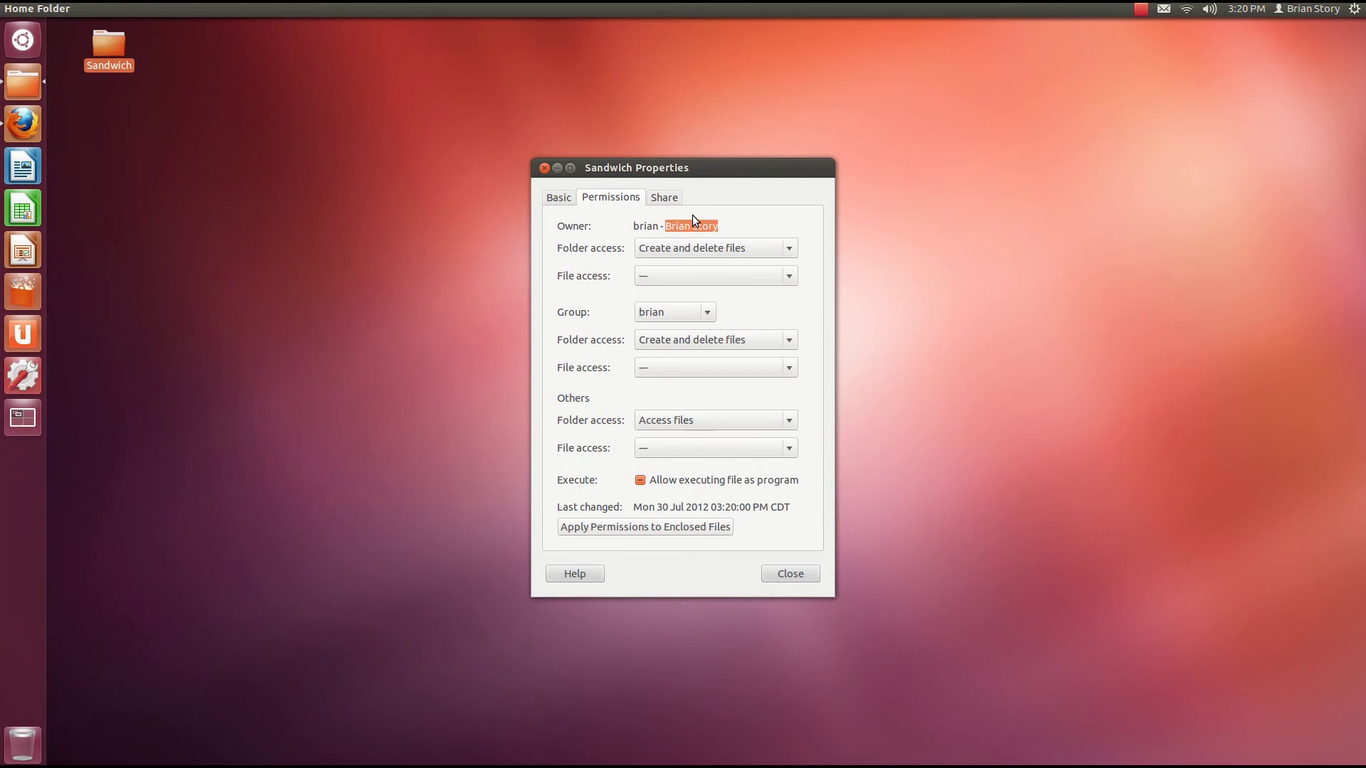
left_click(686, 252)
left_click(684, 233)
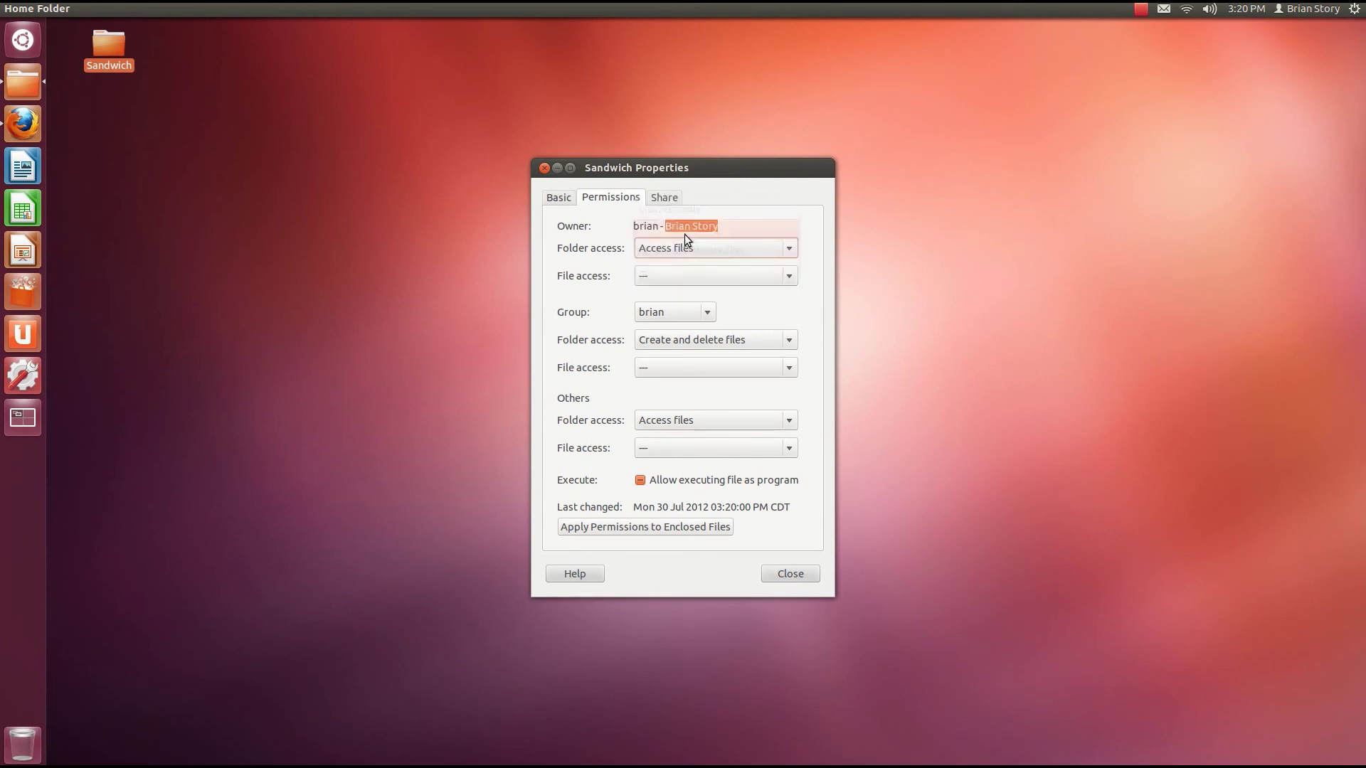
- Open the locked Sandwich folder and its Peanut Butter subfolder, then close the window
double_click(104, 50)
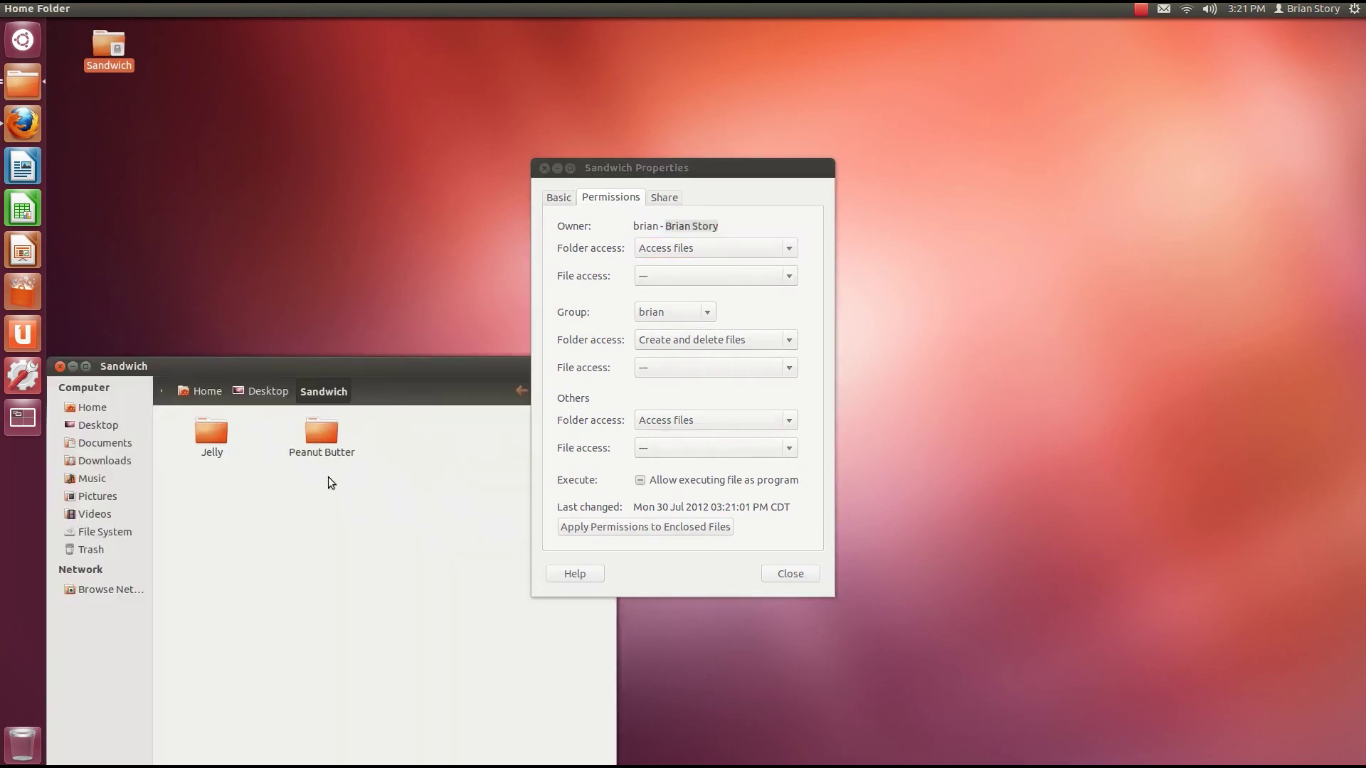
left_click(322, 448)
left_click(476, 497)
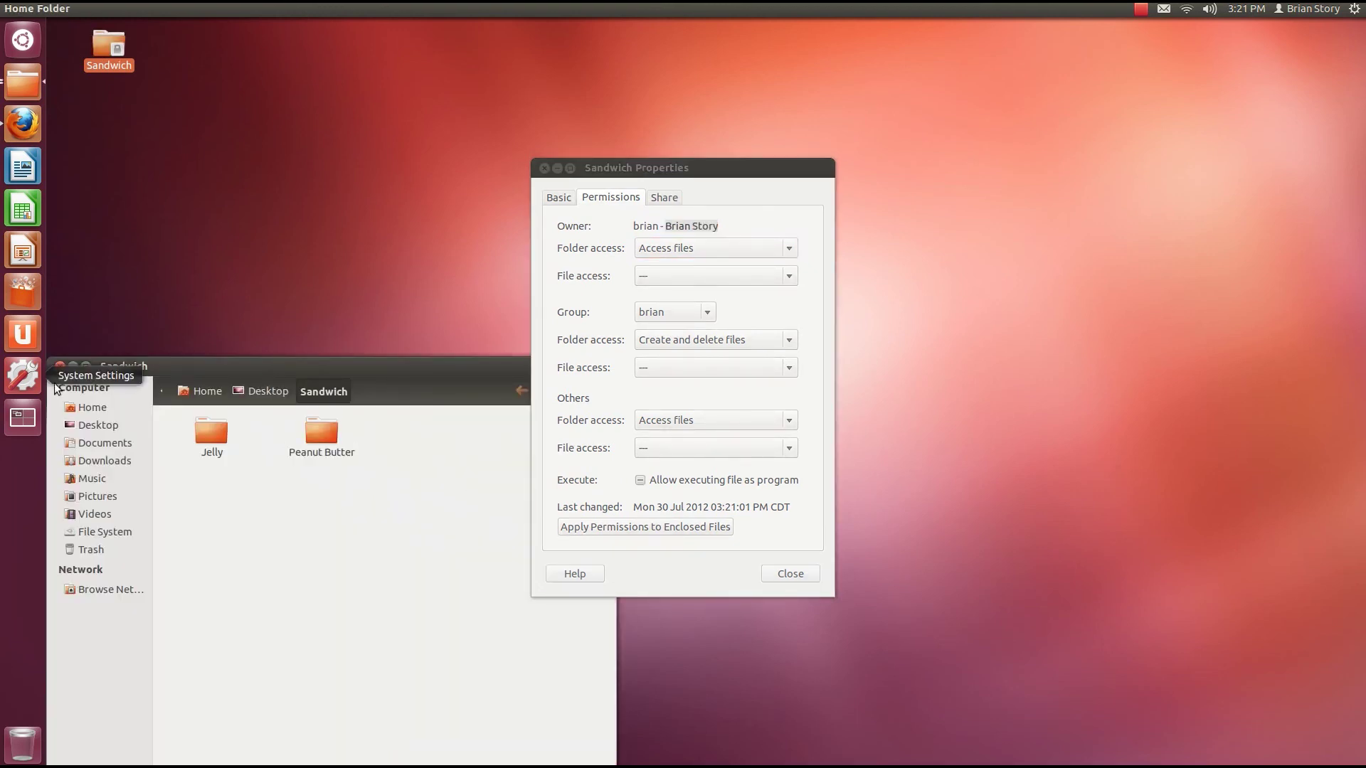
left_click(337, 452)
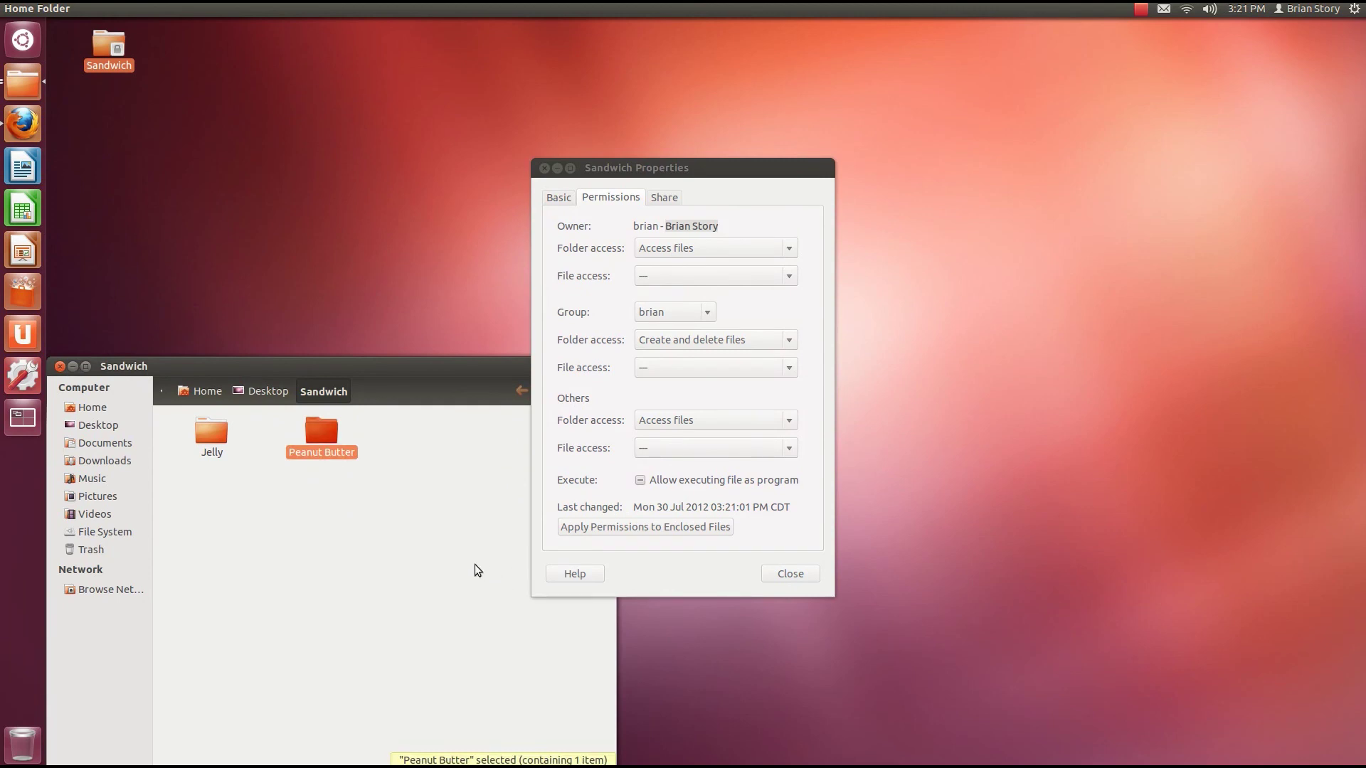
right_click(310, 424)
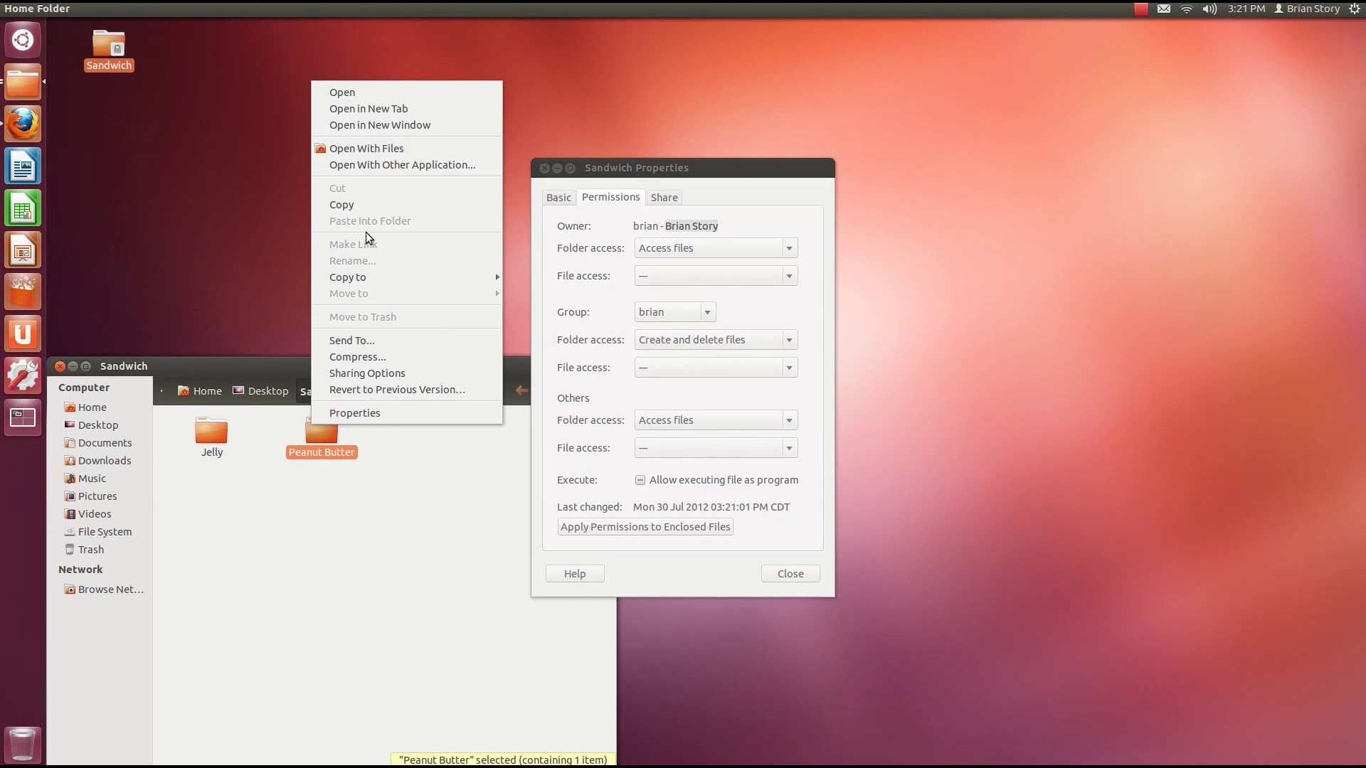
left_click(364, 550)
double_click(313, 450)
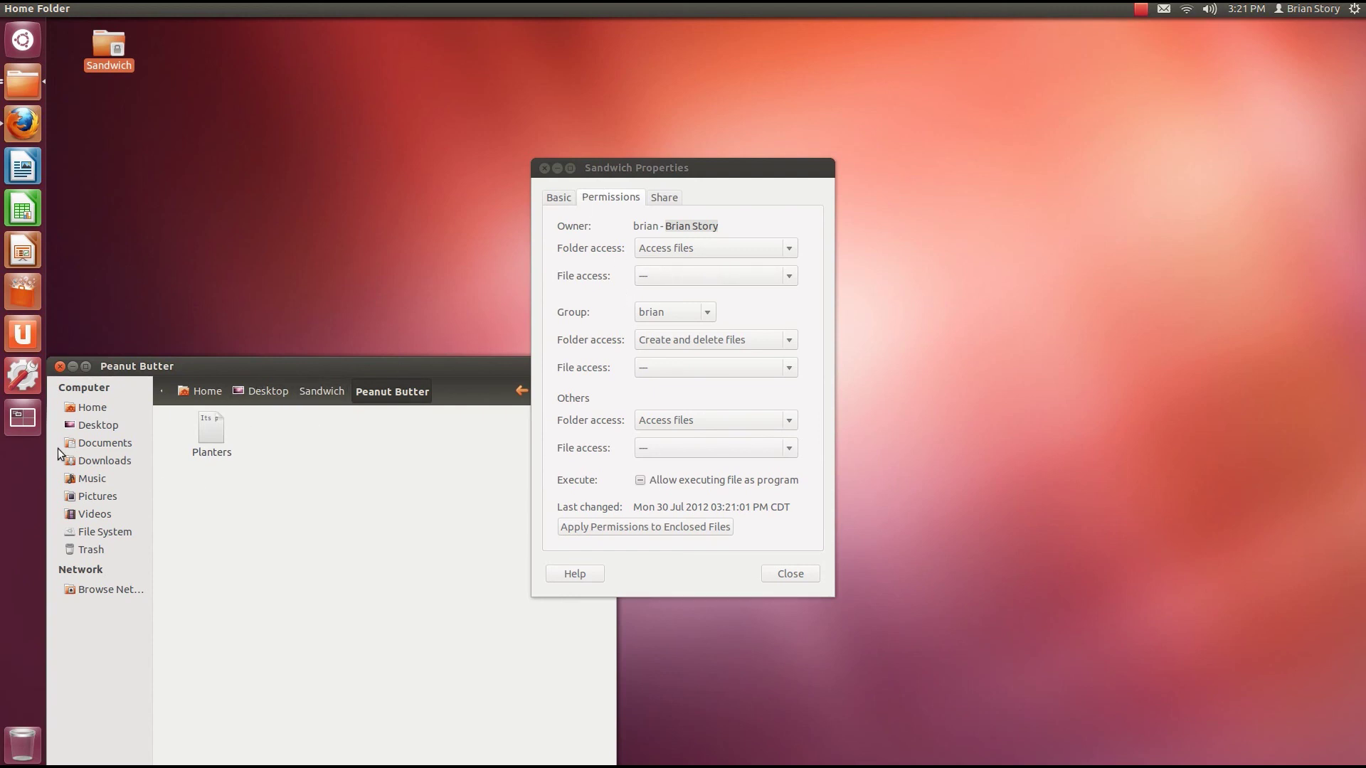
left_click(60, 367)
- Set the owner's folder access back to Create and delete files
left_click(736, 251)
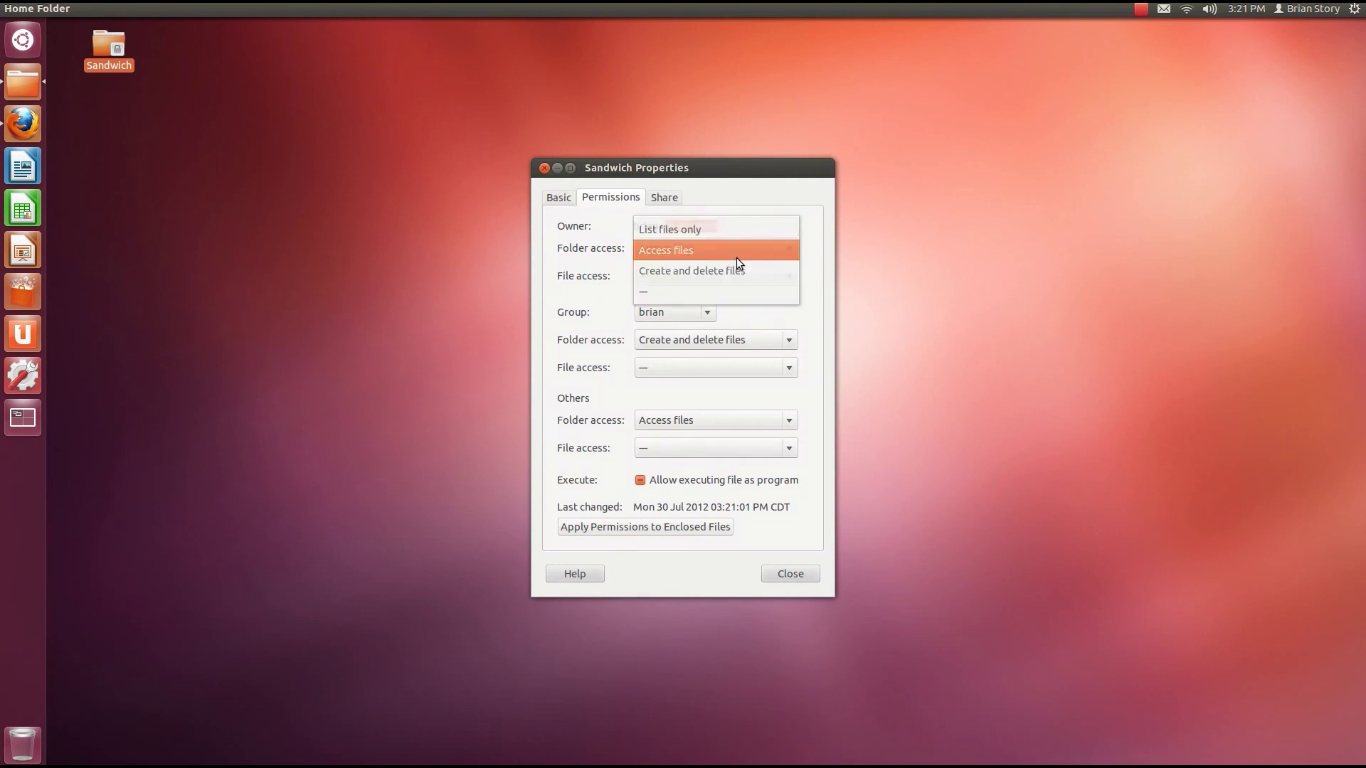
left_click(694, 277)
left_click(144, 126)
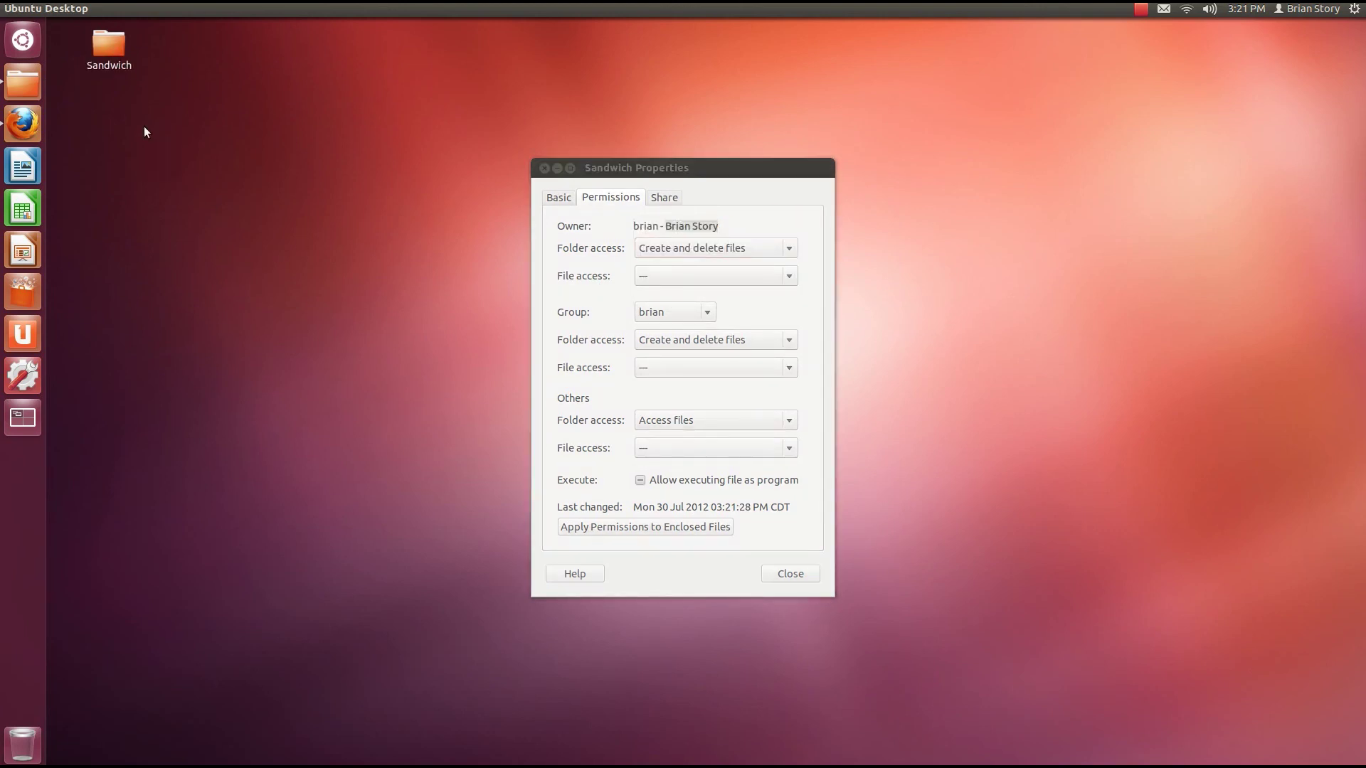
- Trash the Sandwich folder, restore it from the Trash as Sandwich.5, and close Trash
right_click(132, 64)
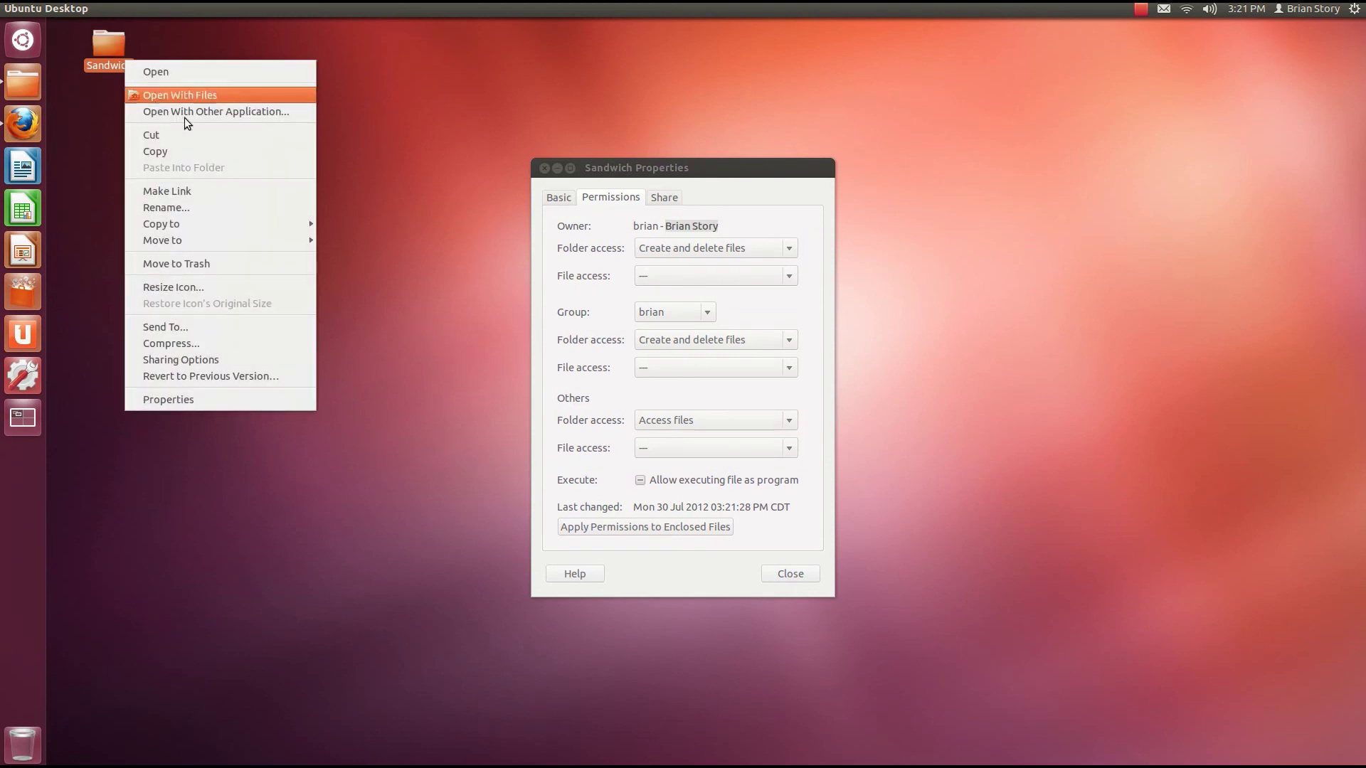
left_click(189, 270)
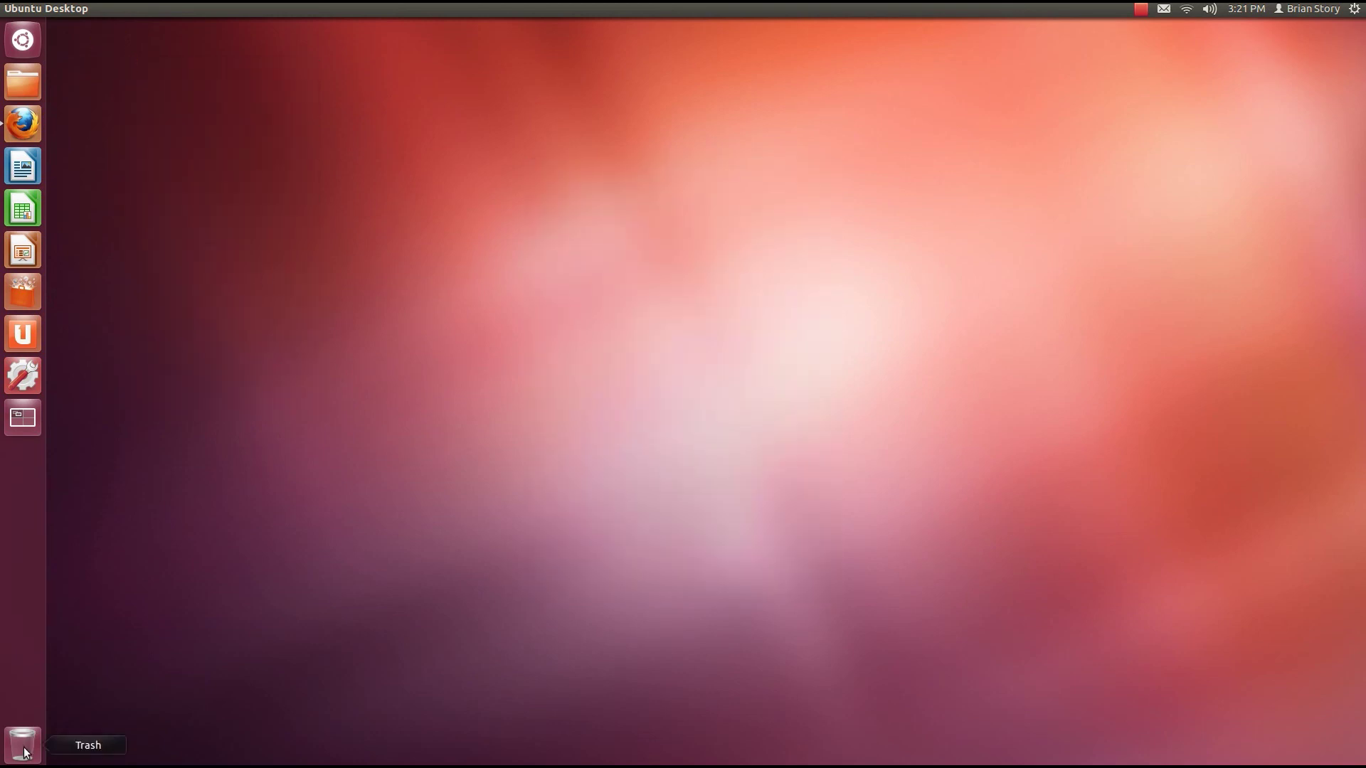
left_click(23, 749)
left_click(206, 462)
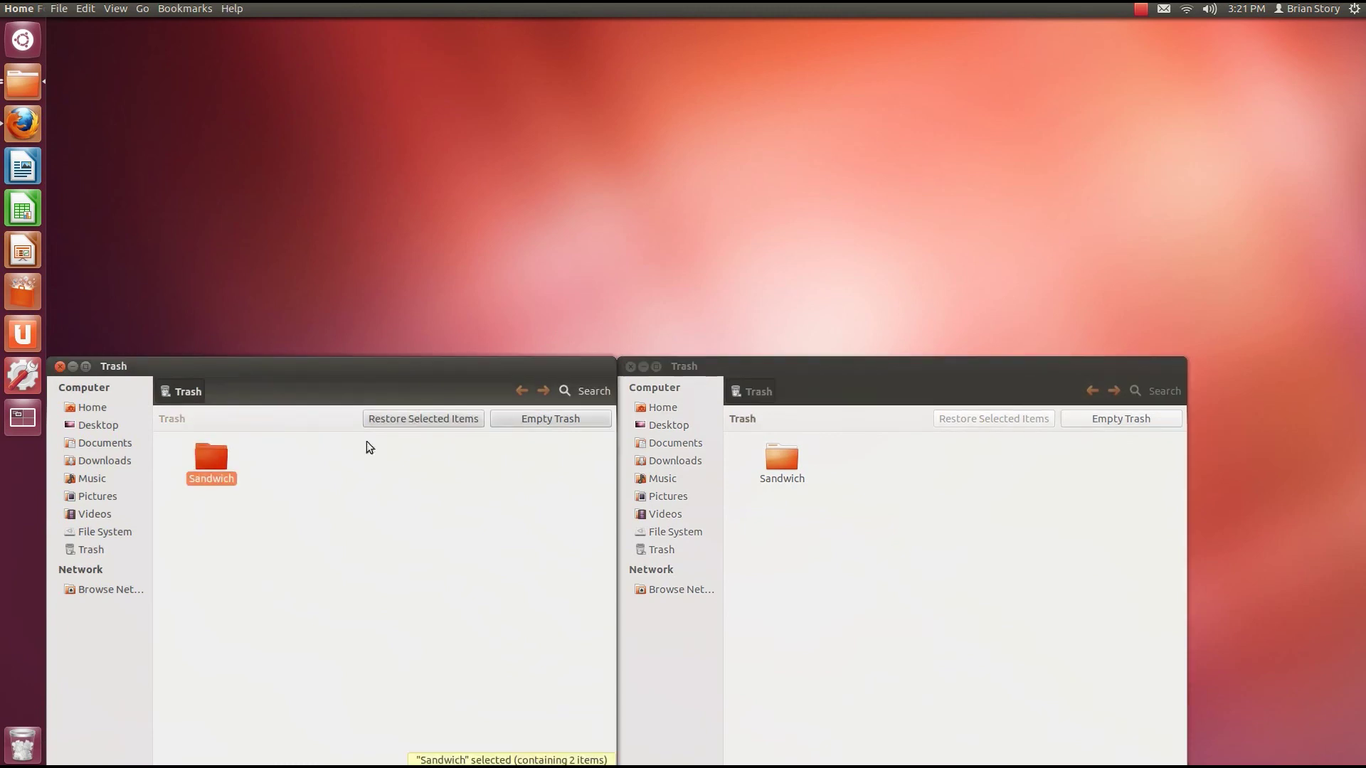
left_click(406, 417)
left_click(253, 44)
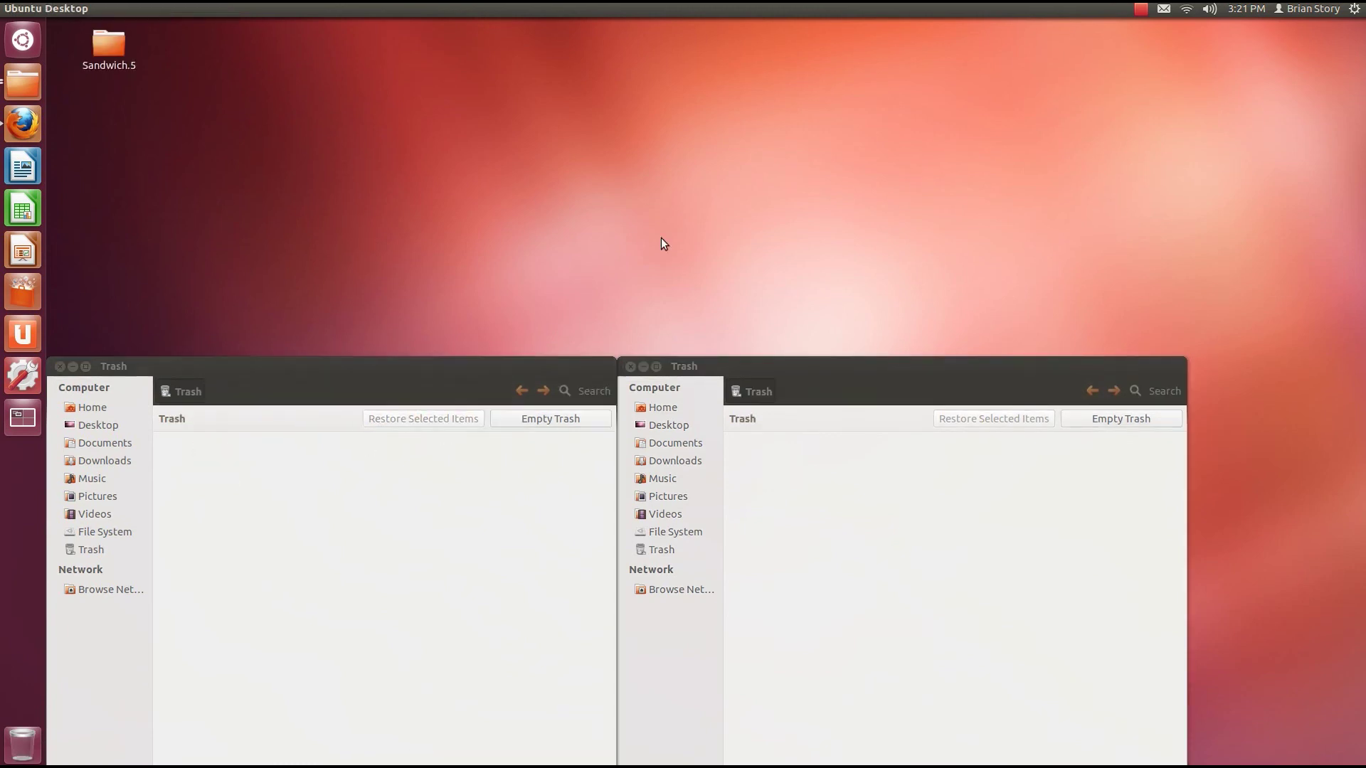
left_click(630, 367)
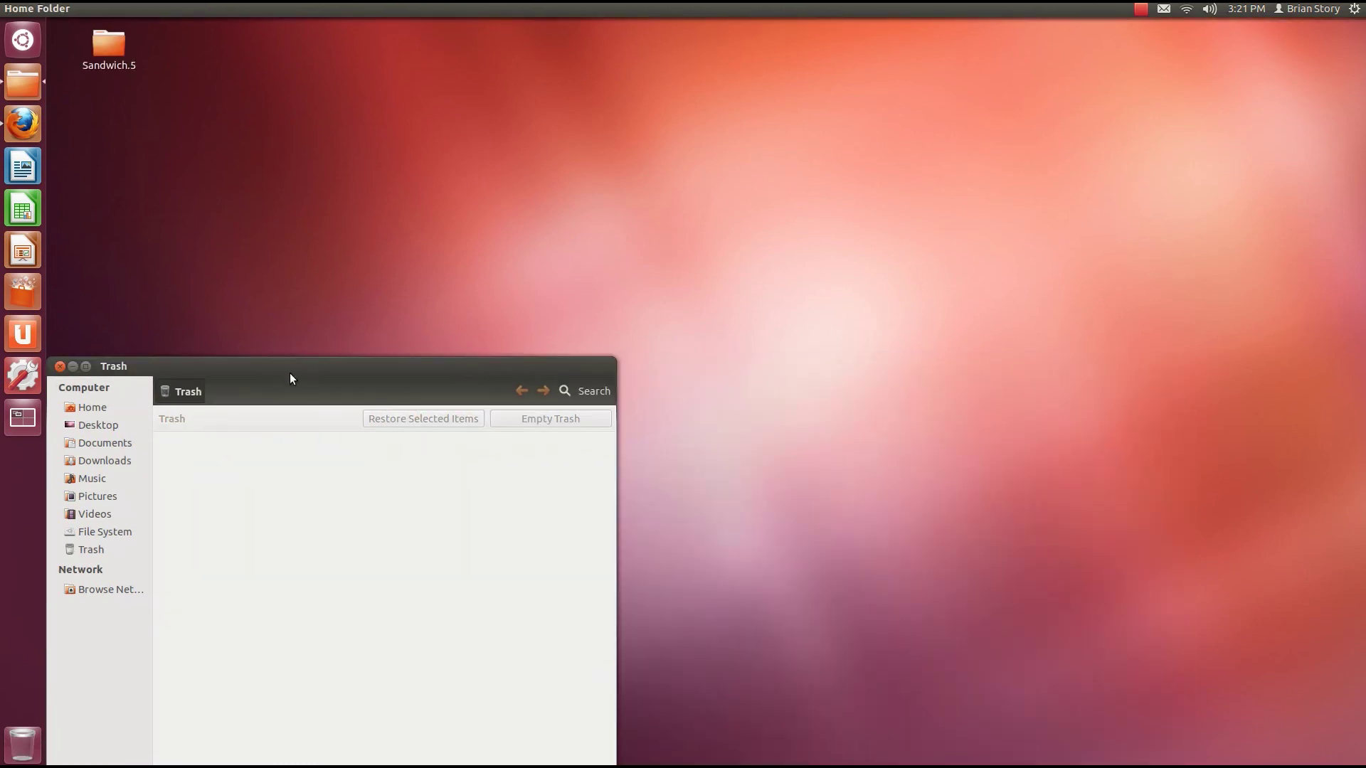
left_click(59, 367)
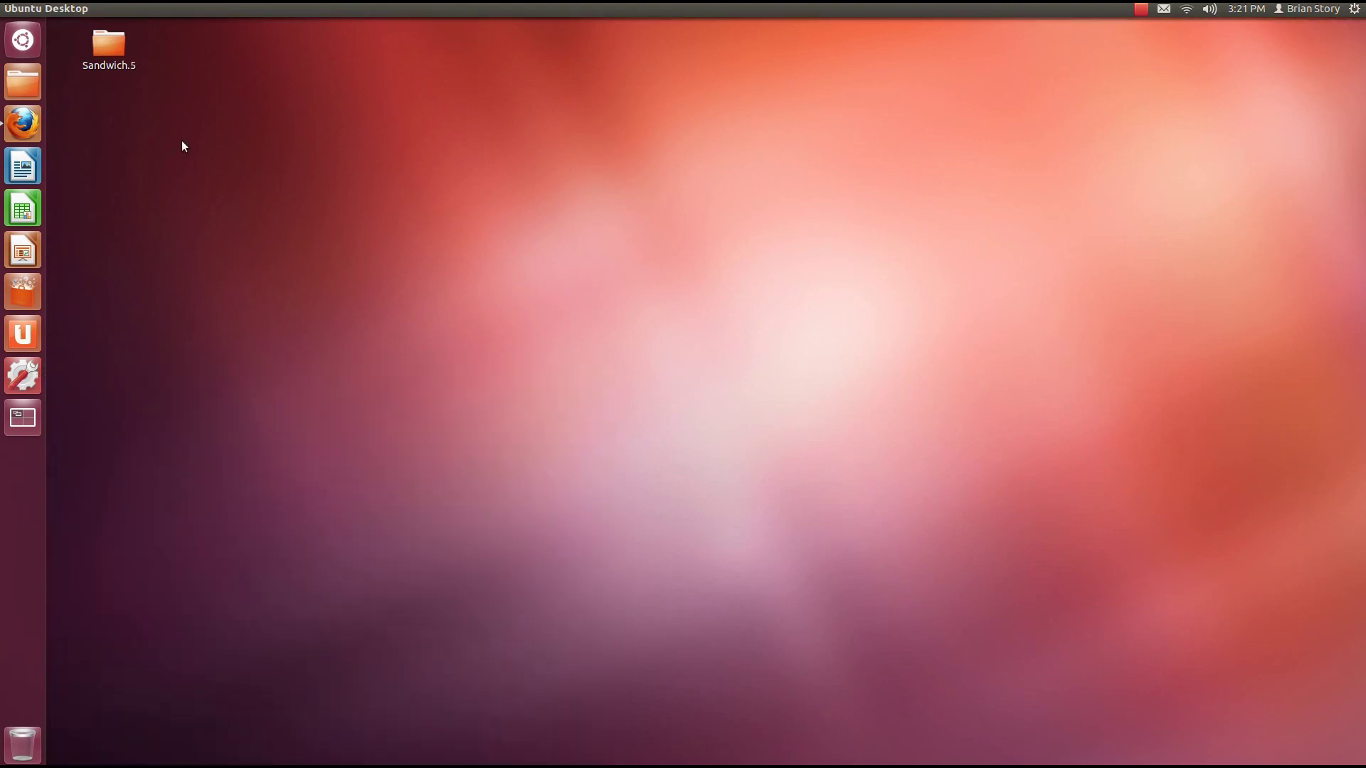
- Rename Sandwich.5 to Sandwich in its Properties and view the Permissions tab
double_click(112, 48)
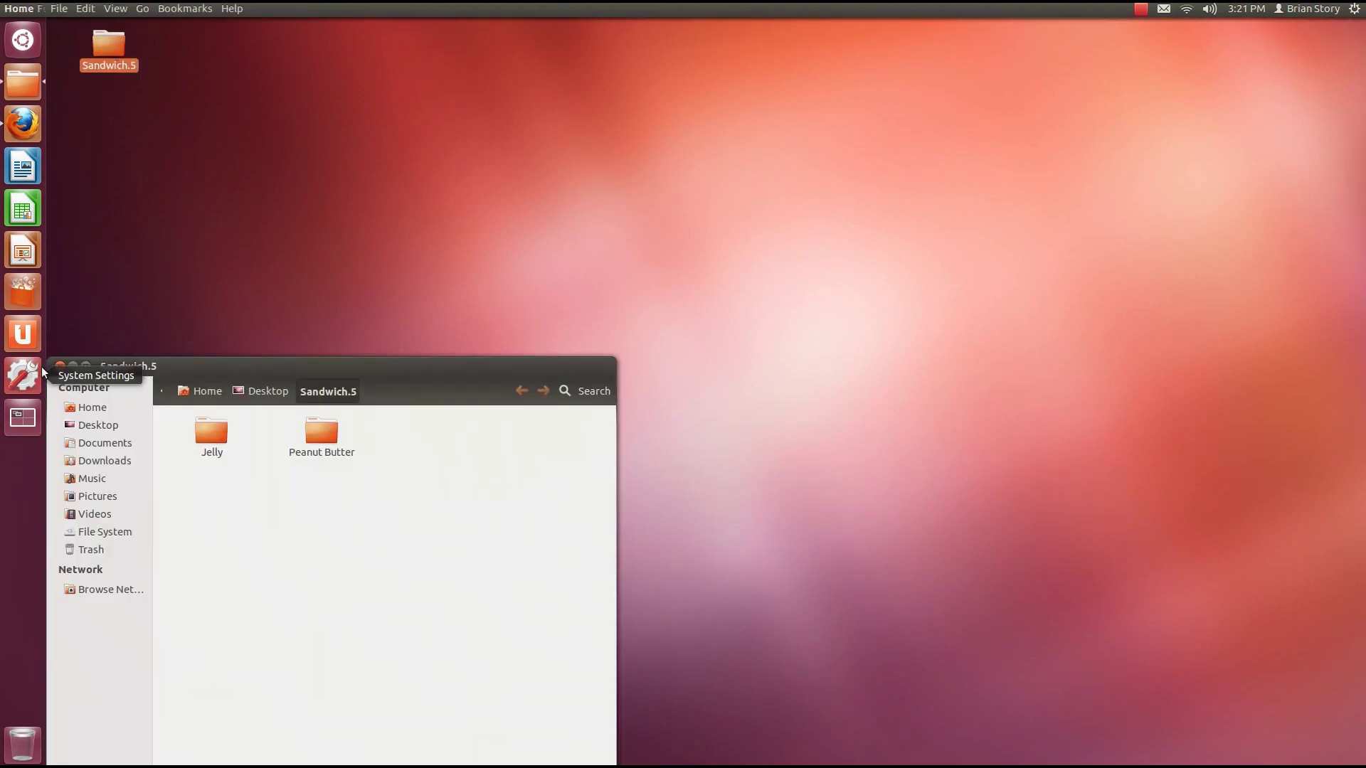
right_click(109, 32)
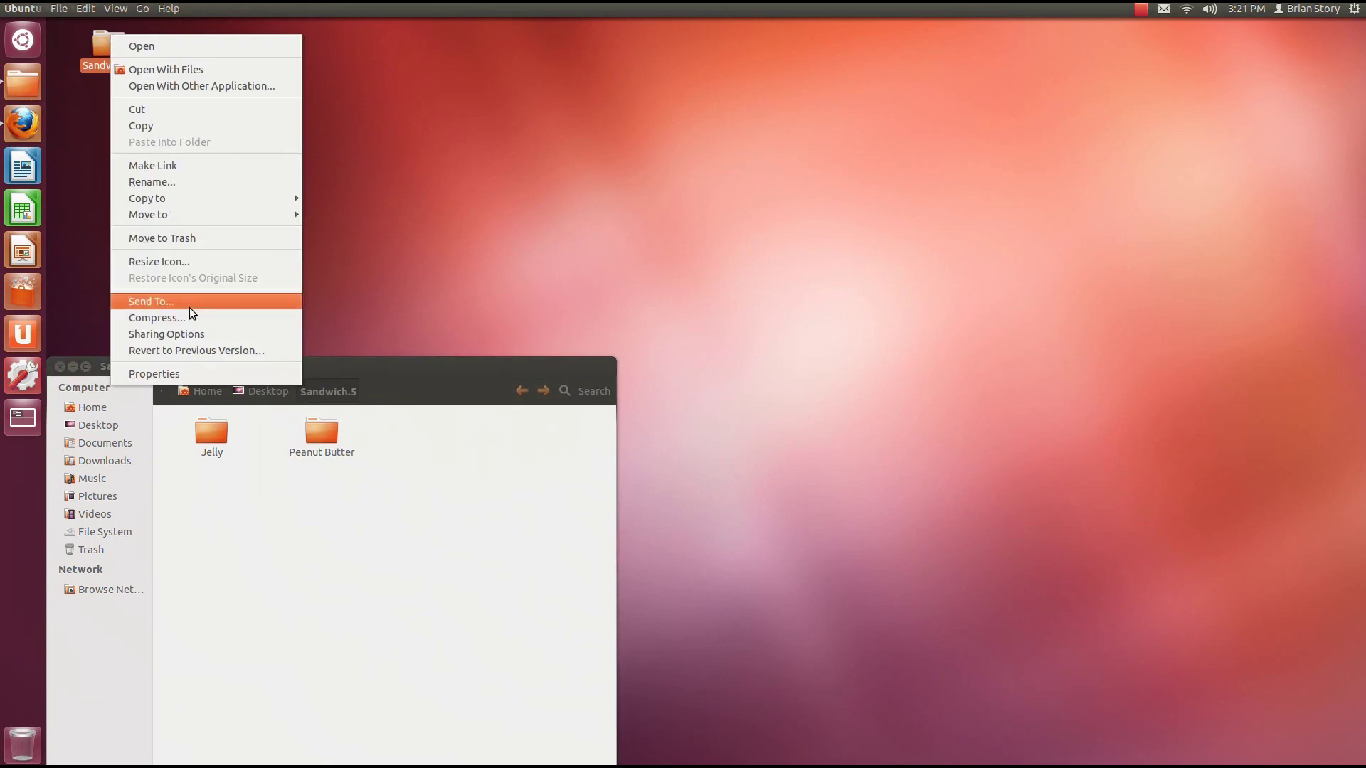
left_click(173, 369)
left_click(739, 231)
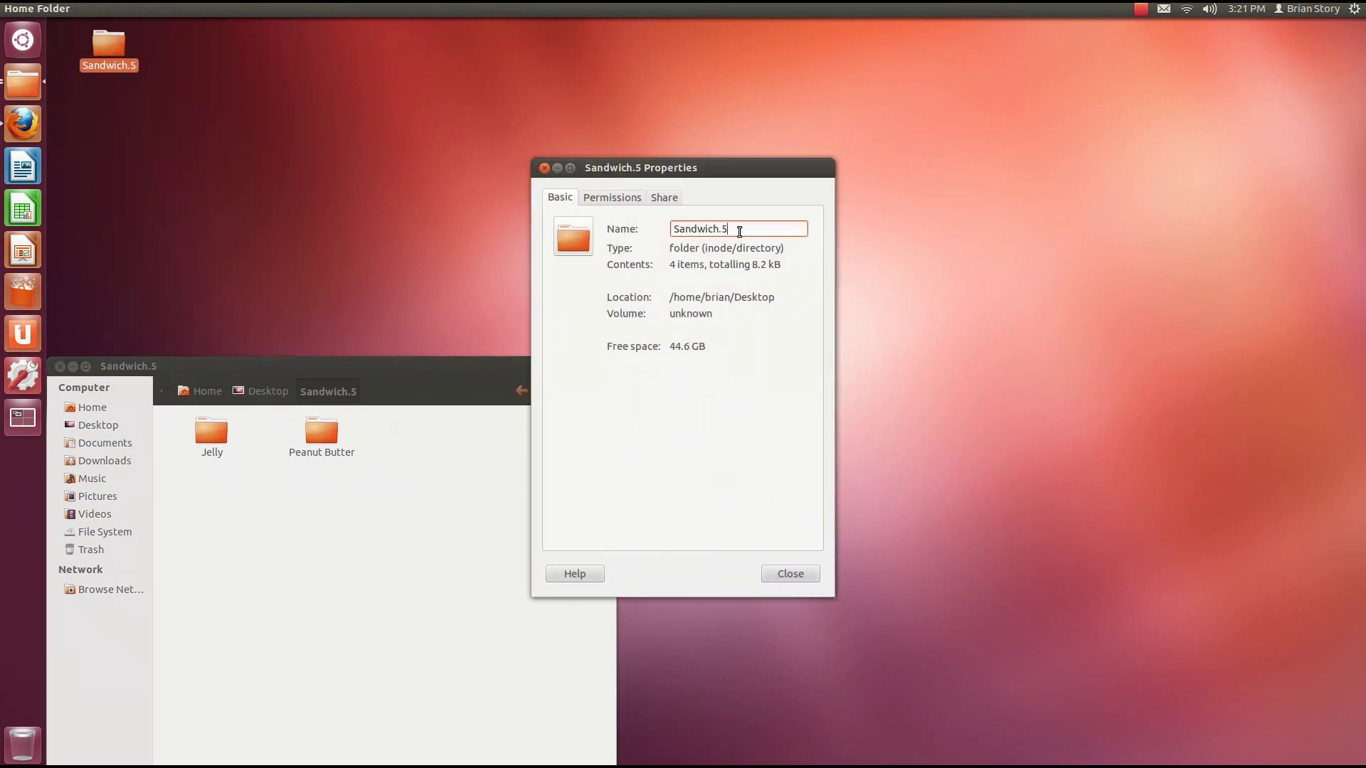
key("BackSpace")
key("BackSpace")
key("Return")
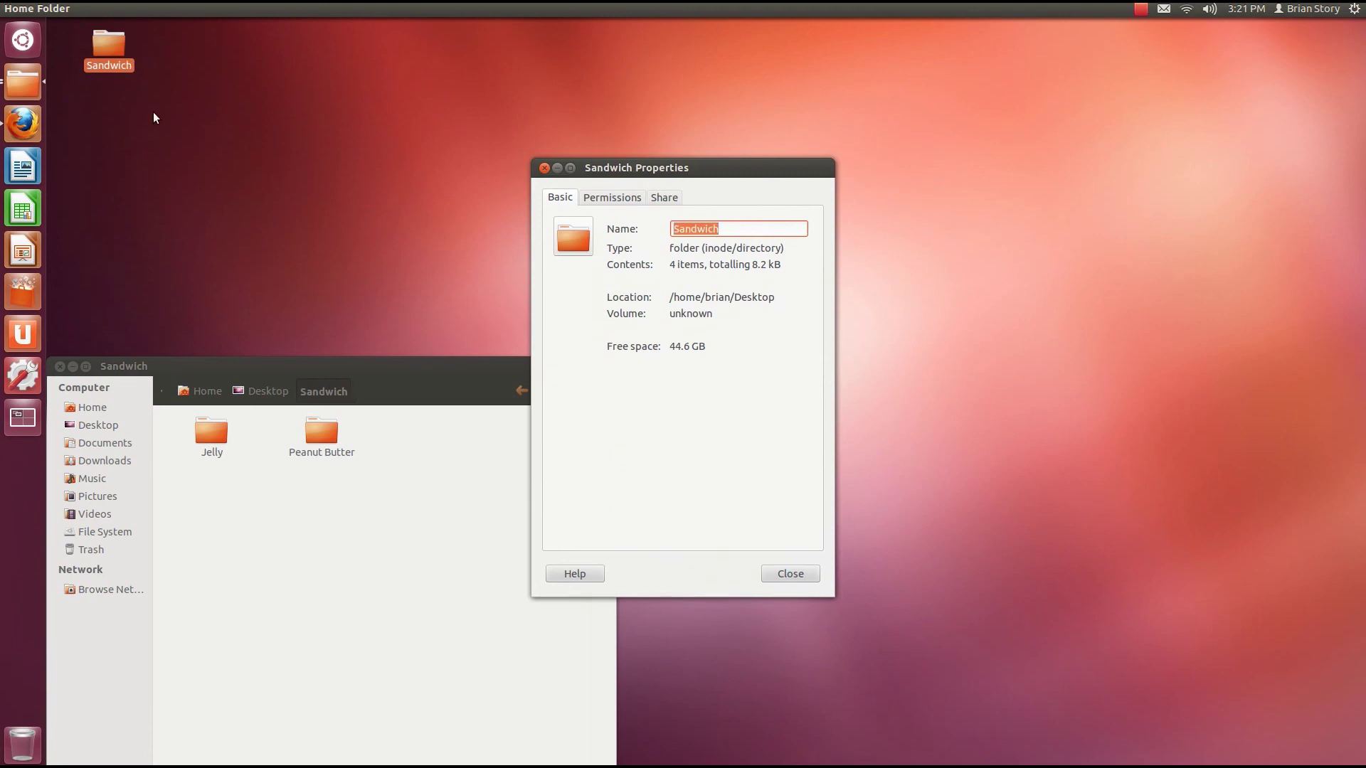
left_click(611, 198)
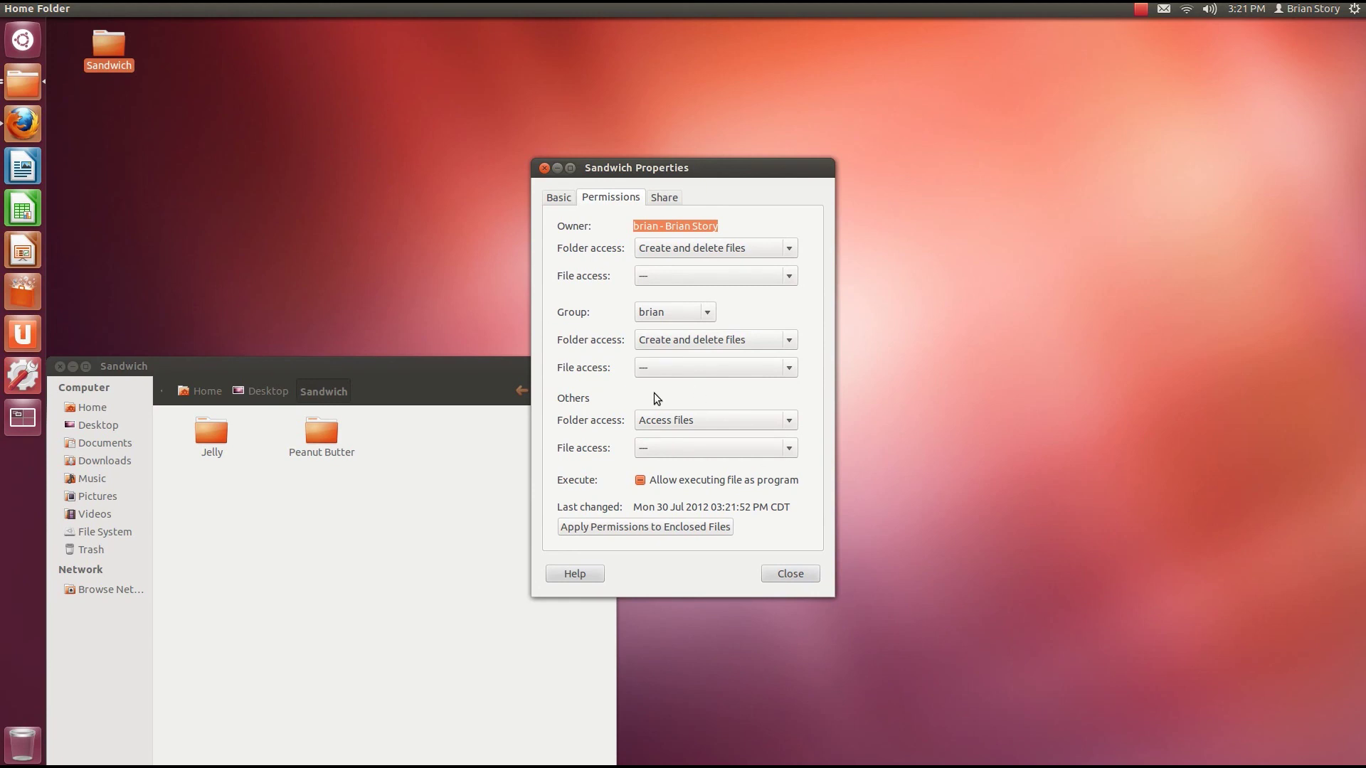